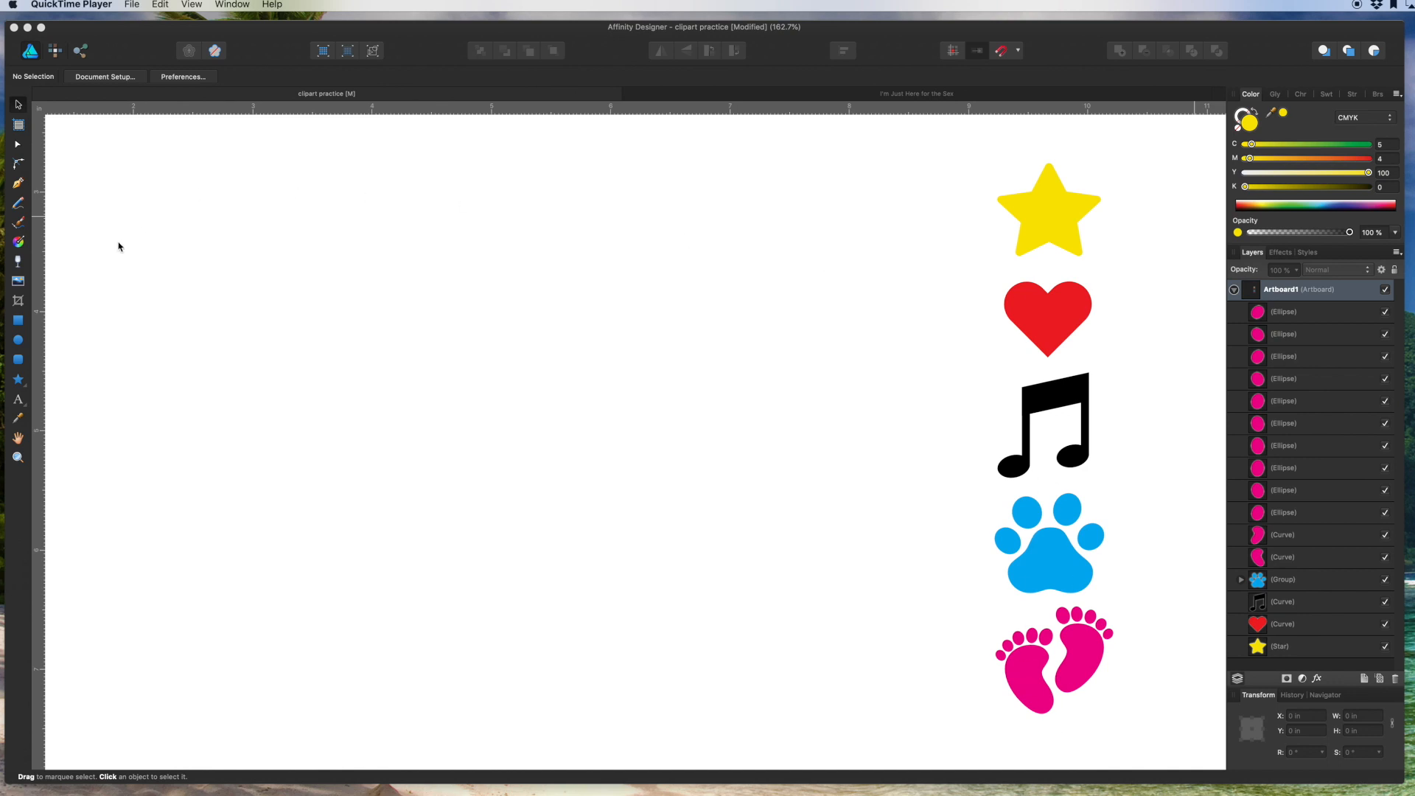
Draw a five-point star about 1.07 by 1.09 in on the blank artboard area and set its inner radius to 51%.
{"action": "left_click", "coordinate": [19, 382]}
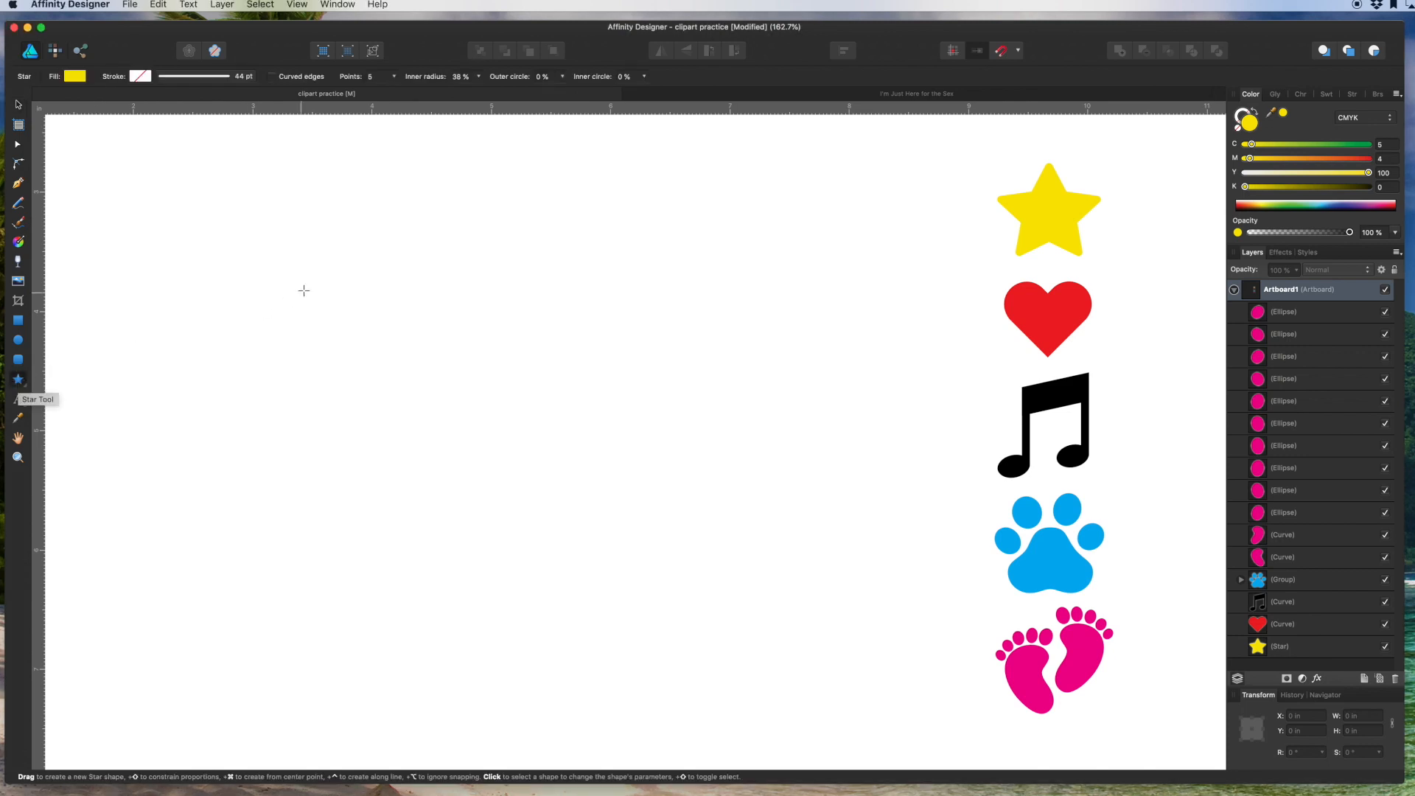
{"action": "left_click_drag", "start_coordinate": [407, 194], "coordinate": [534, 323]}
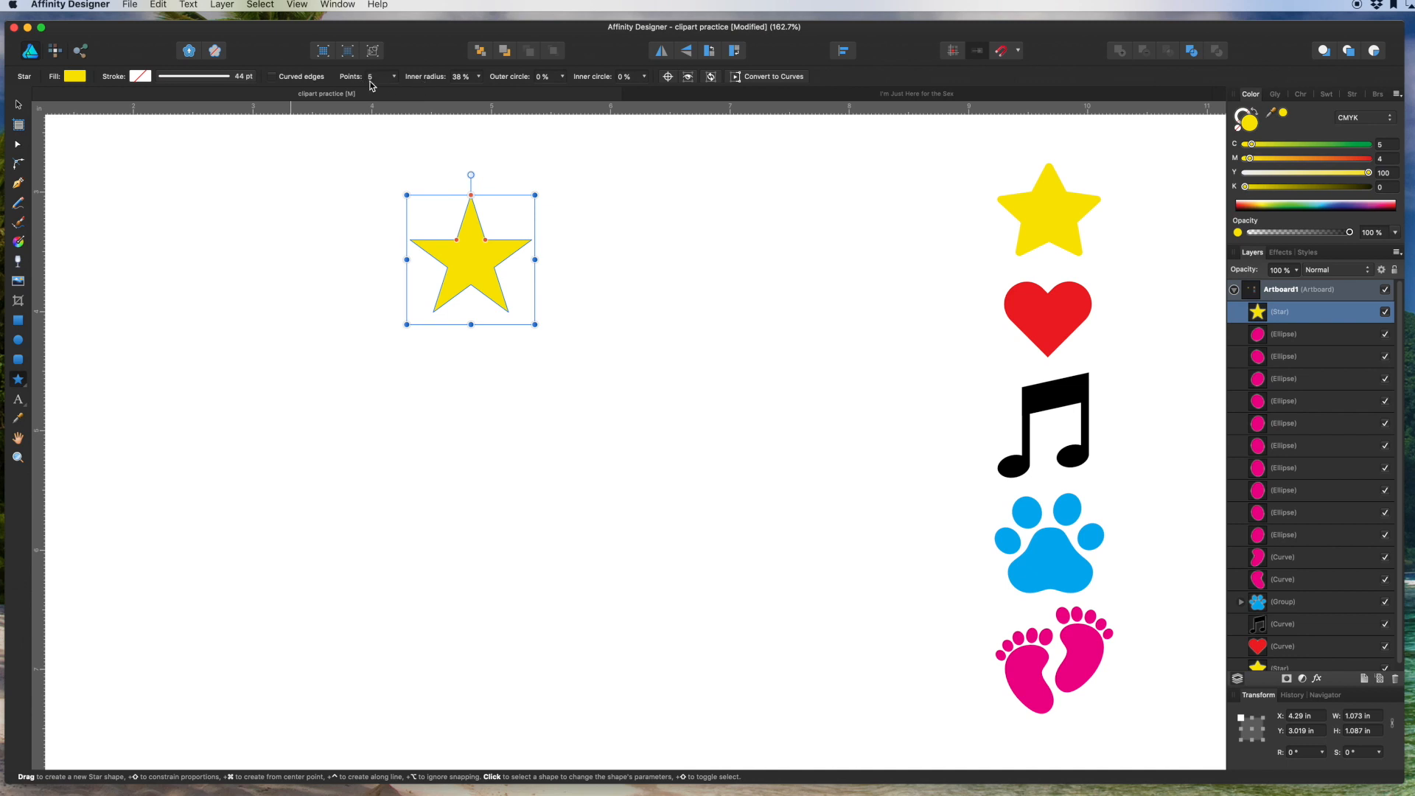
{"action": "left_click", "coordinate": [394, 77]}
{"action": "mouse_move", "coordinate": [393, 98]}
{"action": "left_mouse_down"}
{"action": "mouse_move", "coordinate": [411, 96]}
{"action": "mouse_move", "coordinate": [394, 96]}
{"action": "left_mouse_up"}
{"action": "left_click", "coordinate": [479, 76]}
{"action": "mouse_move", "coordinate": [476, 95]}
{"action": "left_mouse_down"}
{"action": "mouse_move", "coordinate": [464, 95]}
{"action": "mouse_move", "coordinate": [496, 94]}
{"action": "left_mouse_up"}
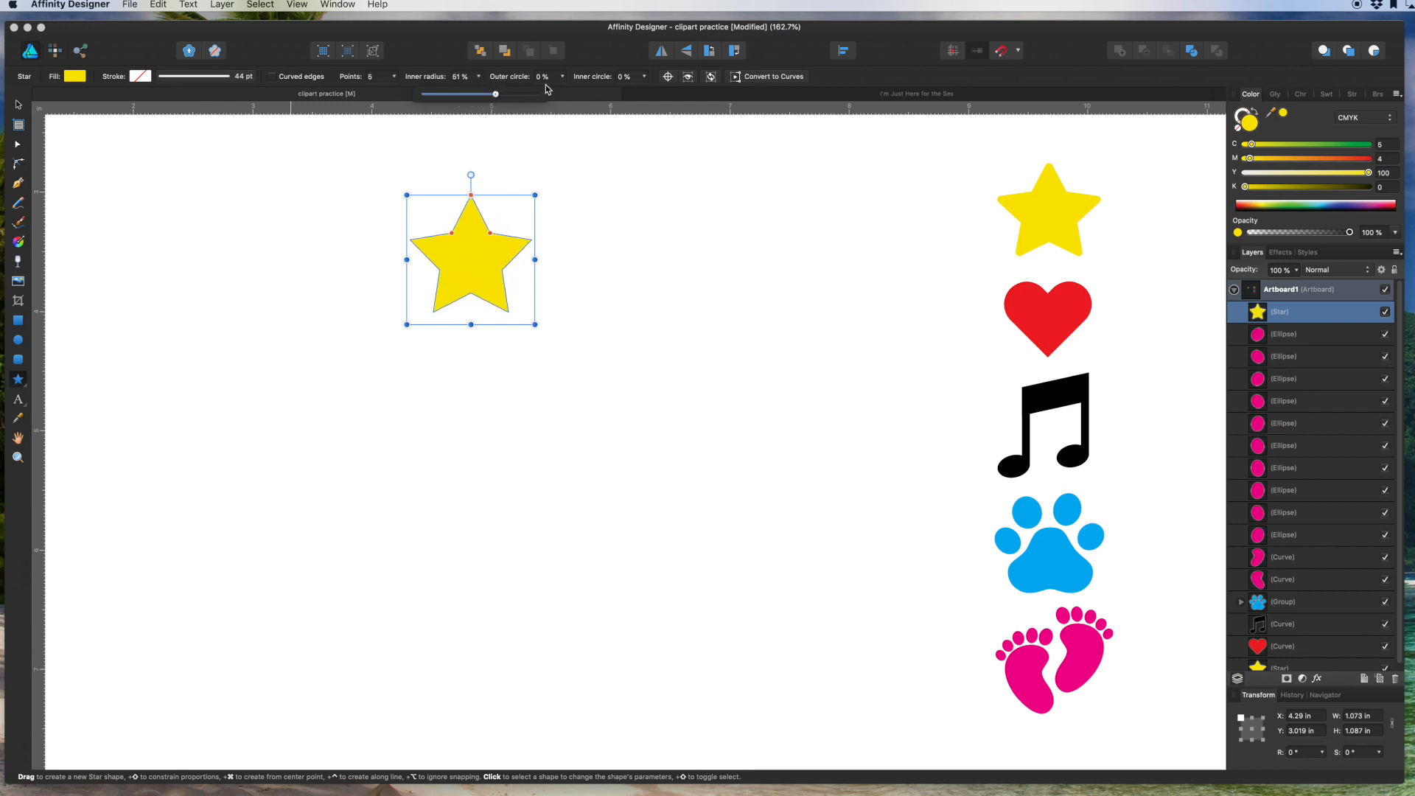
Round the star's tips with an outer circle of 24% and keep its inner circle at 0%.
{"action": "left_click", "coordinate": [563, 77]}
{"action": "left_click", "coordinate": [563, 78]}
{"action": "left_click", "coordinate": [562, 77]}
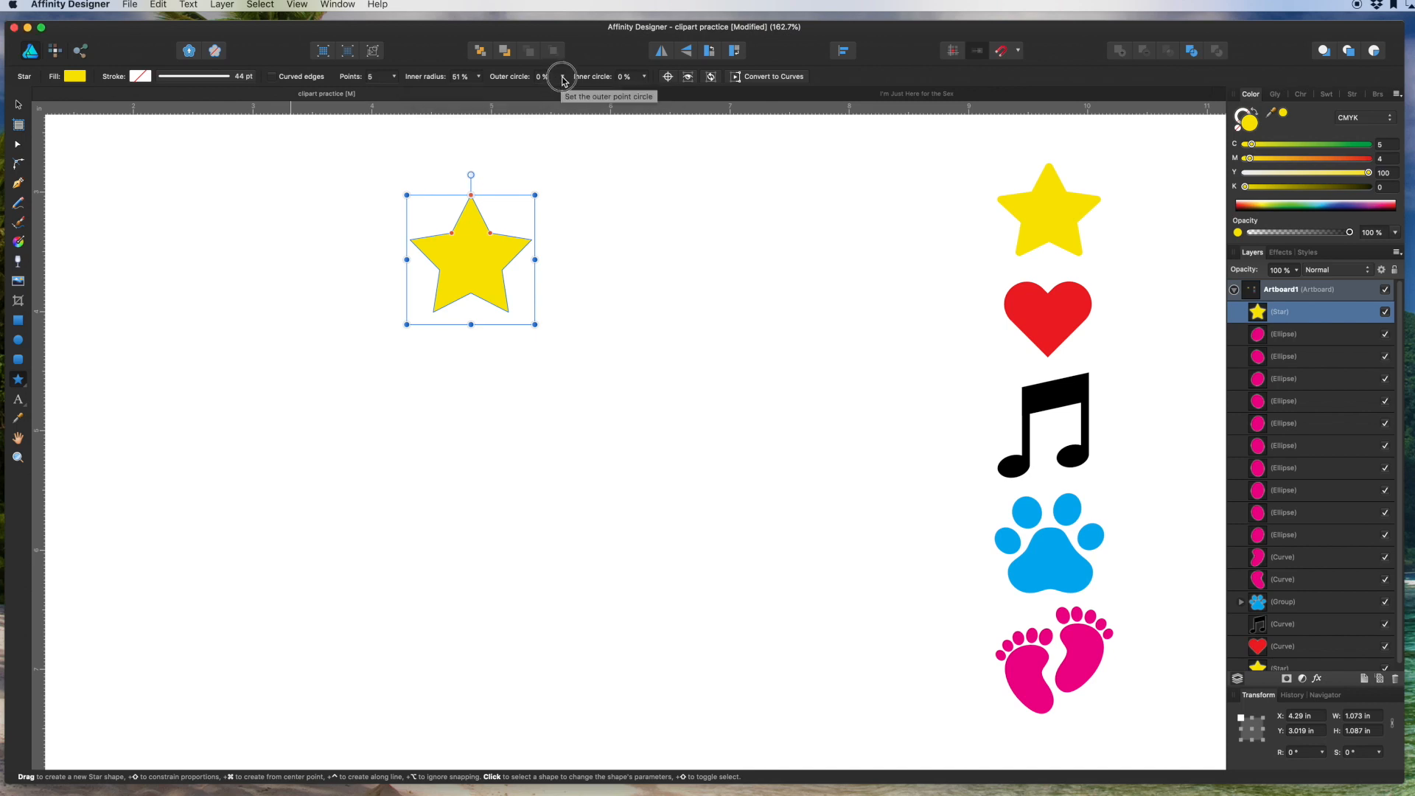
{"action": "left_click_drag", "start_coordinate": [561, 94], "coordinate": [588, 95]}
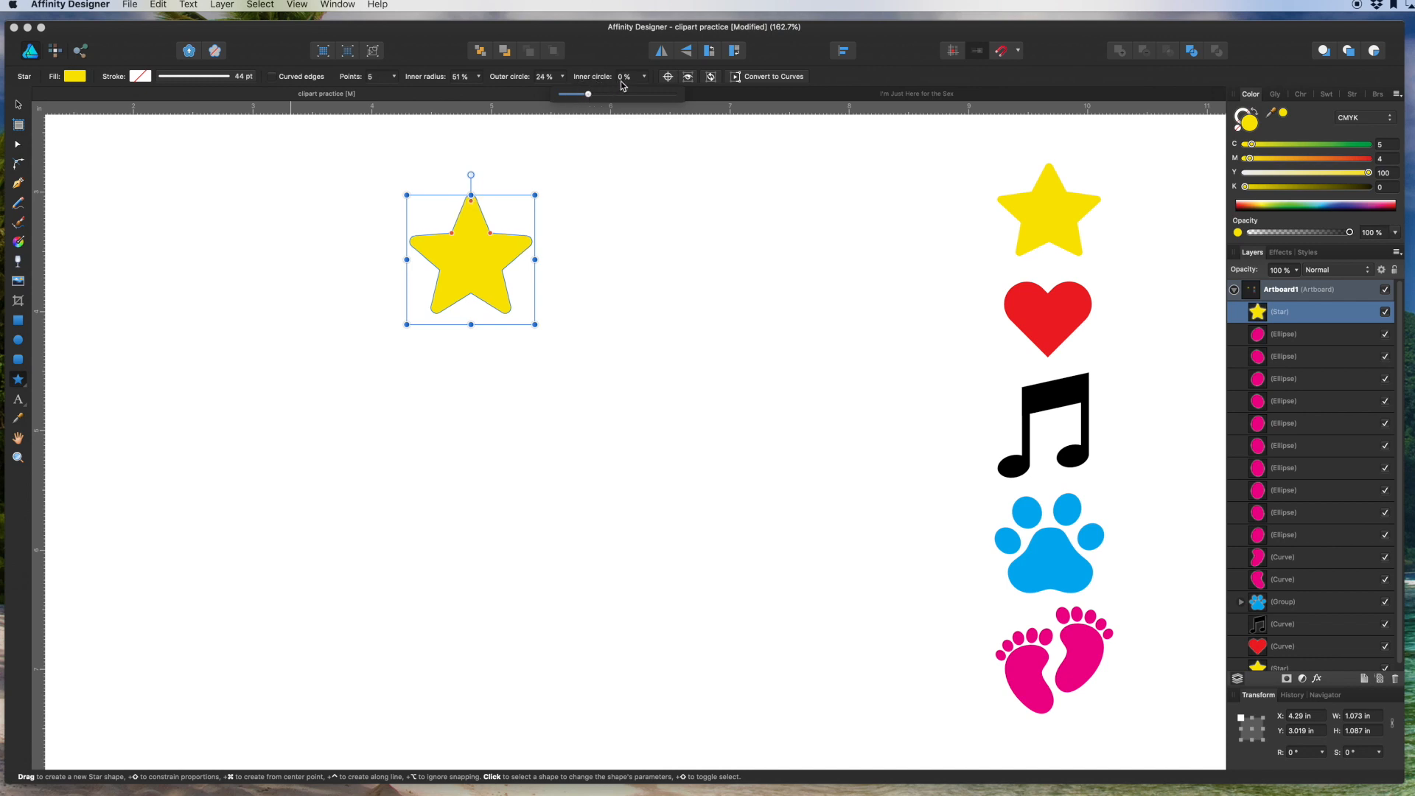
{"action": "left_click", "coordinate": [643, 77]}
{"action": "mouse_move", "coordinate": [644, 96]}
{"action": "left_mouse_down"}
{"action": "mouse_move", "coordinate": [719, 97]}
{"action": "mouse_move", "coordinate": [637, 93]}
{"action": "left_mouse_up"}
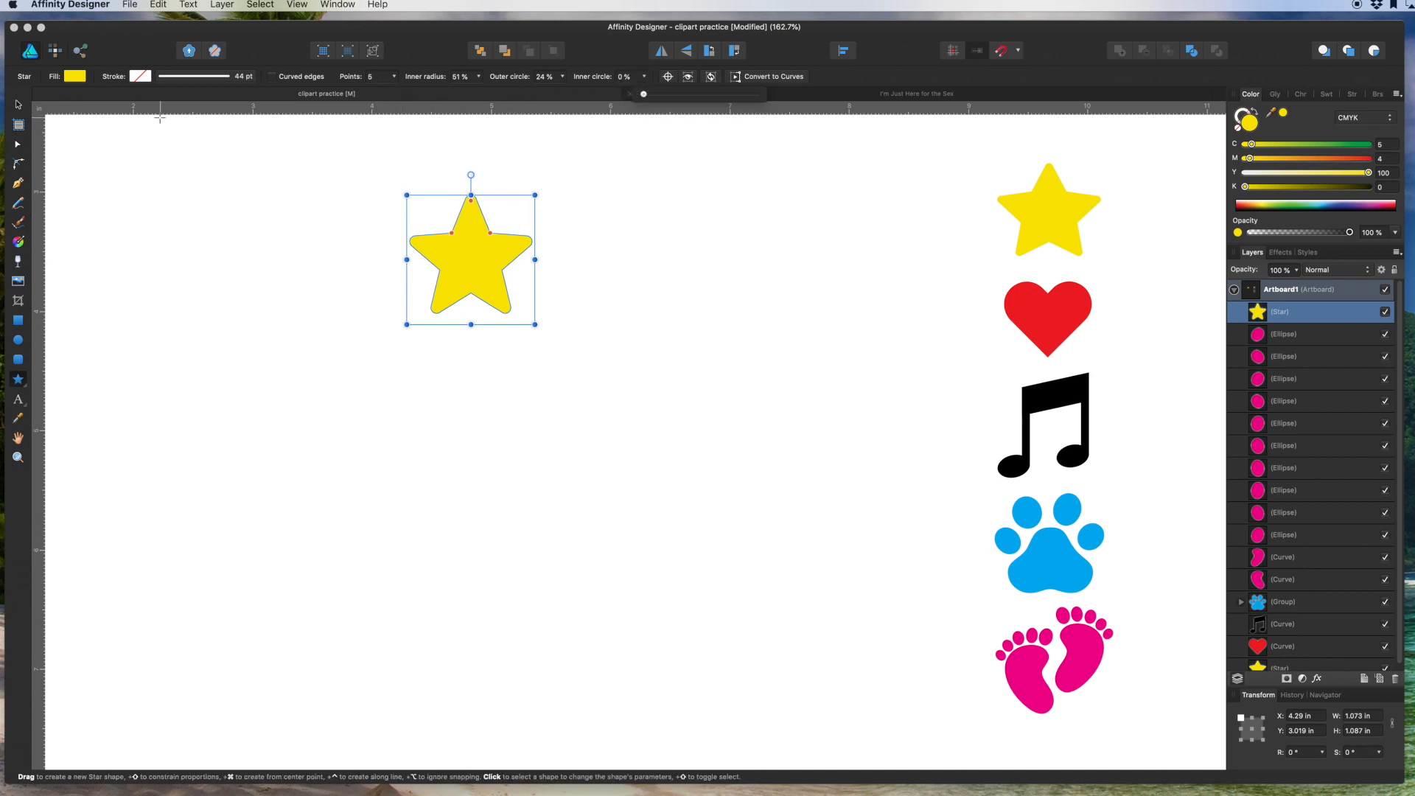
Move the new star beside the sample star and set its inner radius to 58%.
{"action": "left_click", "coordinate": [19, 108]}
{"action": "left_click_drag", "start_coordinate": [468, 273], "coordinate": [917, 235]}
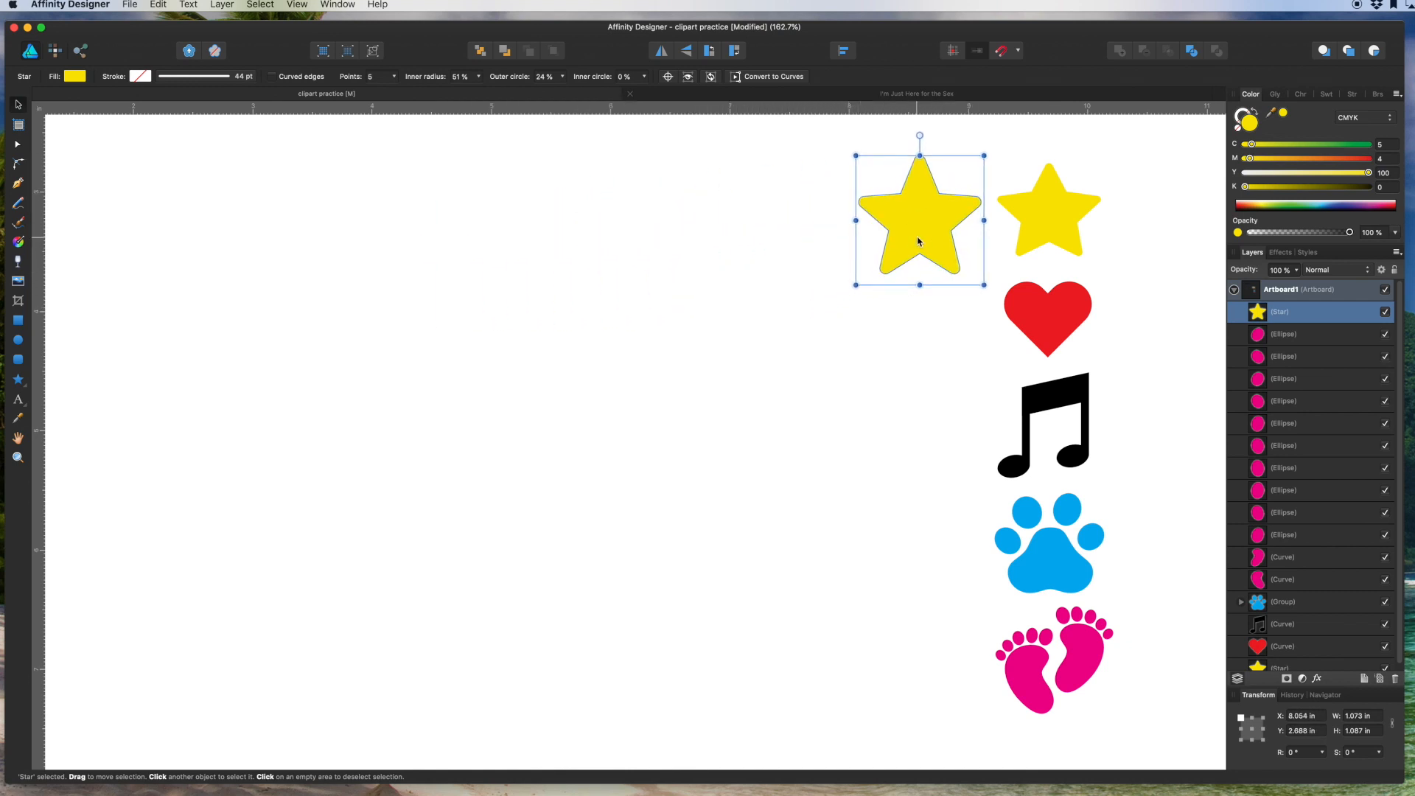
{"action": "left_click", "coordinate": [479, 77]}
{"action": "left_click_drag", "start_coordinate": [477, 96], "coordinate": [486, 94]}
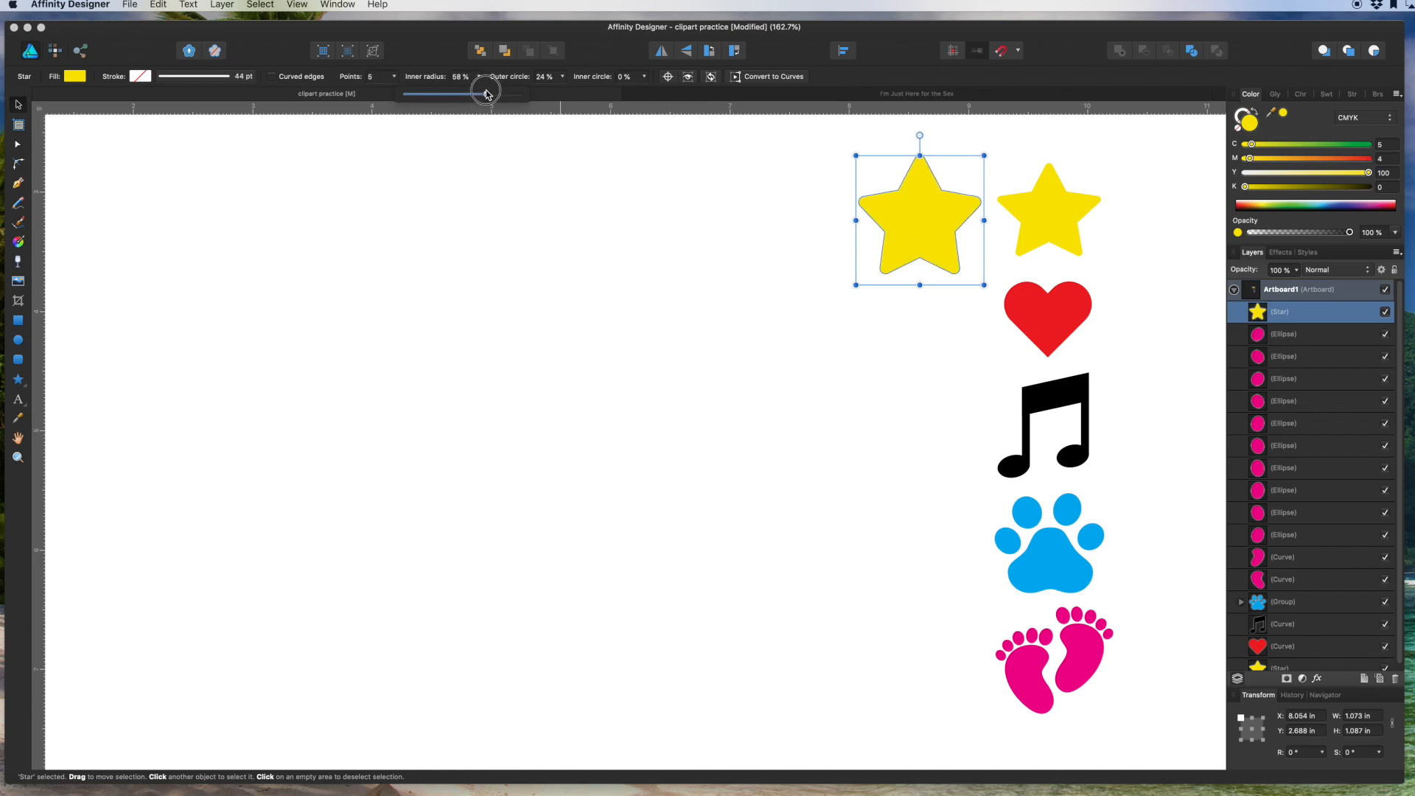
Scale the new star down to roughly the sample star's size, position it just left of the sample and deselect it.
{"action": "left_click_drag", "start_coordinate": [983, 286], "coordinate": [967, 266]}
{"action": "left_click_drag", "start_coordinate": [921, 210], "coordinate": [939, 216]}
{"action": "left_click", "coordinate": [759, 264]}
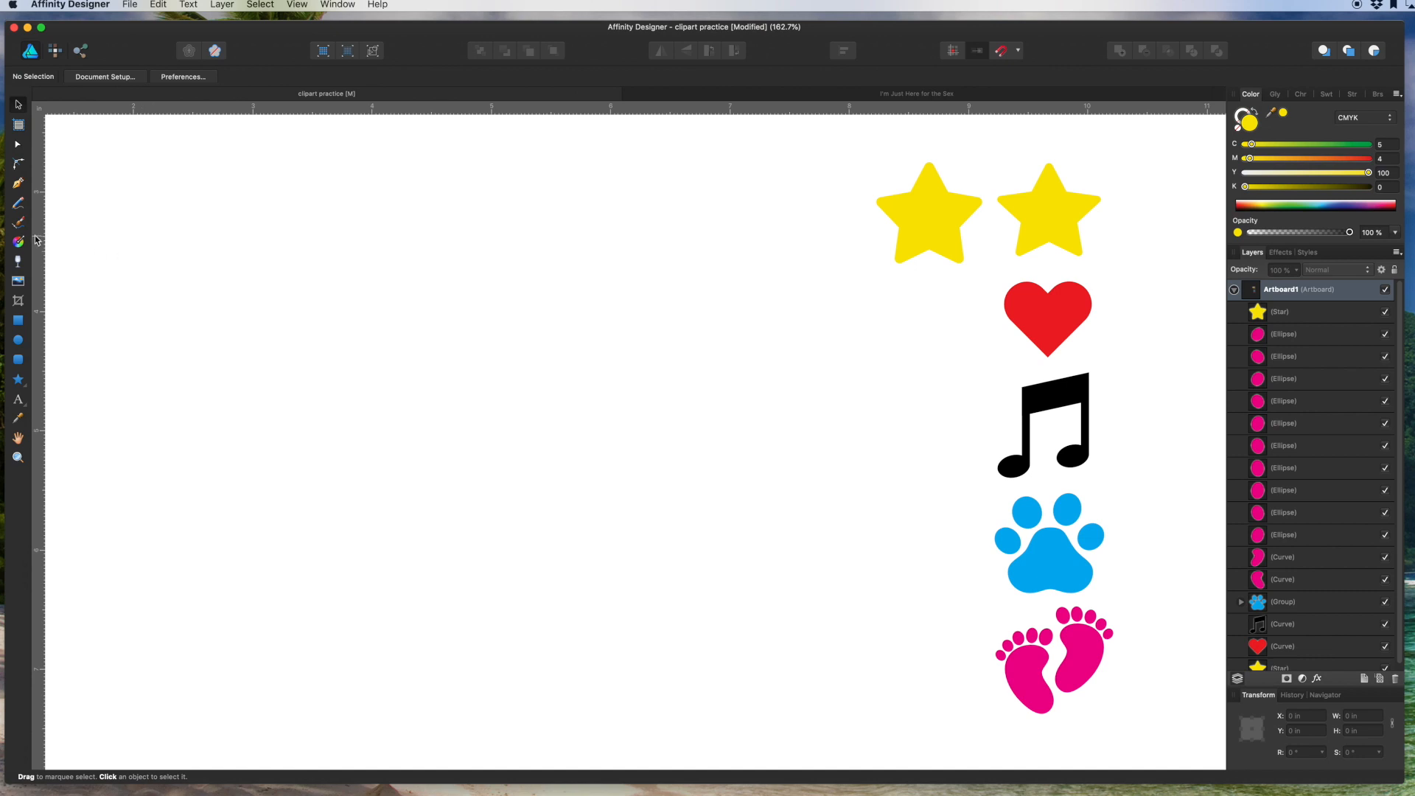
Draw an open V-shaped path about 0.73 by 0.37 in with the Pen tool and give it a 60 pt stroke.
{"action": "left_click", "coordinate": [18, 186]}
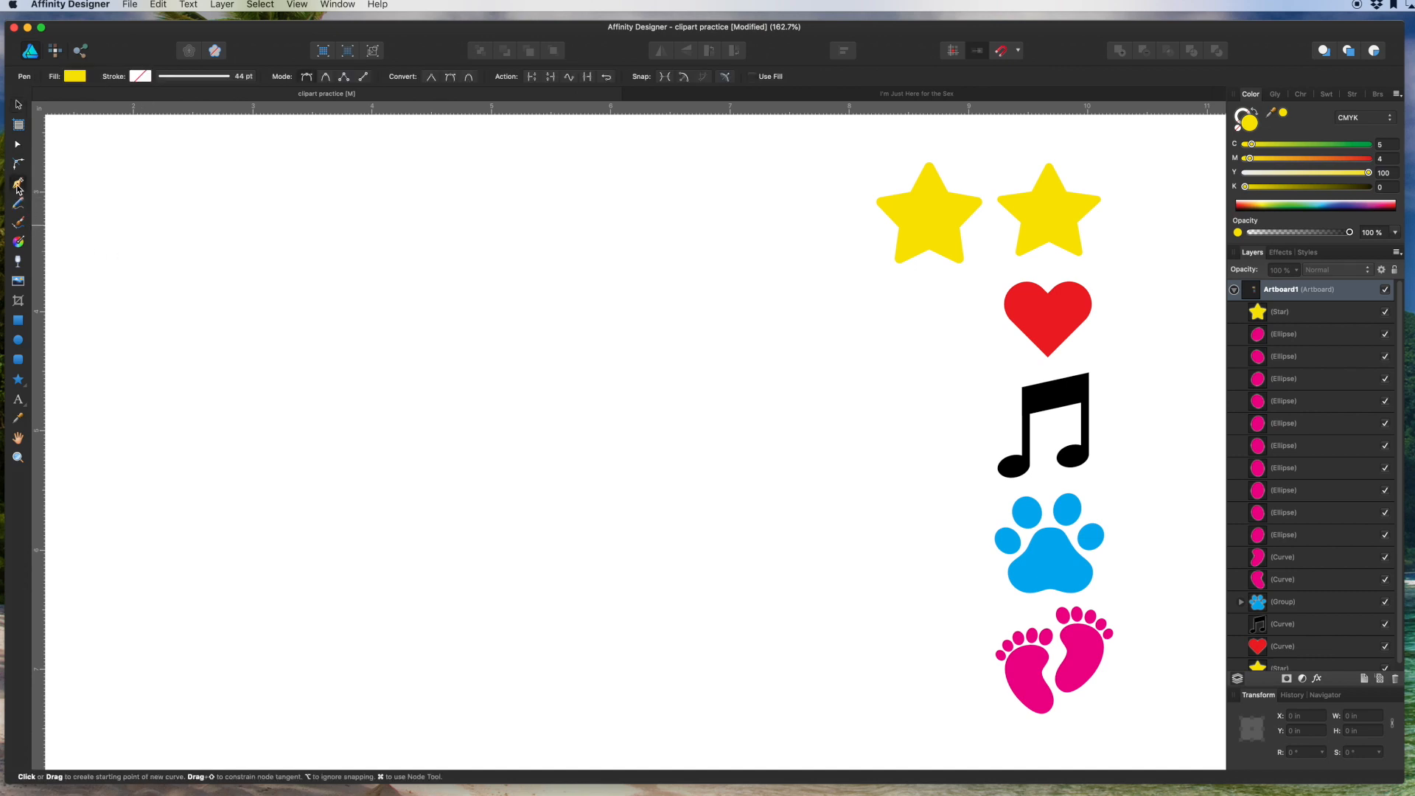
{"action": "left_click", "coordinate": [351, 261]}
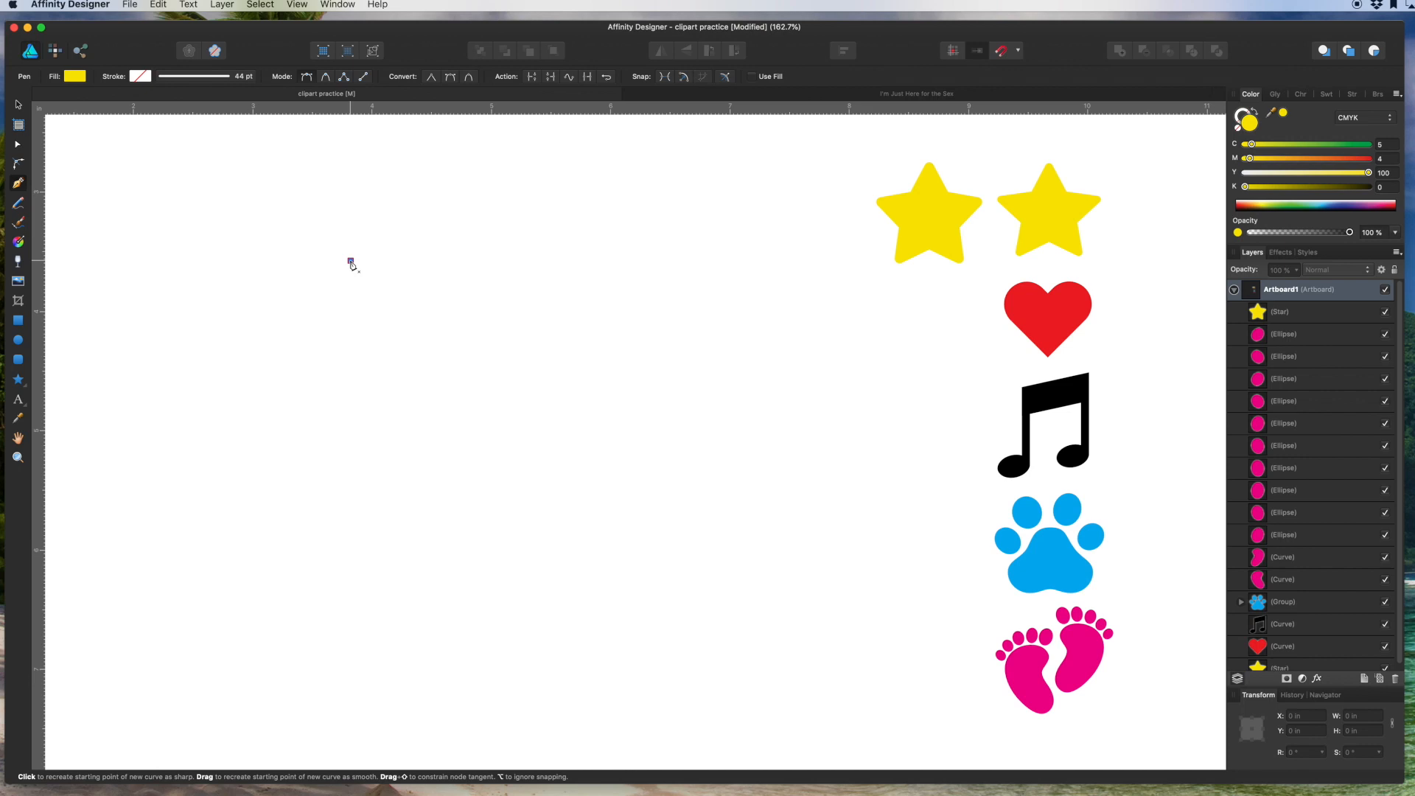
{"action": "left_click", "coordinate": [393, 303]}
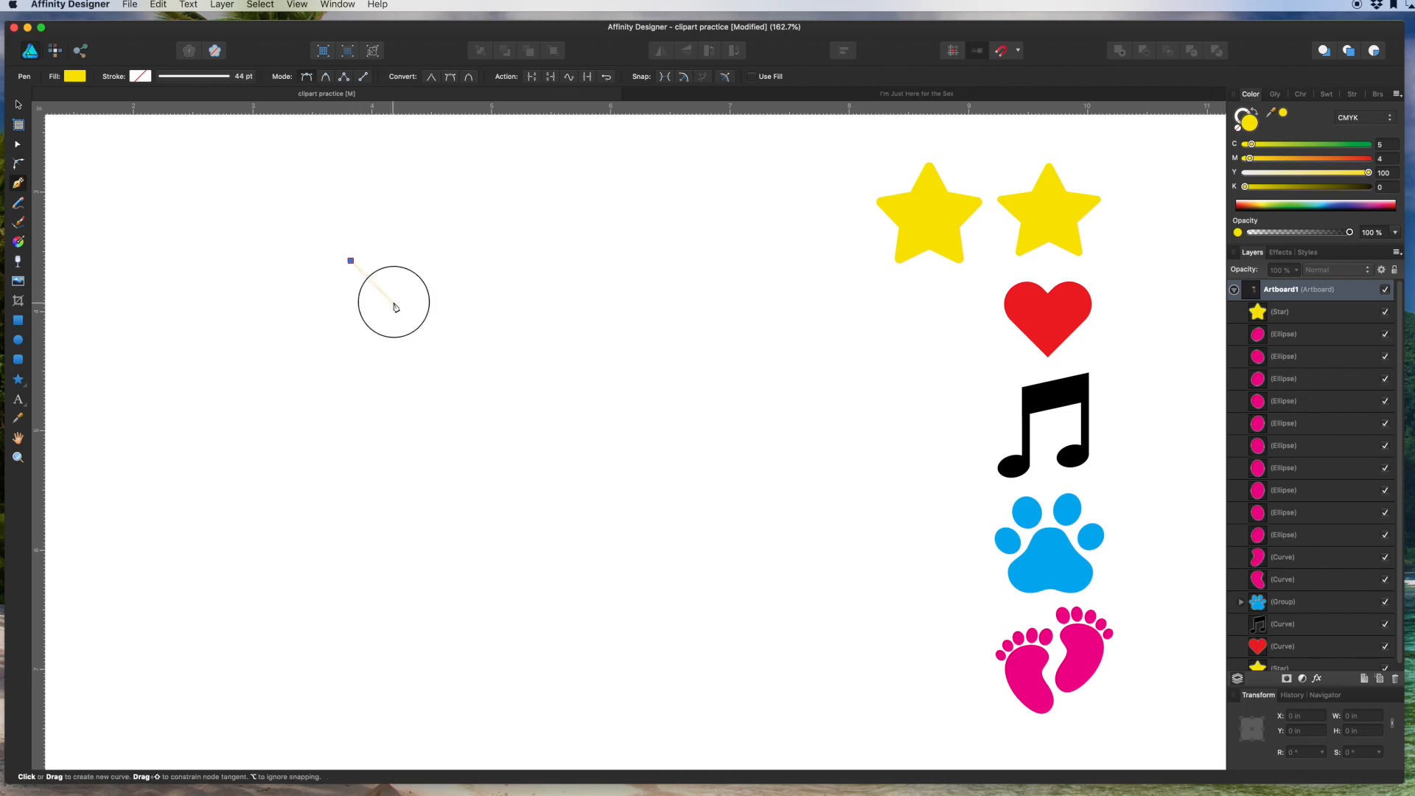
{"action": "left_click", "coordinate": [438, 261]}
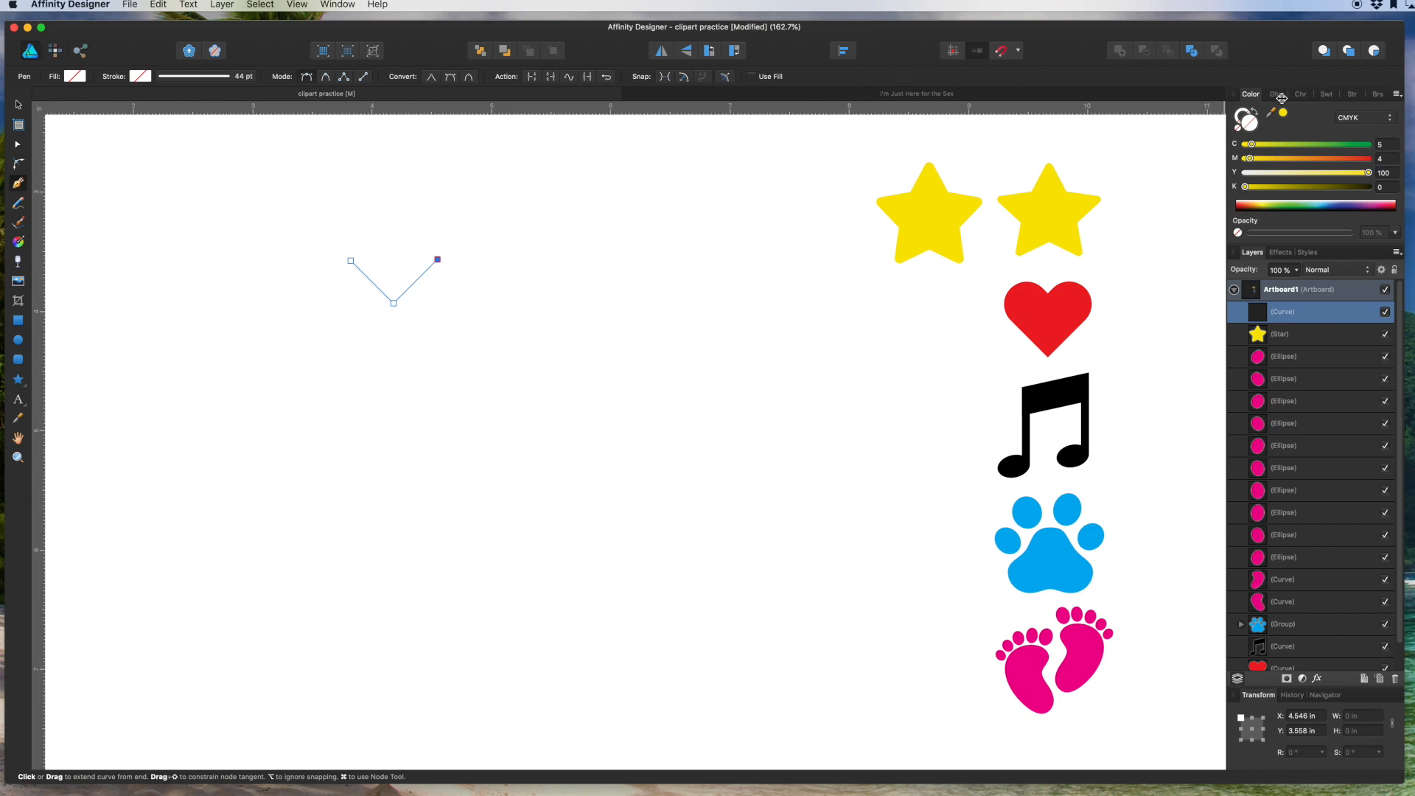
{"action": "left_click", "coordinate": [1352, 95]}
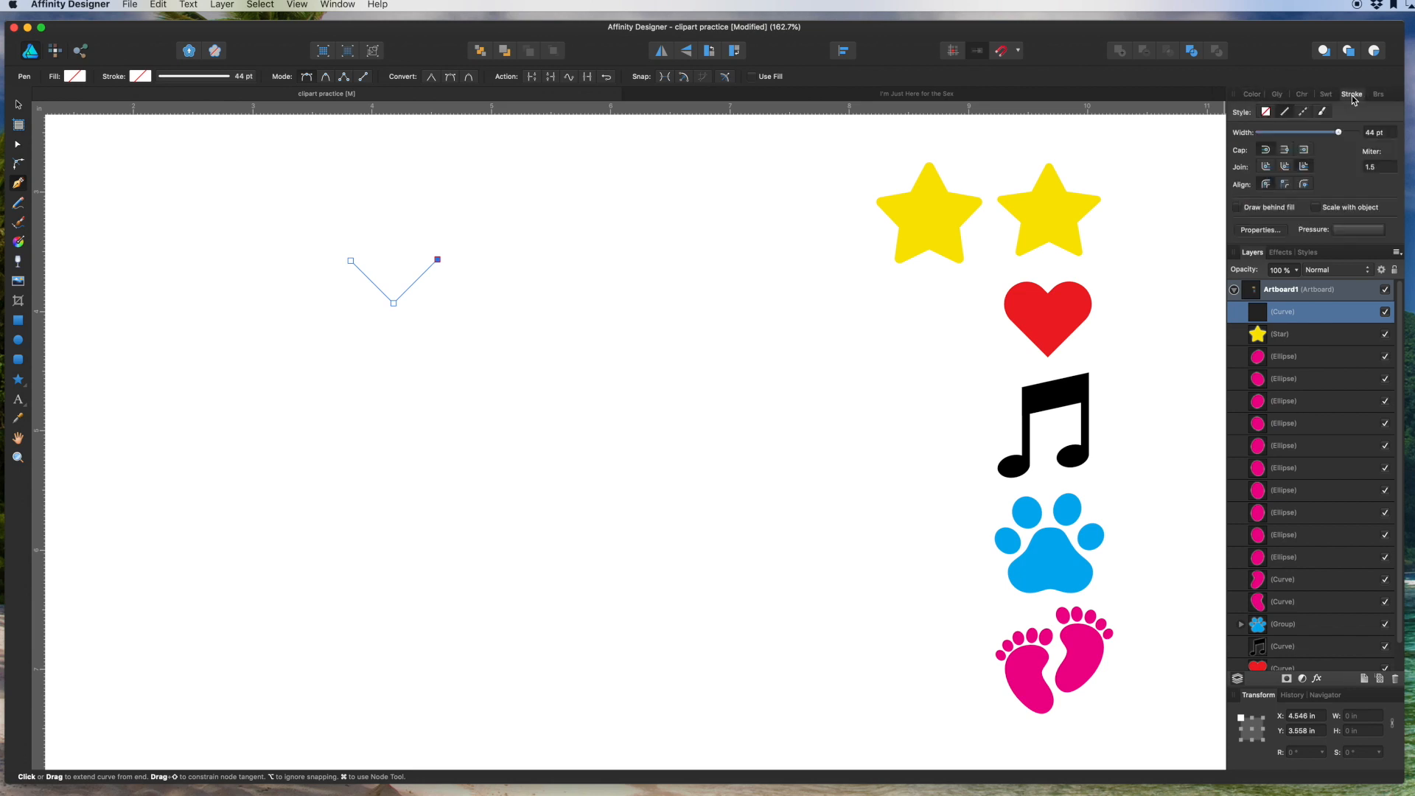
{"action": "left_click_drag", "start_coordinate": [1341, 135], "coordinate": [1350, 133]}
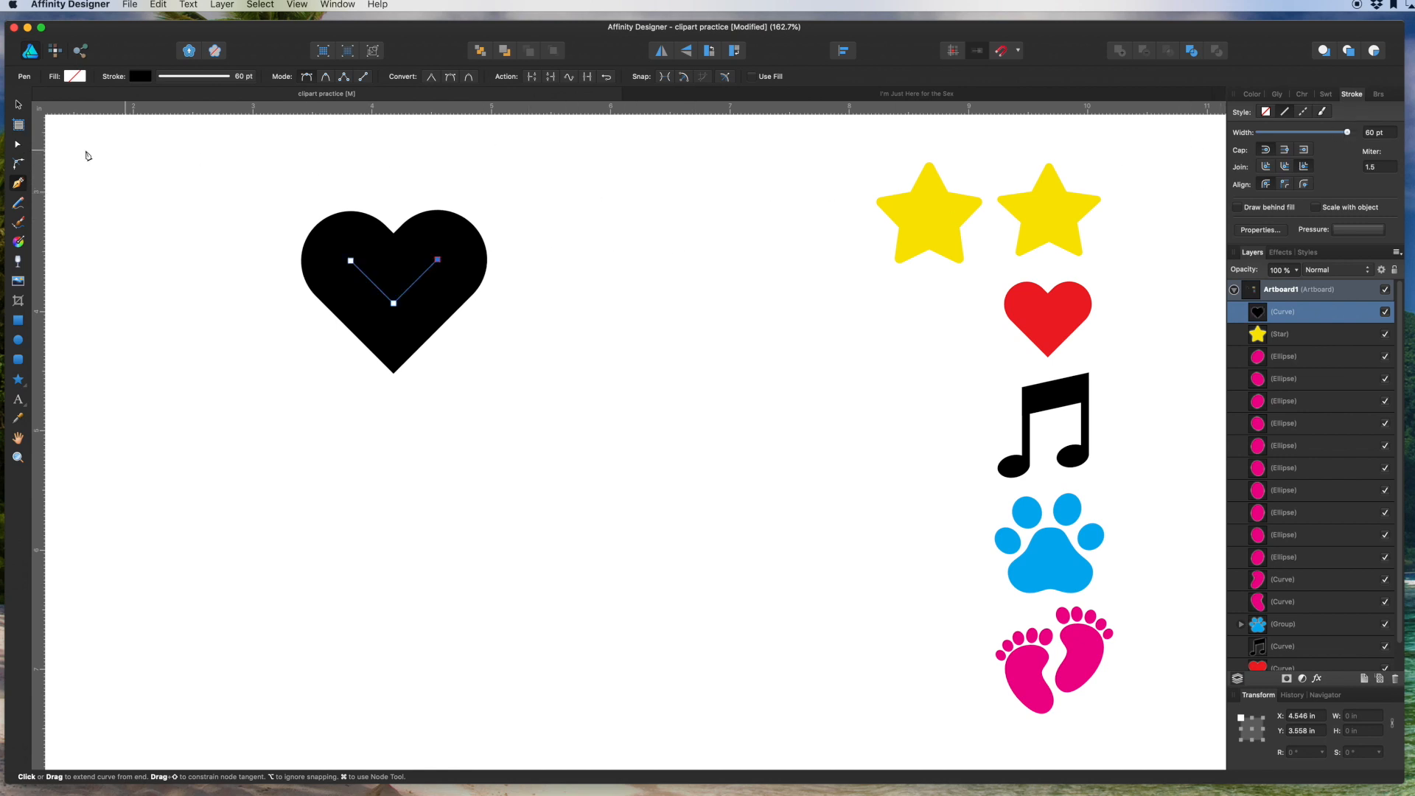
Expand the heart curve's stroke into a filled shape and scale it to about 0.75 by 0.66 in beside the sample heart.
{"action": "left_click", "coordinate": [19, 105]}
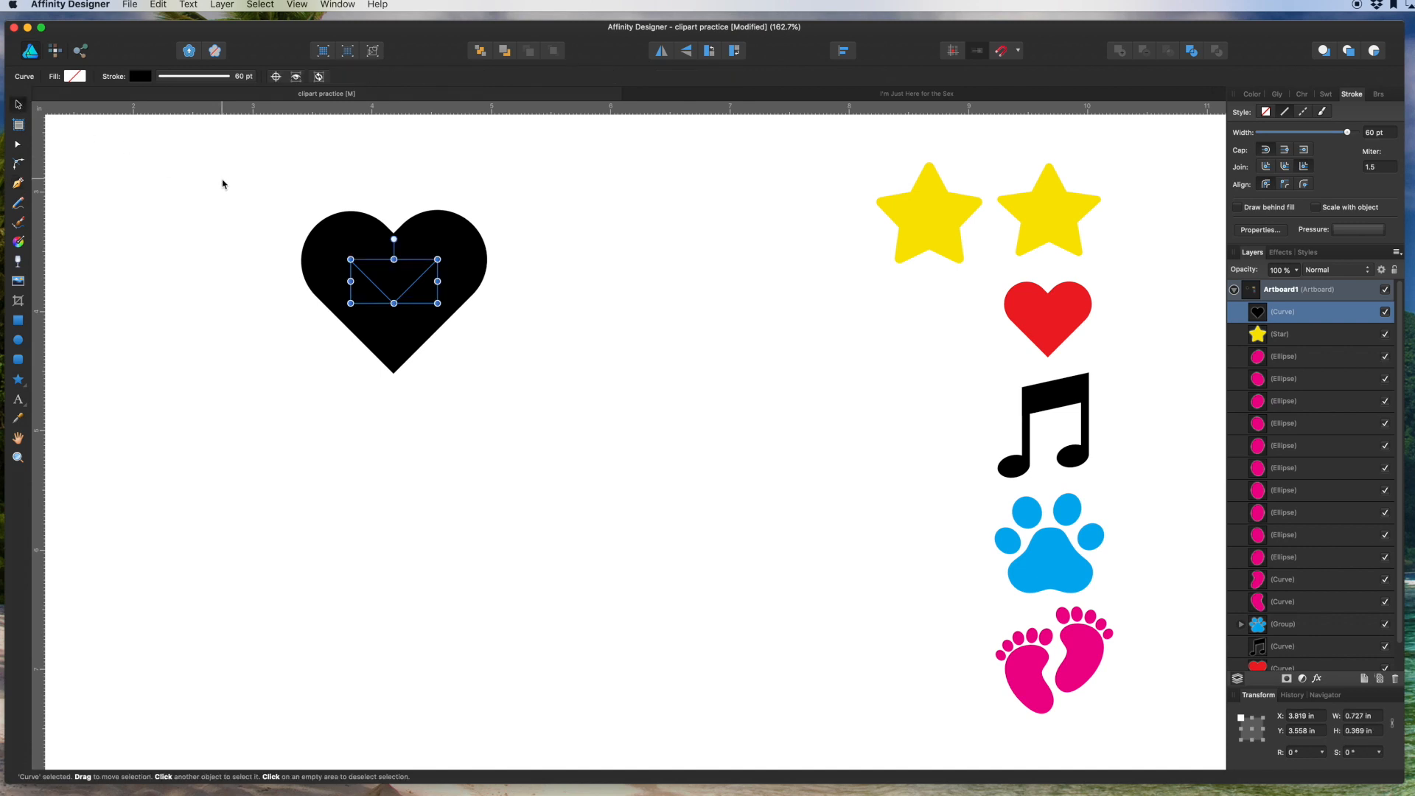
{"action": "left_click", "coordinate": [190, 6]}
{"action": "mouse_move", "coordinate": [215, 6]}
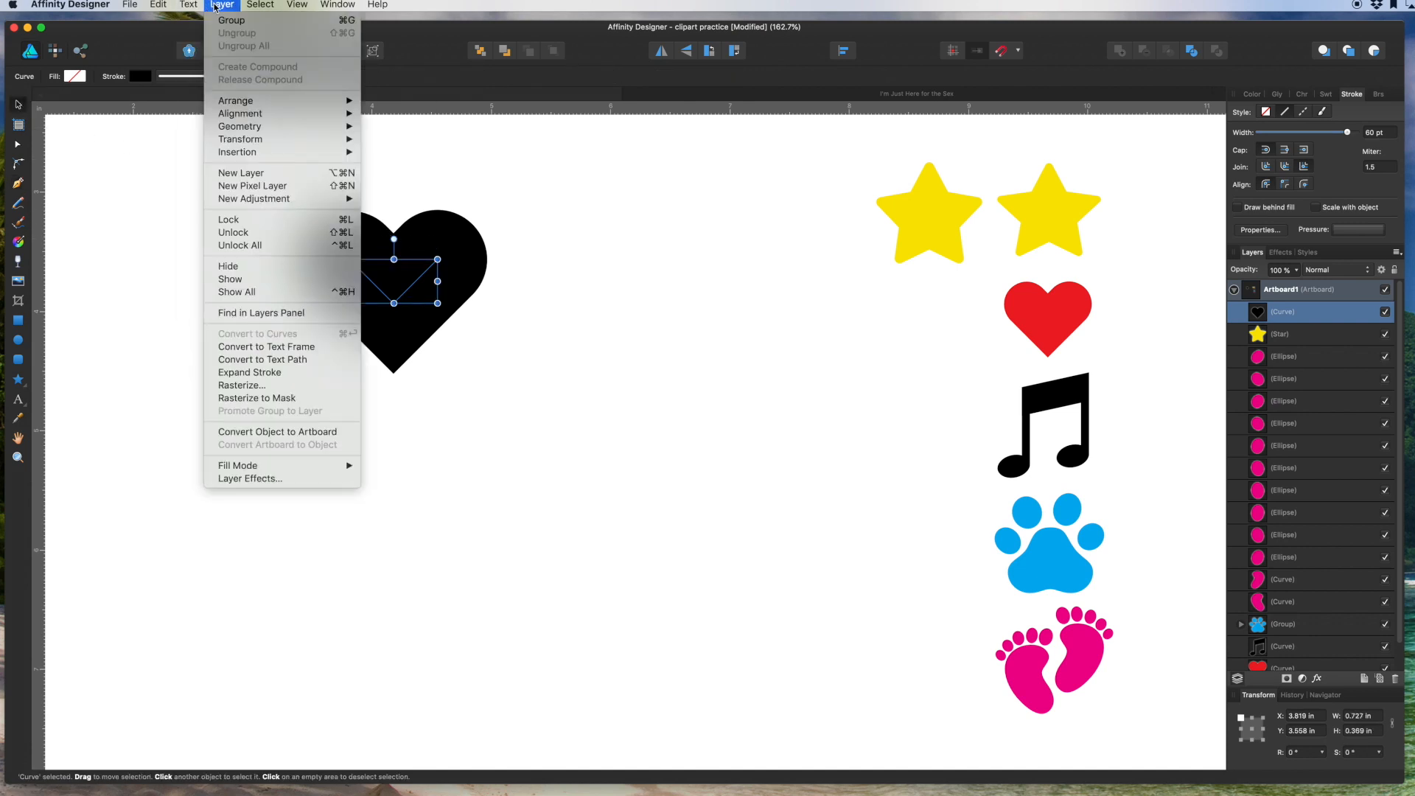
{"action": "left_click", "coordinate": [237, 374]}
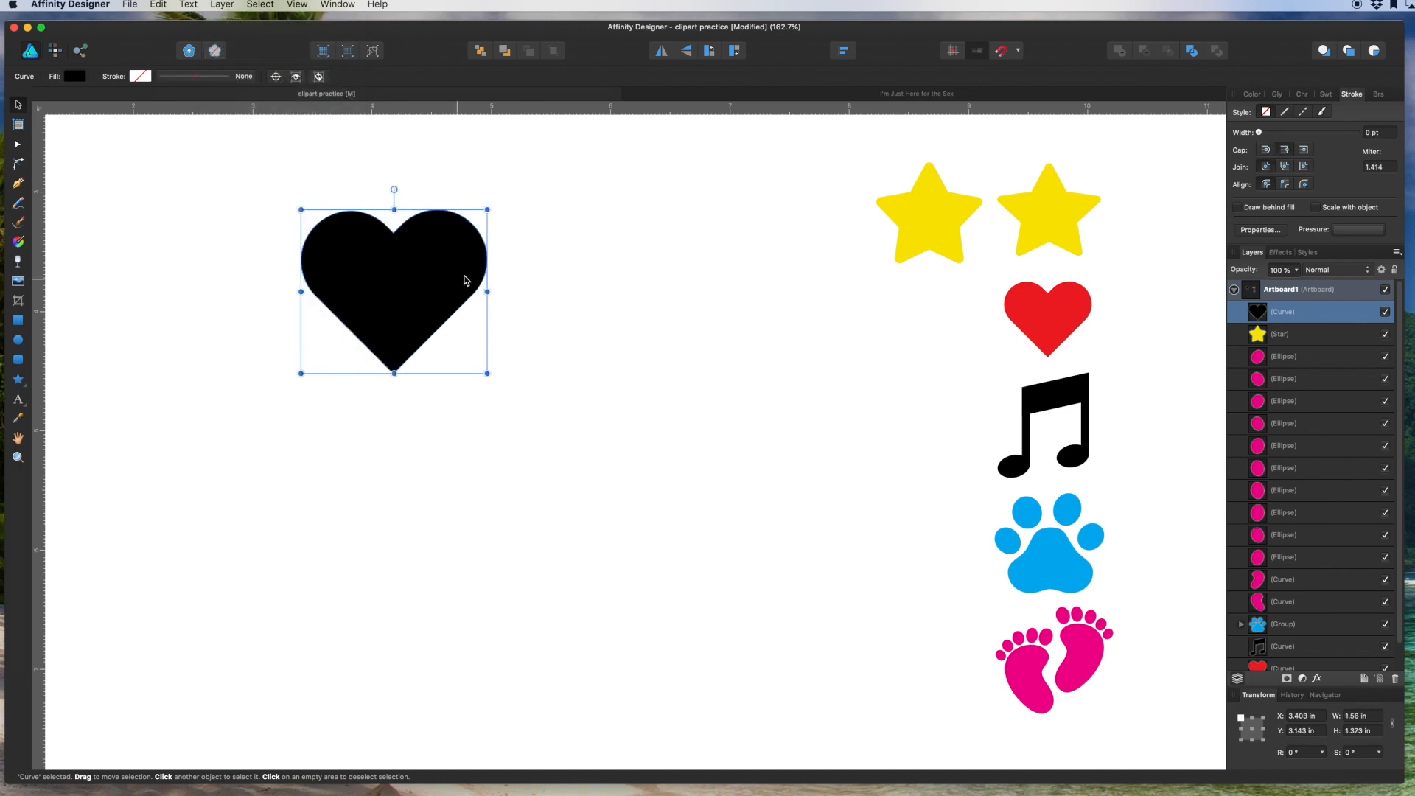
{"action": "left_click_drag", "start_coordinate": [461, 278], "coordinate": [829, 327]}
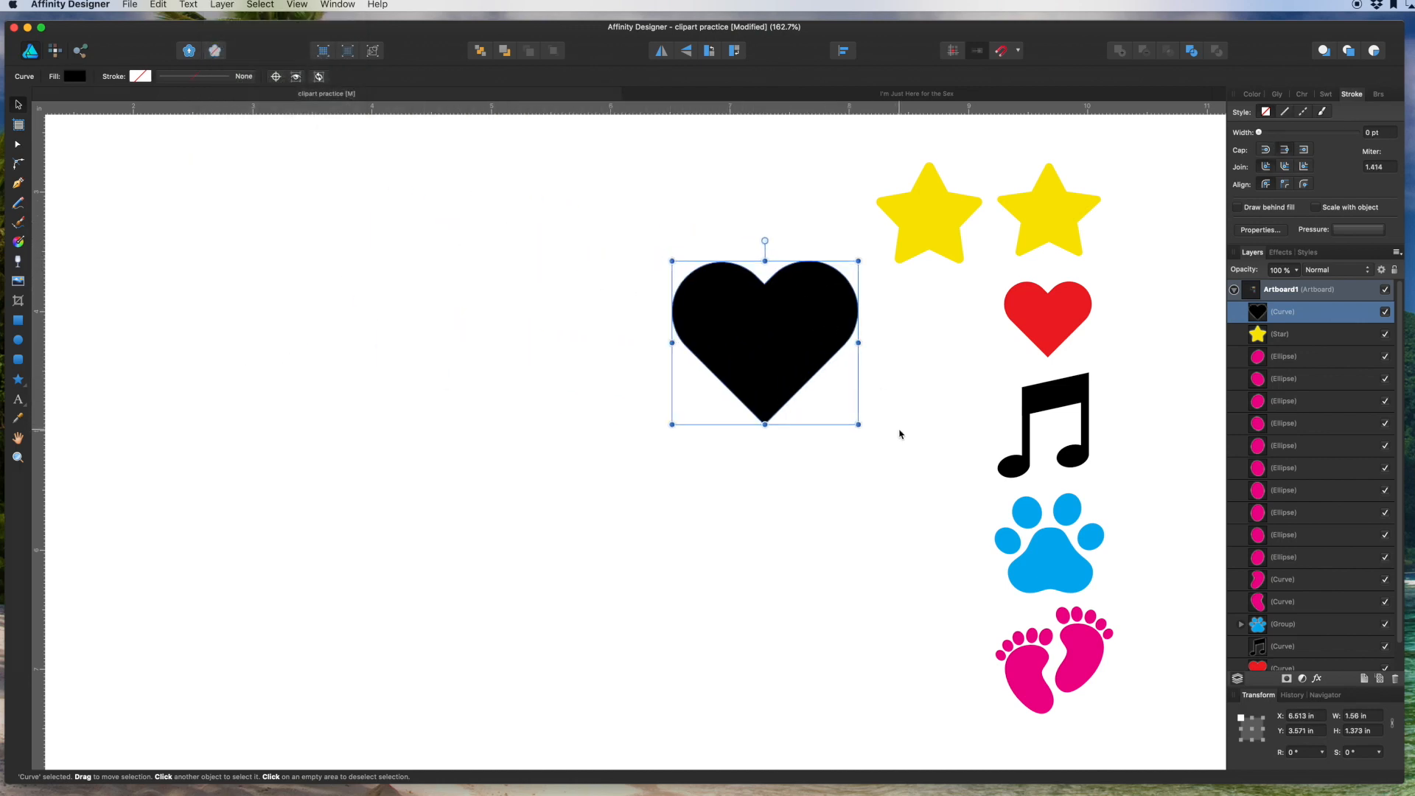
{"action": "left_click_drag", "start_coordinate": [859, 424], "coordinate": [981, 358]}
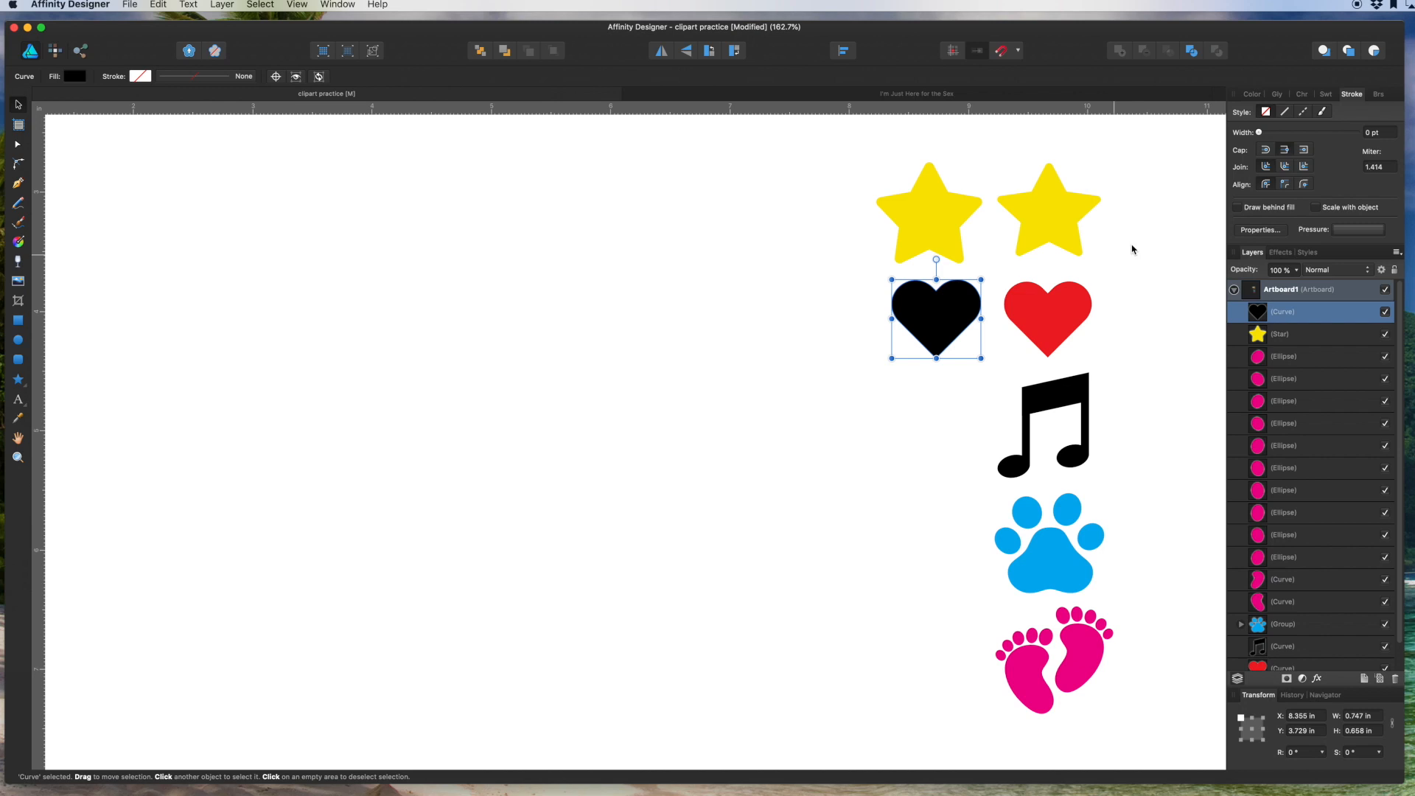
Fill the new heart with the red picked from the sample heart and deselect it.
{"action": "left_click", "coordinate": [1252, 95]}
{"action": "left_click", "coordinate": [1284, 114]}
{"action": "left_click_drag", "start_coordinate": [1284, 114], "coordinate": [1051, 308]}
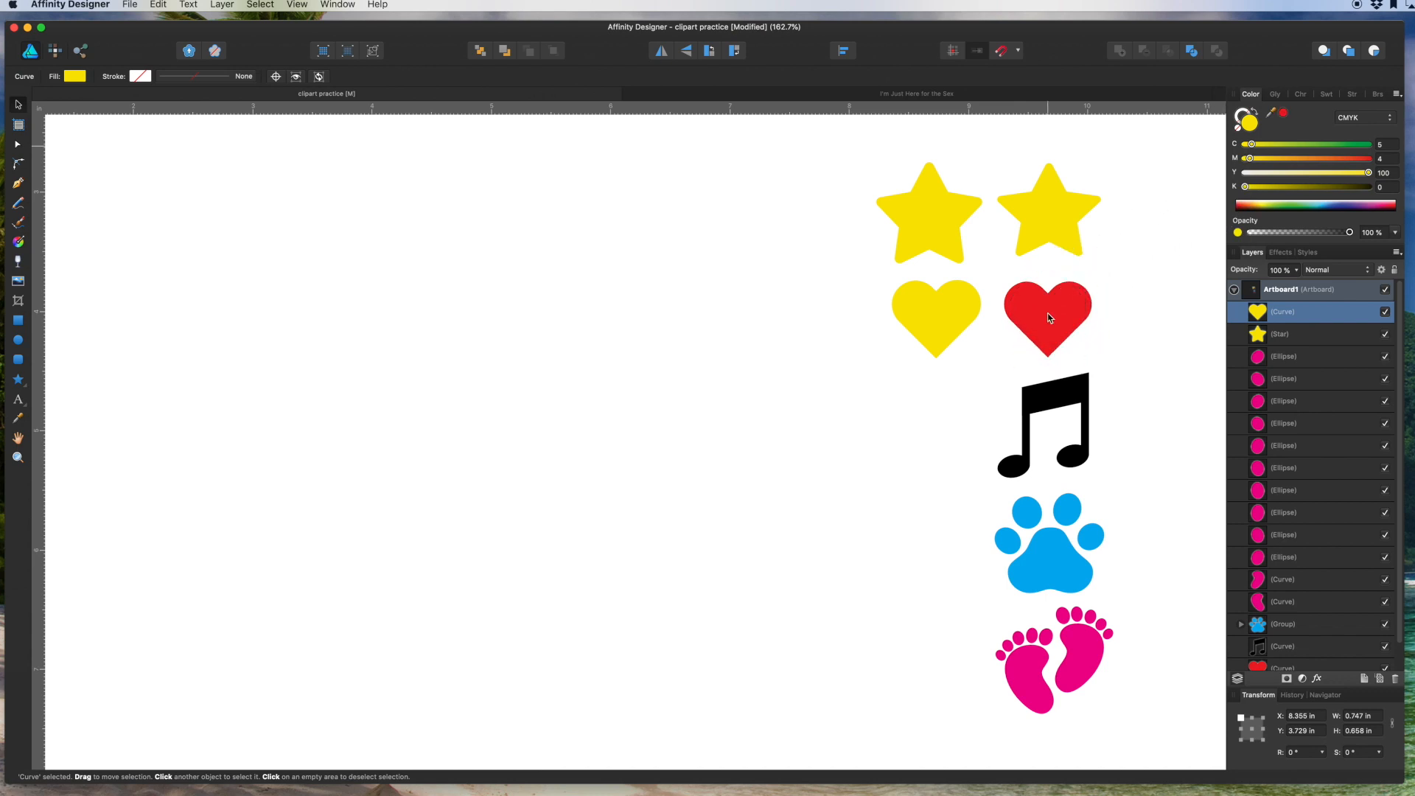
{"action": "left_click", "coordinate": [1284, 114]}
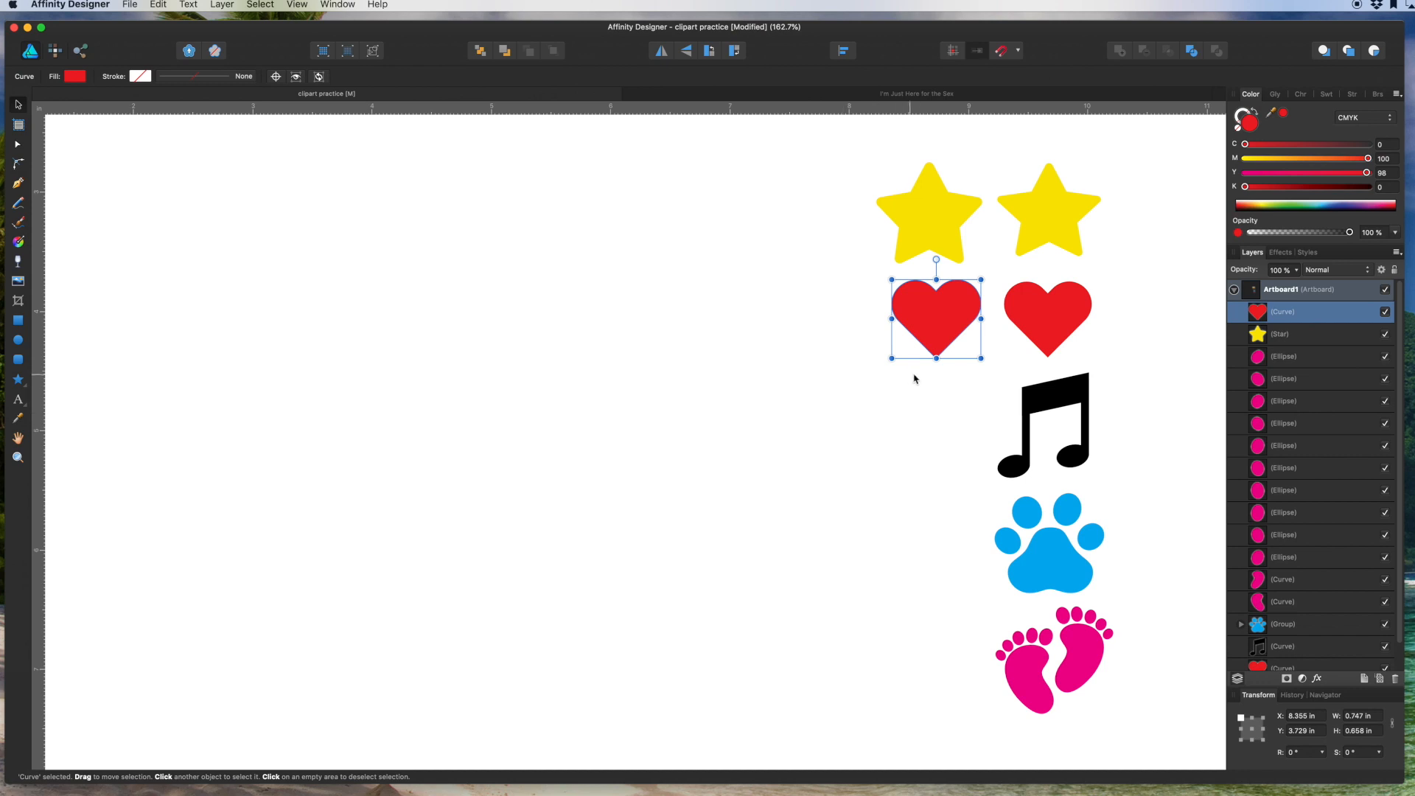
{"action": "left_click", "coordinate": [741, 393]}
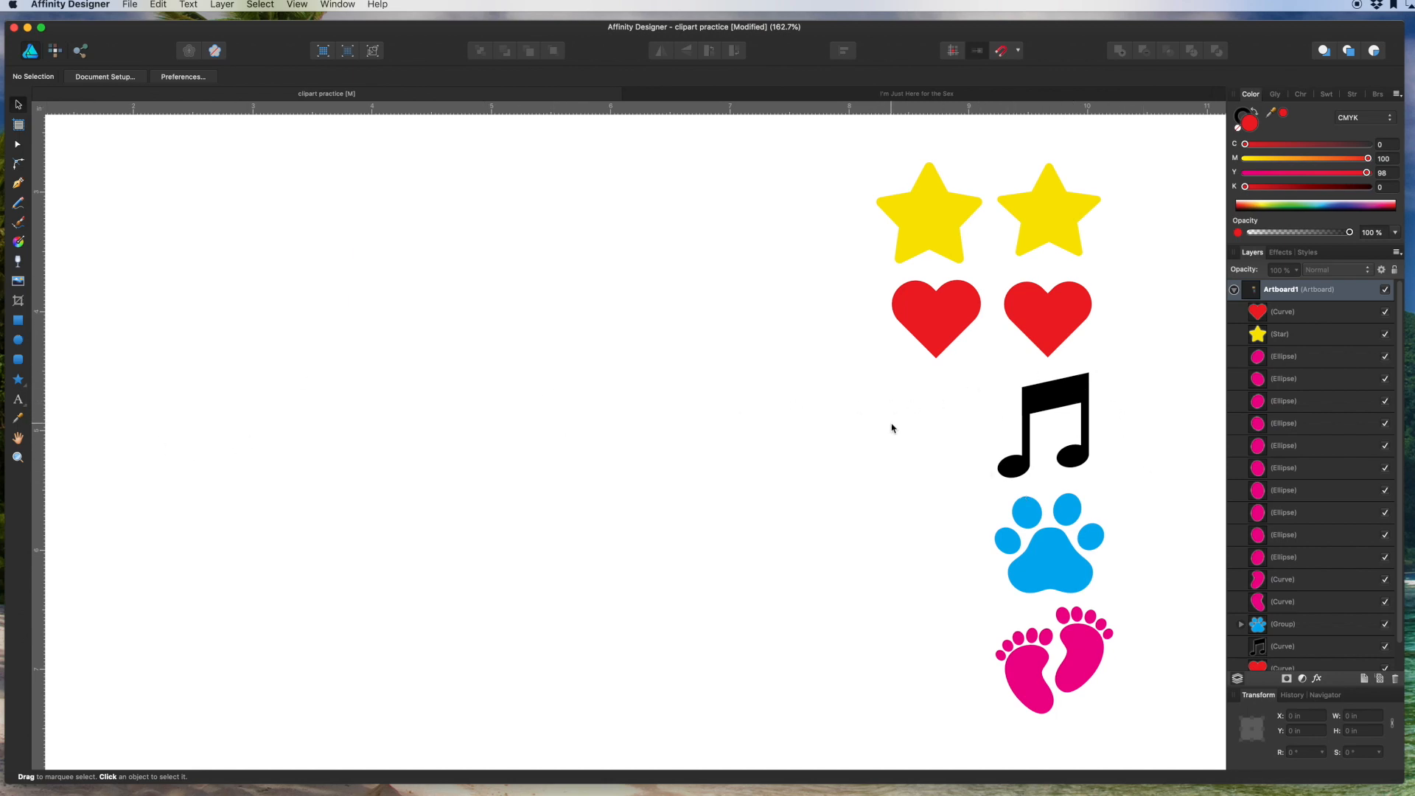
Draw a flat ellipse about 0.4 by 0.2 in on the blank artboard area and remove its stroke.
{"action": "left_click", "coordinate": [14, 343]}
{"action": "left_click_drag", "start_coordinate": [320, 409], "coordinate": [370, 433]}
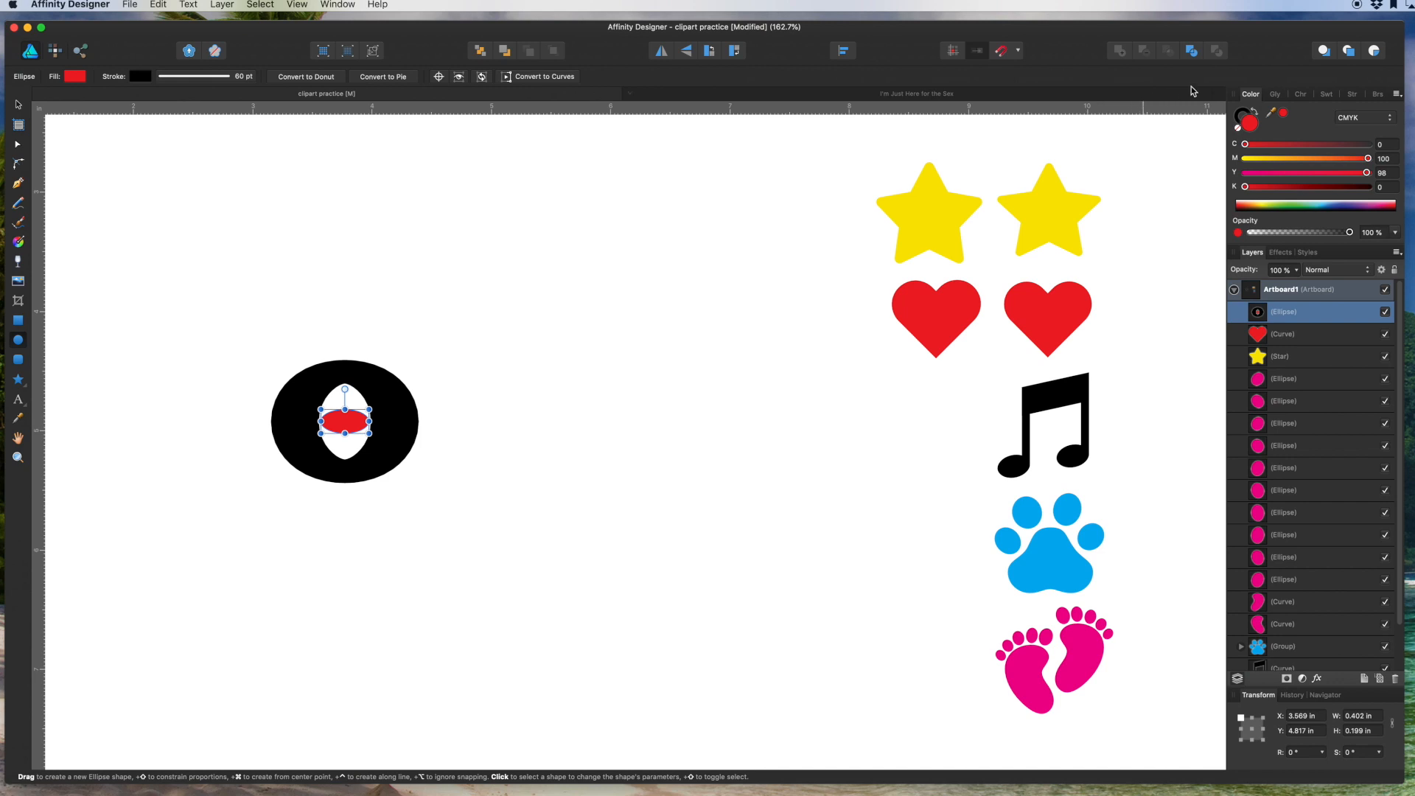
{"action": "left_click", "coordinate": [1243, 114]}
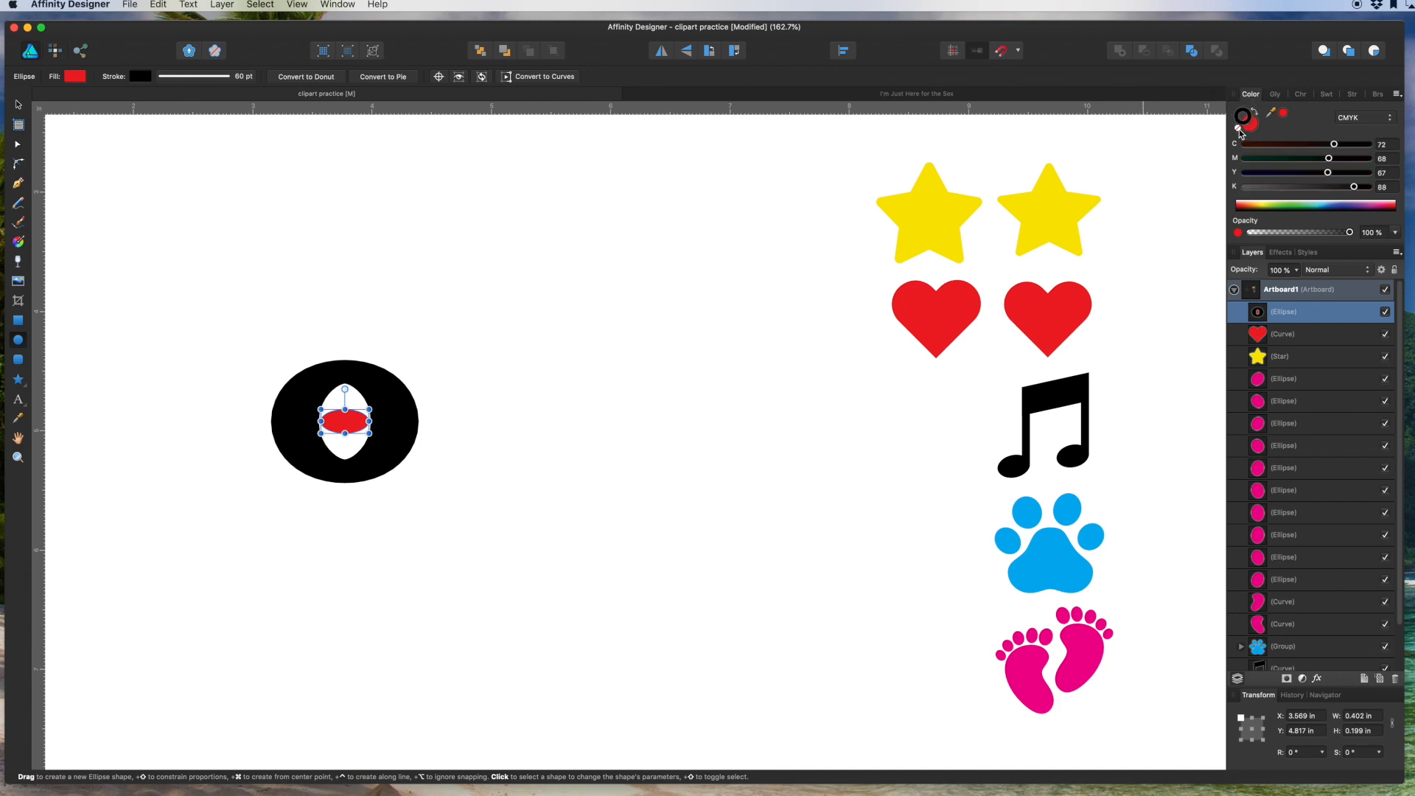
{"action": "left_click", "coordinate": [1239, 129]}
Set the ellipse's fill to black with cyan, magenta, yellow and black all at 100.
{"action": "left_click", "coordinate": [1248, 129]}
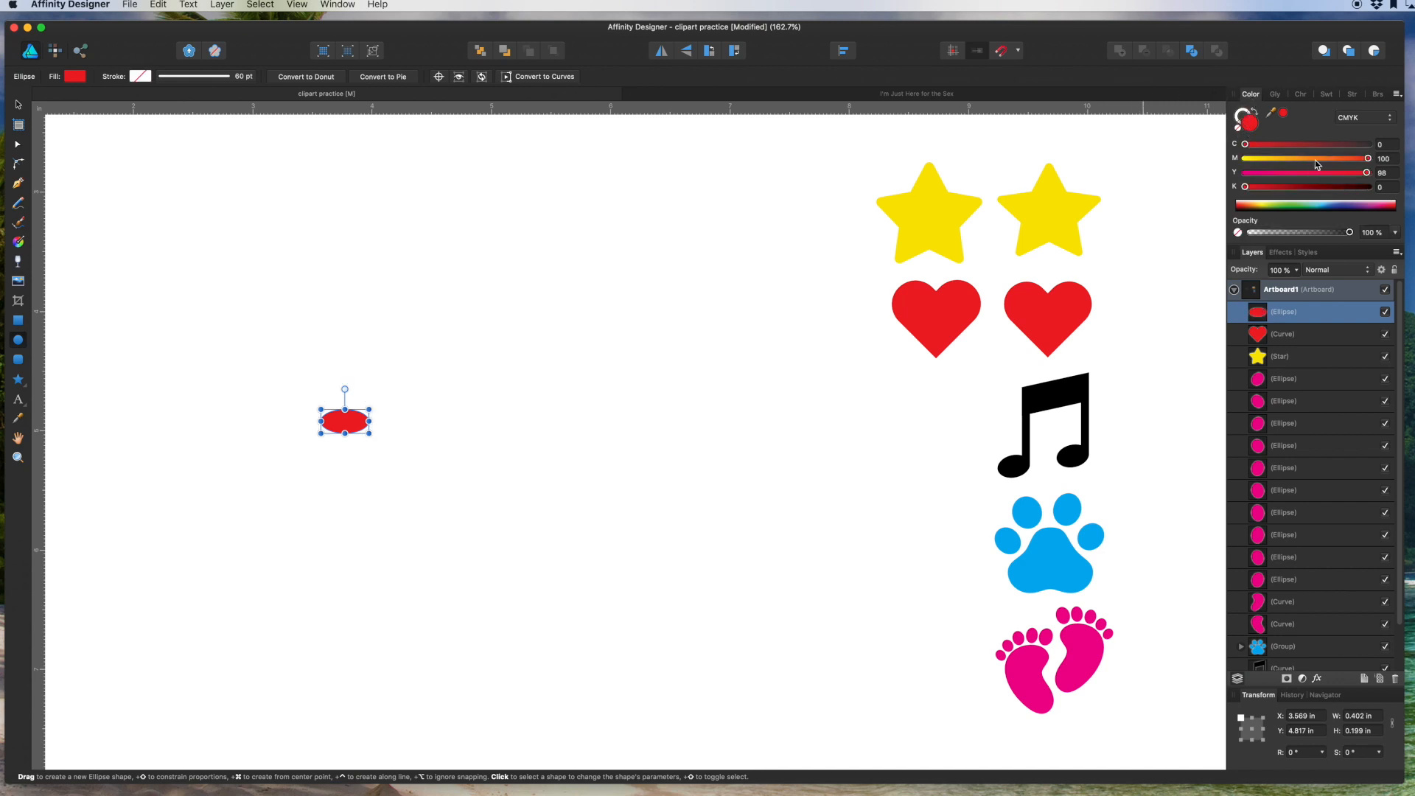
{"action": "left_click", "coordinate": [1367, 145]}
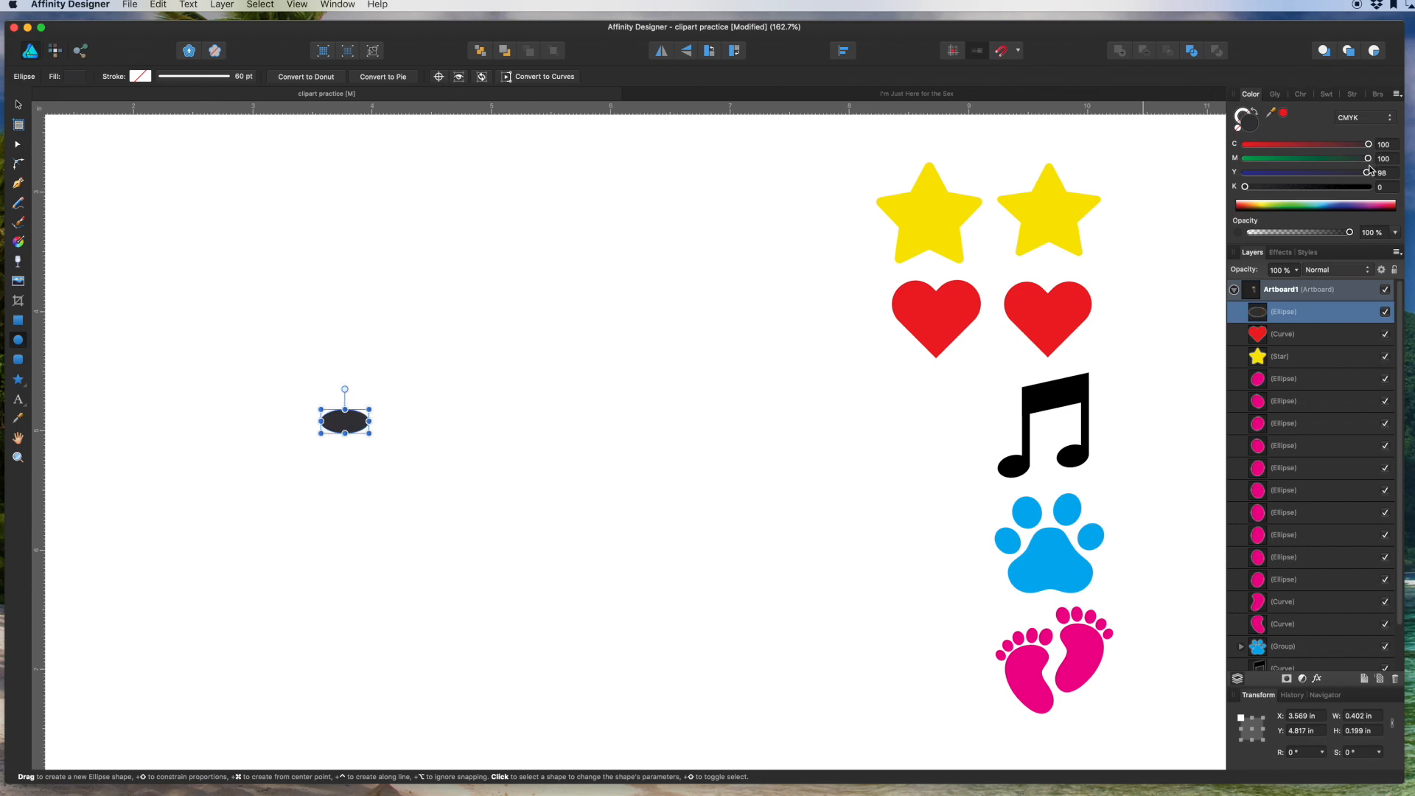
{"action": "left_click", "coordinate": [1369, 173]}
{"action": "left_click", "coordinate": [1368, 186]}
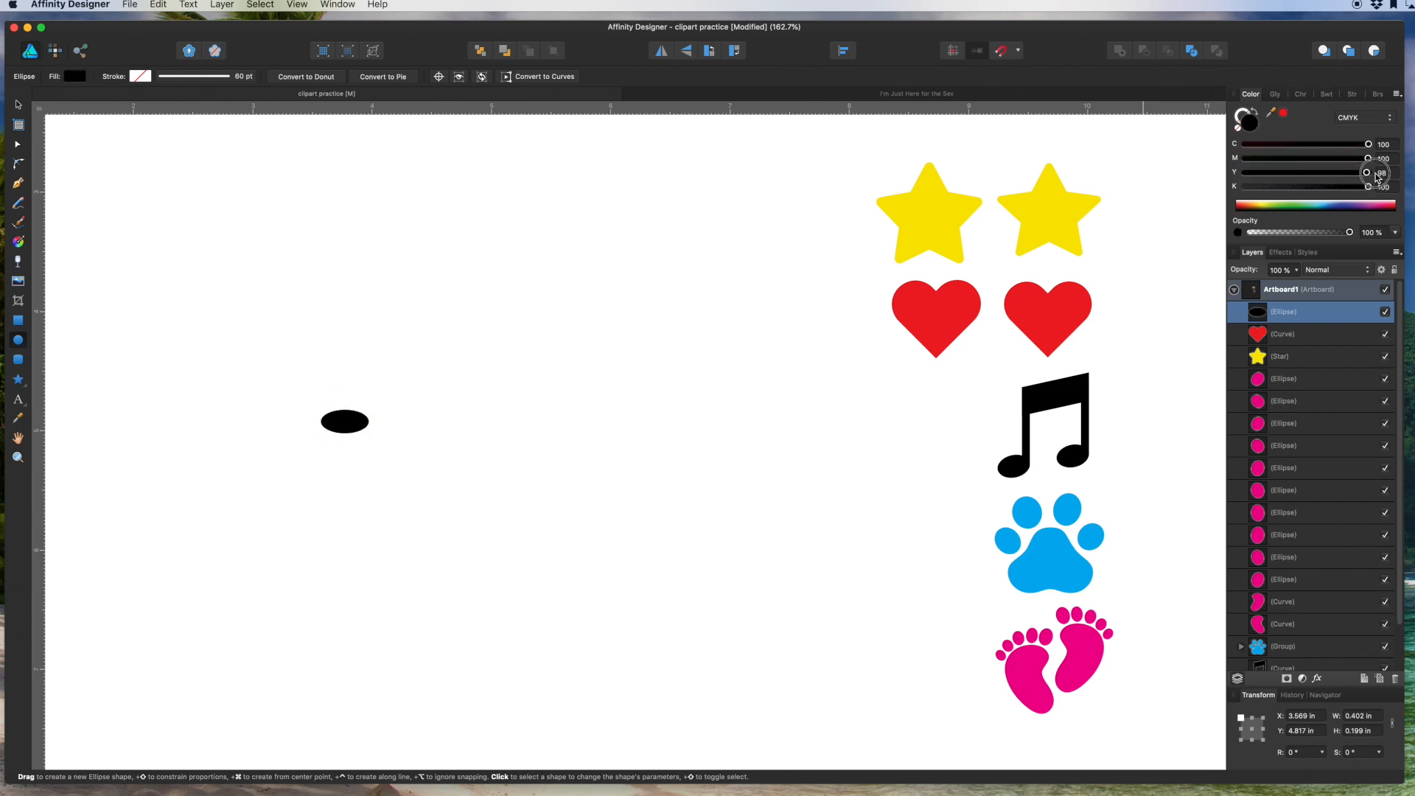
Narrow the ellipse to about 0.32 in, tilted 14.3°, and attach a stem rectangle about 0.09 by 0.67 in at its right edge.
{"action": "left_click_drag", "start_coordinate": [368, 433], "coordinate": [365, 433]}
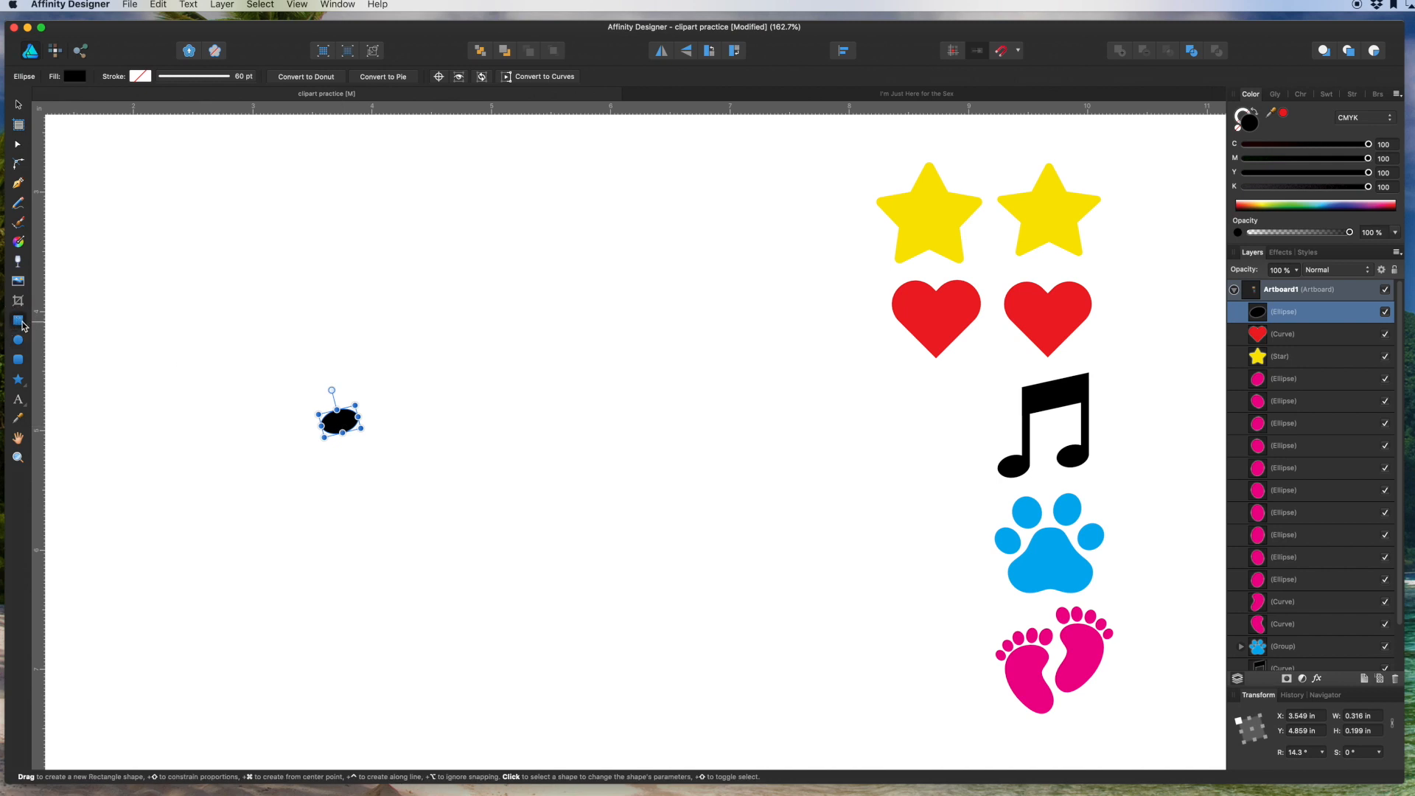
{"action": "left_click_drag", "start_coordinate": [345, 339], "coordinate": [355, 420]}
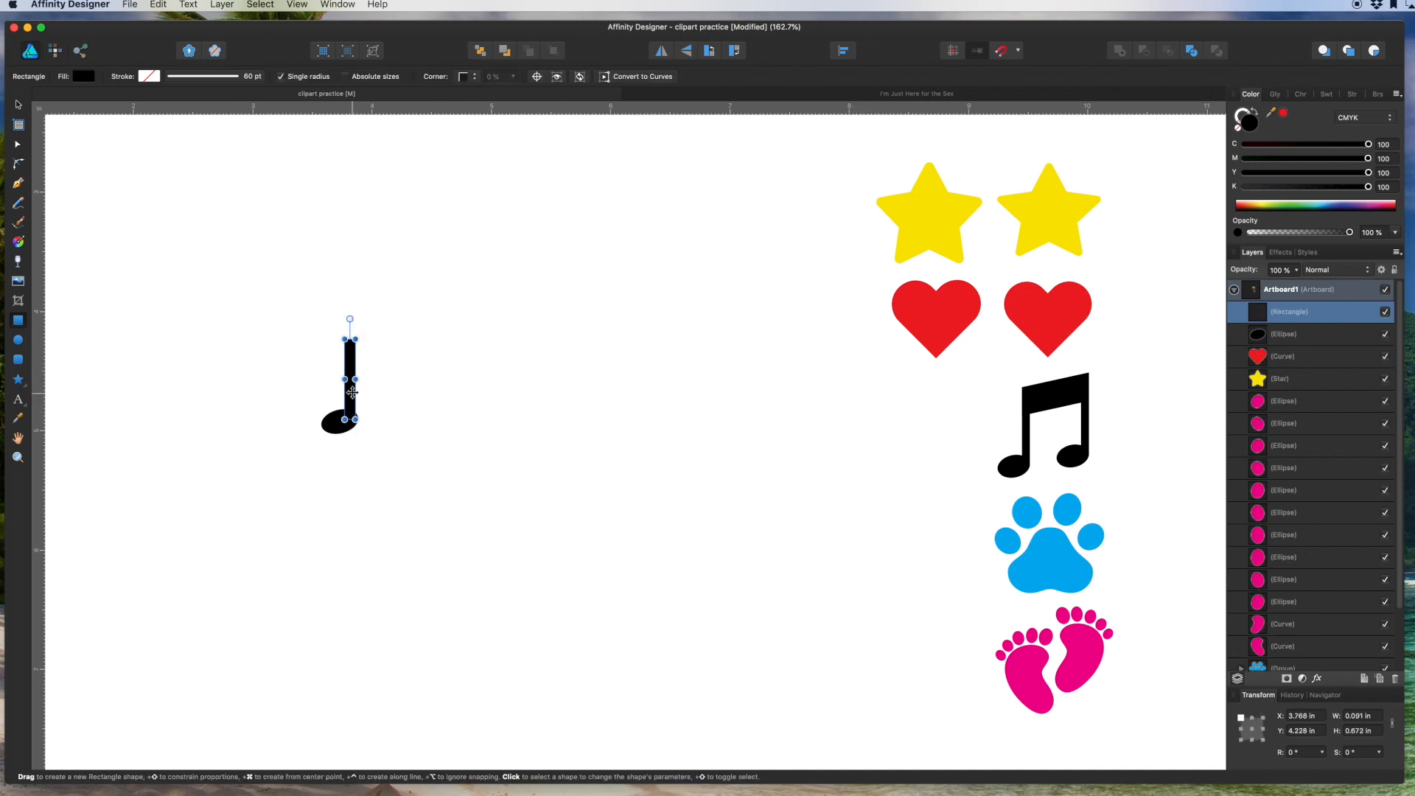
{"action": "left_click", "coordinate": [24, 112]}
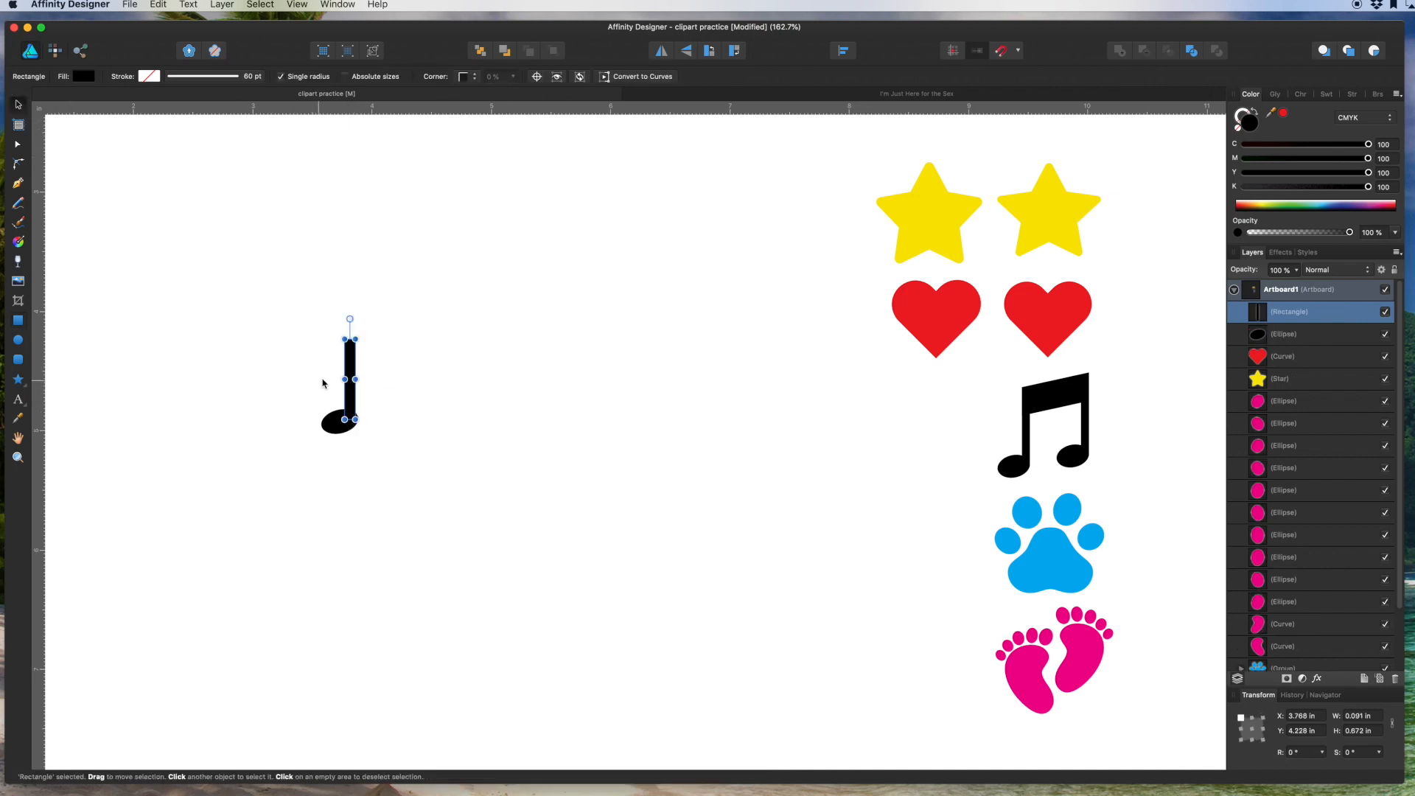
{"action": "left_click_drag", "start_coordinate": [350, 364], "coordinate": [353, 367]}
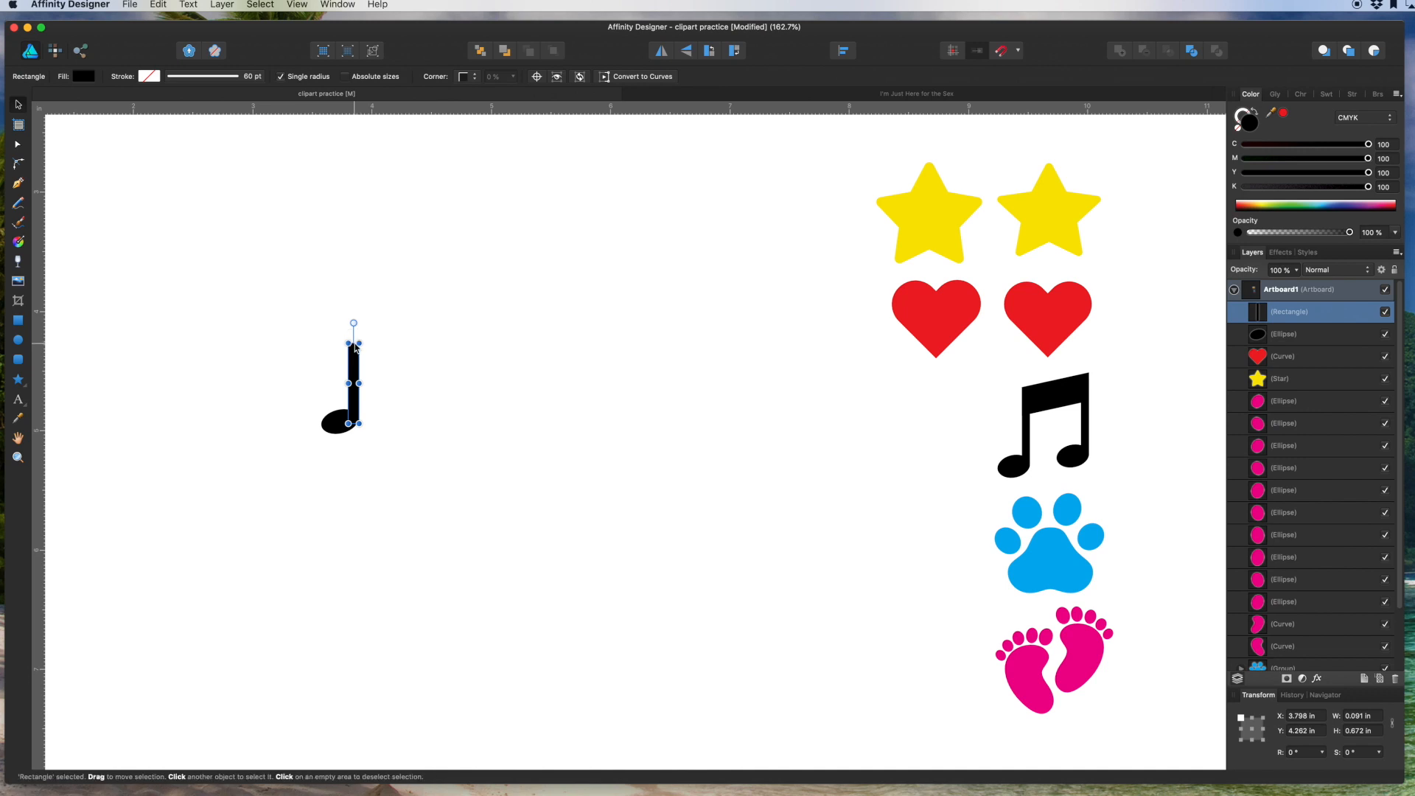
Align the right edges of the black note-head ellipse and the stem rectangle.
{"action": "left_click", "coordinate": [339, 418]}
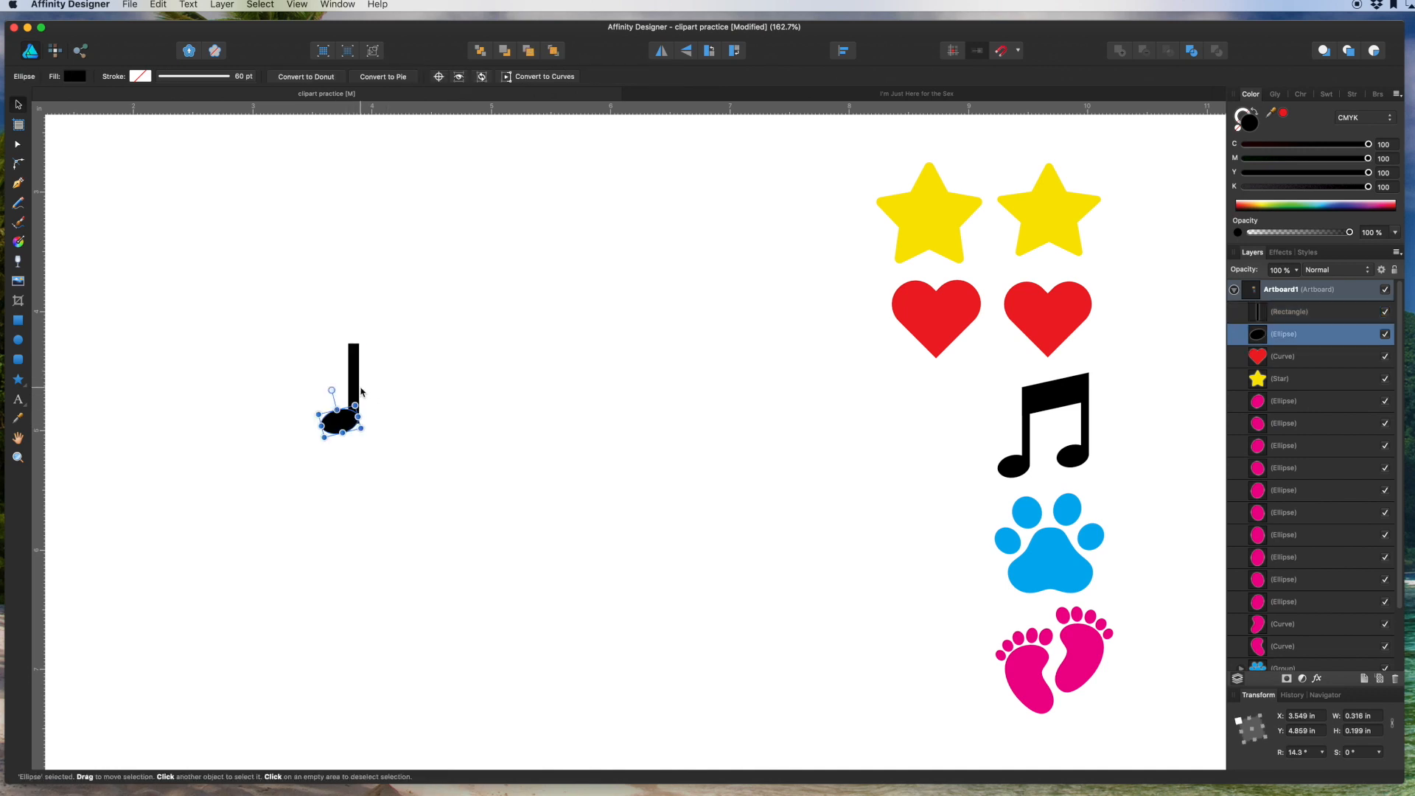
{"action": "left_click", "coordinate": [354, 385], "text": "shift"}
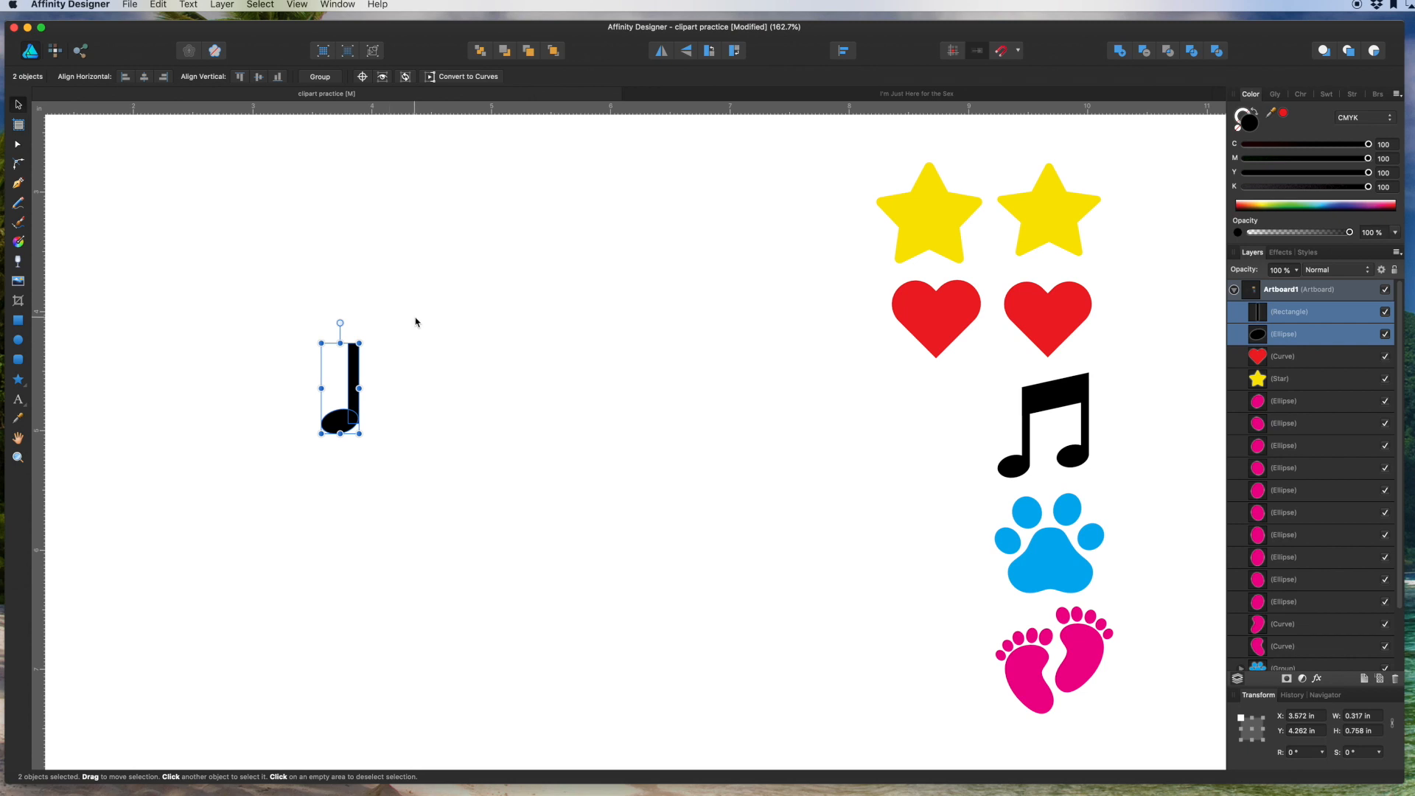
{"action": "left_click", "coordinate": [844, 54]}
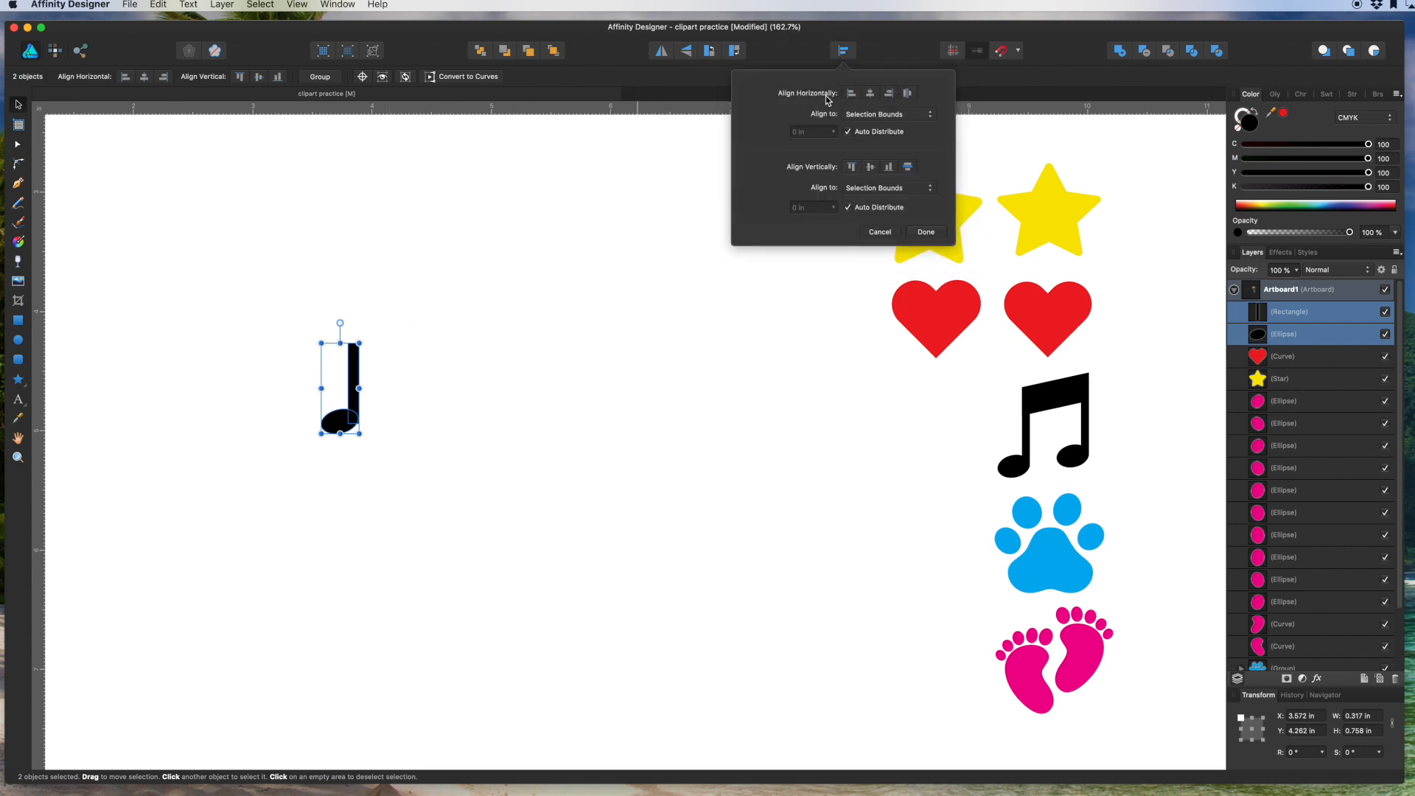
{"action": "left_click", "coordinate": [890, 95]}
{"action": "left_click", "coordinate": [506, 310]}
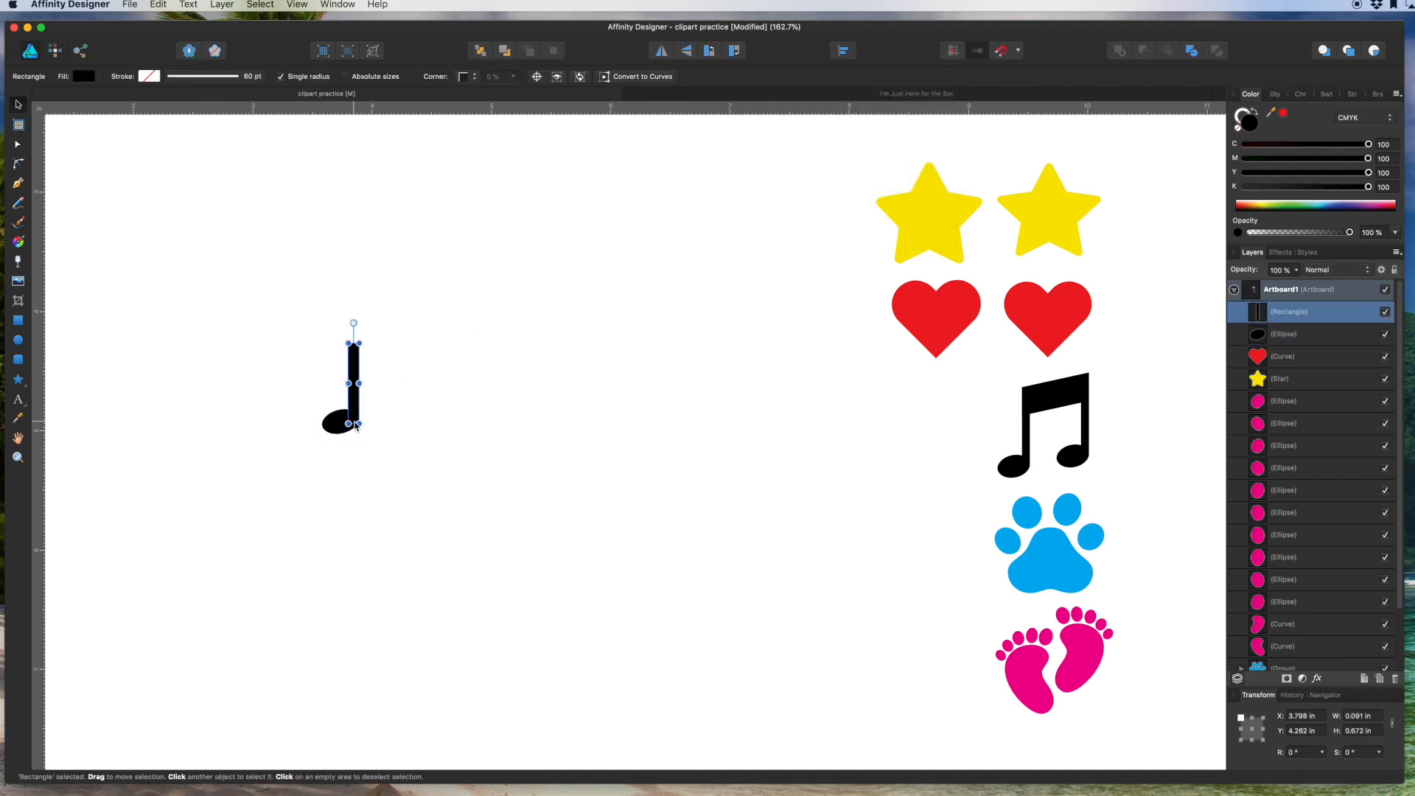
Shorten the stem's lower end so it stays within the note head, and narrow the stem to about 0.07 in.
{"action": "scroll", "coordinate": [347, 420], "scroll_direction": "up", "scroll_amount": 6}
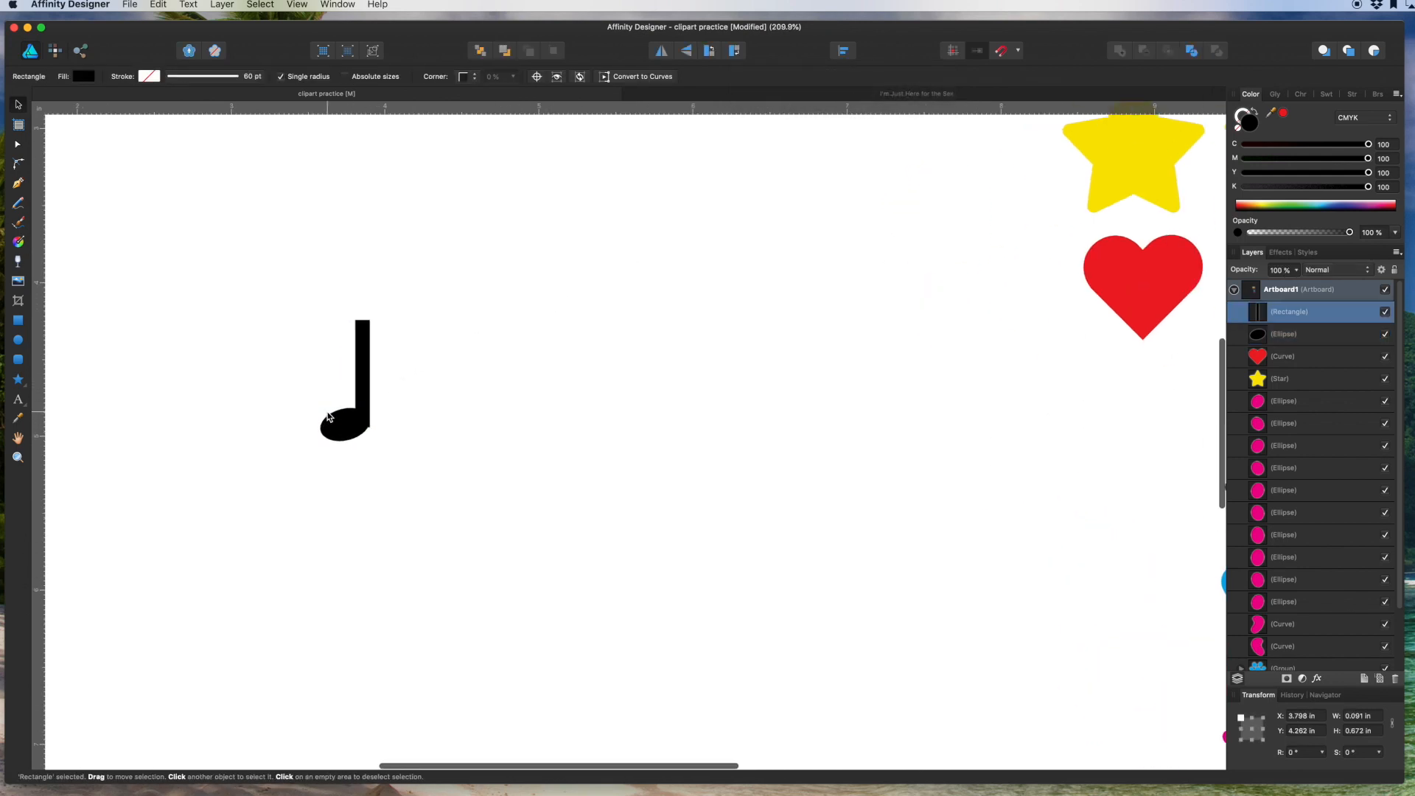
{"action": "left_click_drag", "start_coordinate": [401, 444], "coordinate": [401, 433]}
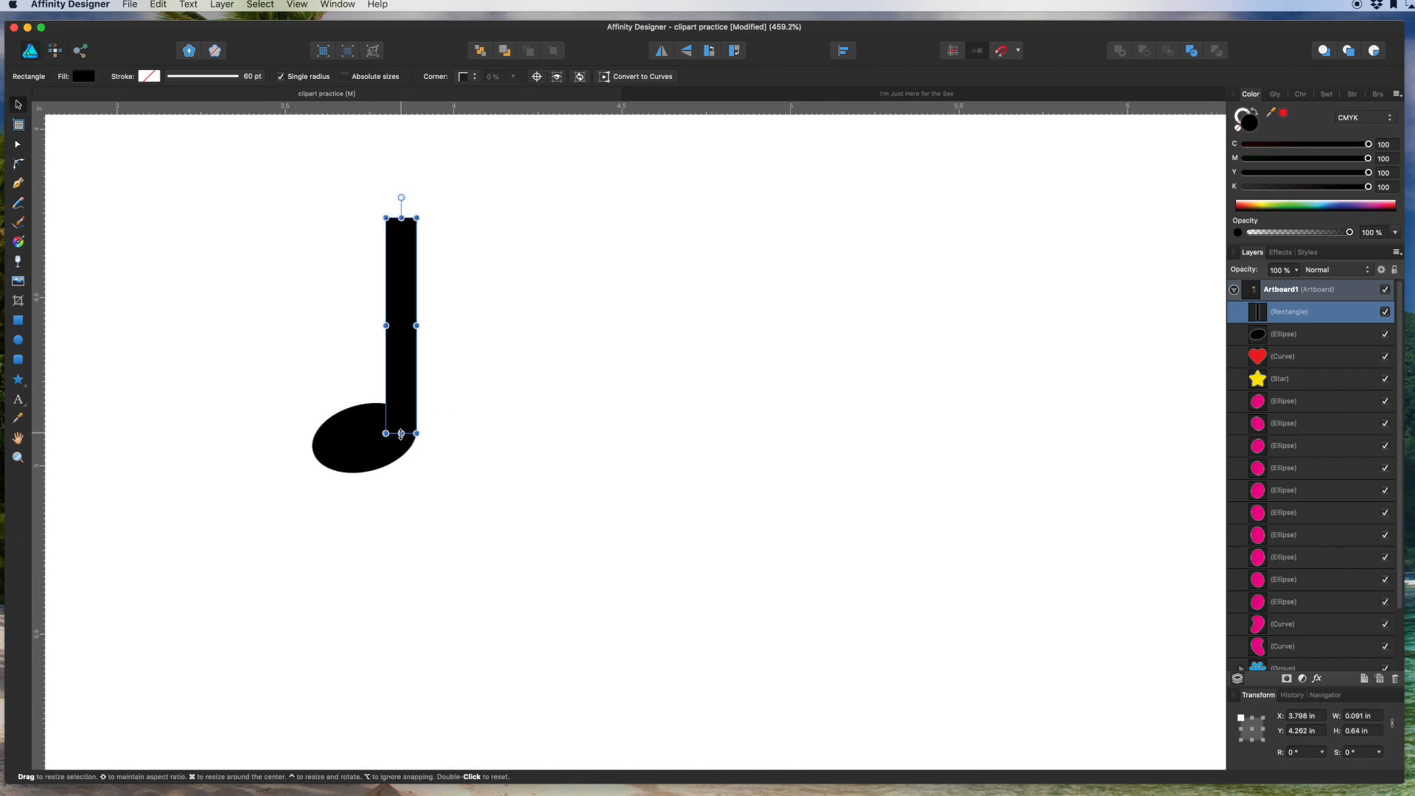
{"action": "left_click_drag", "start_coordinate": [386, 325], "coordinate": [392, 325]}
{"action": "left_click", "coordinate": [498, 351]}
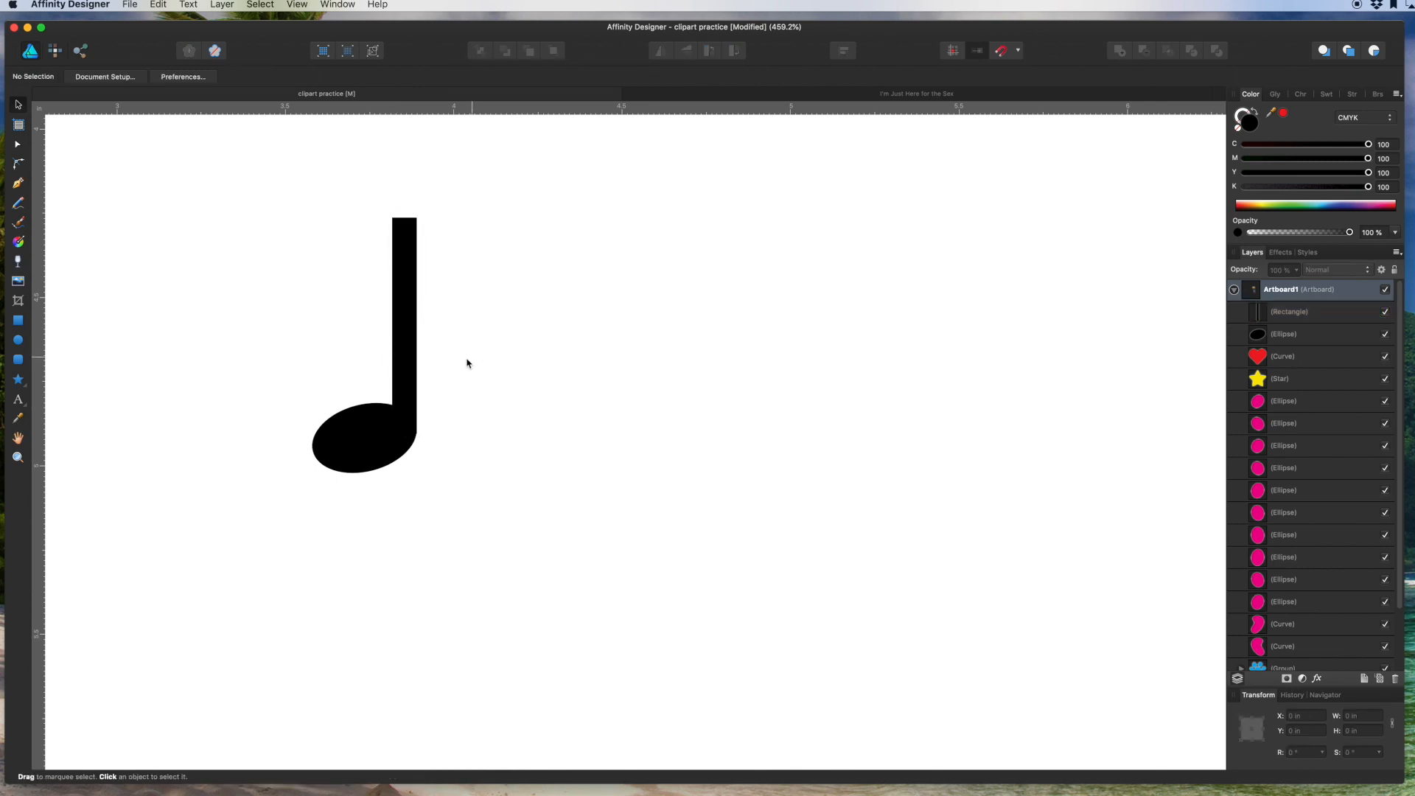
{"action": "left_click", "coordinate": [410, 386]}
{"action": "left_click_drag", "start_coordinate": [404, 433], "coordinate": [405, 430]}
{"action": "left_click", "coordinate": [467, 425]}
{"action": "scroll", "coordinate": [421, 394], "scroll_direction": "down", "scroll_amount": 10}
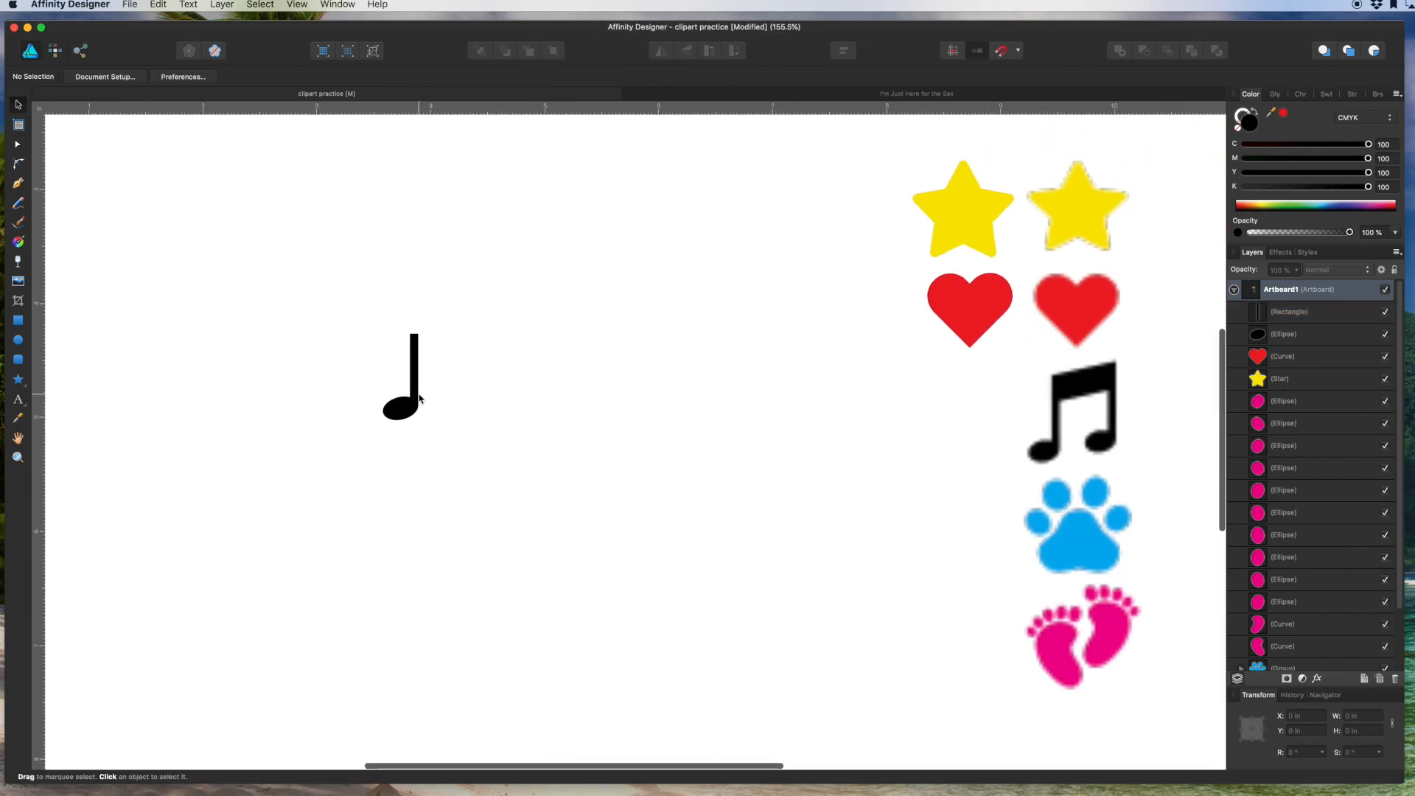
Duplicate the note head and stem together, placing the copy to the right and slightly higher than the original.
{"action": "scroll", "coordinate": [420, 398], "scroll_direction": "down", "scroll_amount": 1}
{"action": "left_click_drag", "start_coordinate": [365, 326], "coordinate": [469, 453]}
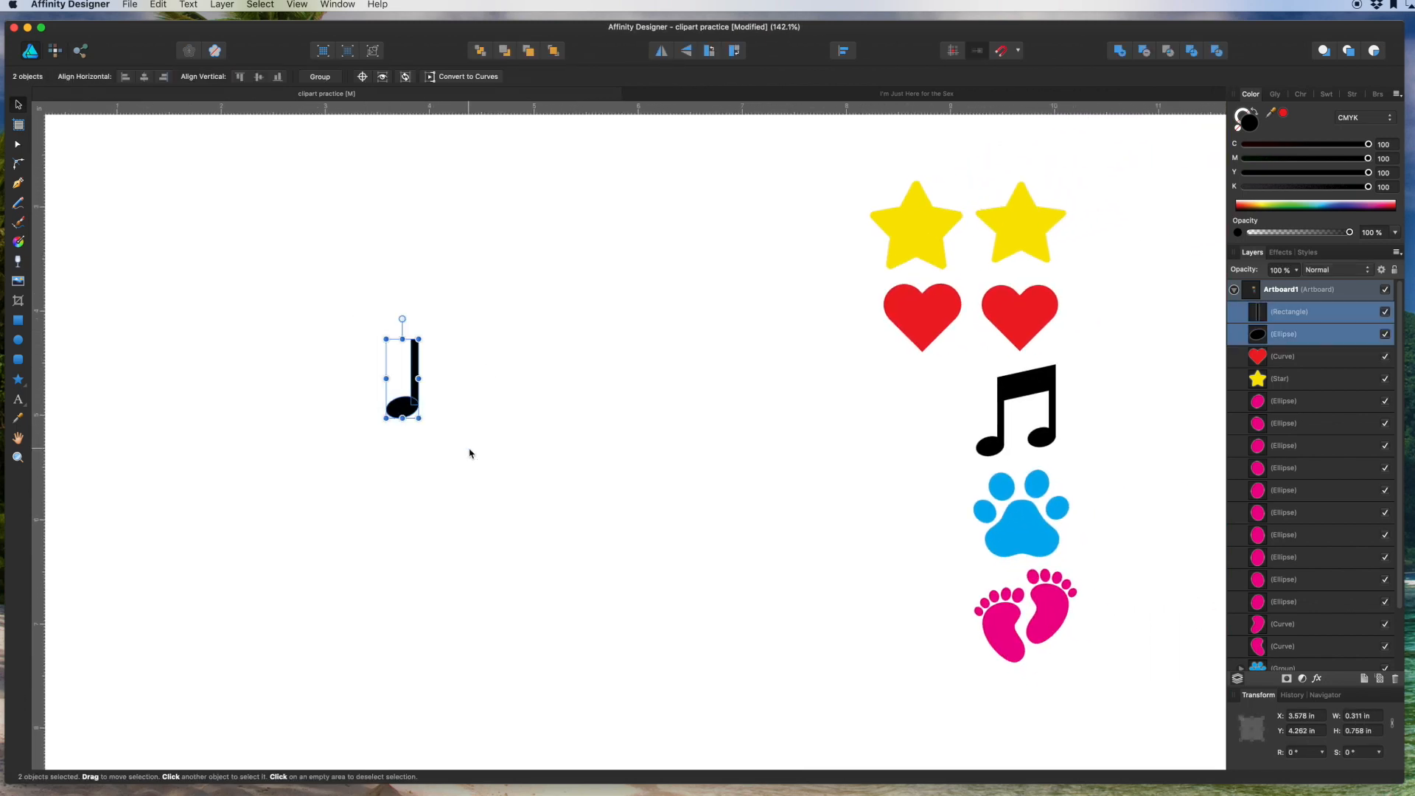
{"action": "left_click_drag", "start_coordinate": [404, 411], "coordinate": [458, 395]}
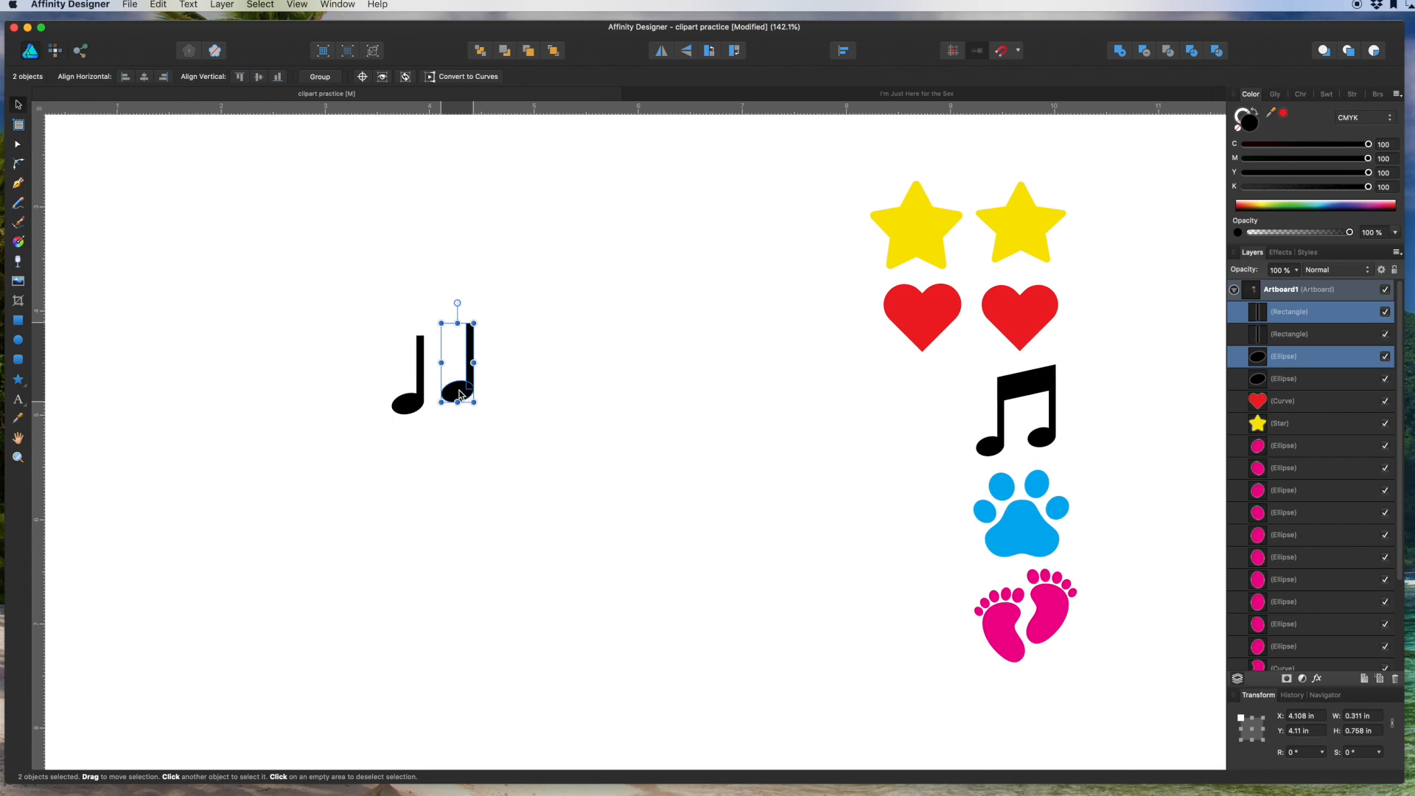
{"action": "left_click", "coordinate": [314, 307]}
Draw a black beam rectangle across both stems and fit it to their outer edges at about 0.55 by 0.28 in.
{"action": "left_click", "coordinate": [16, 320]}
{"action": "left_click_drag", "start_coordinate": [417, 306], "coordinate": [473, 351]}
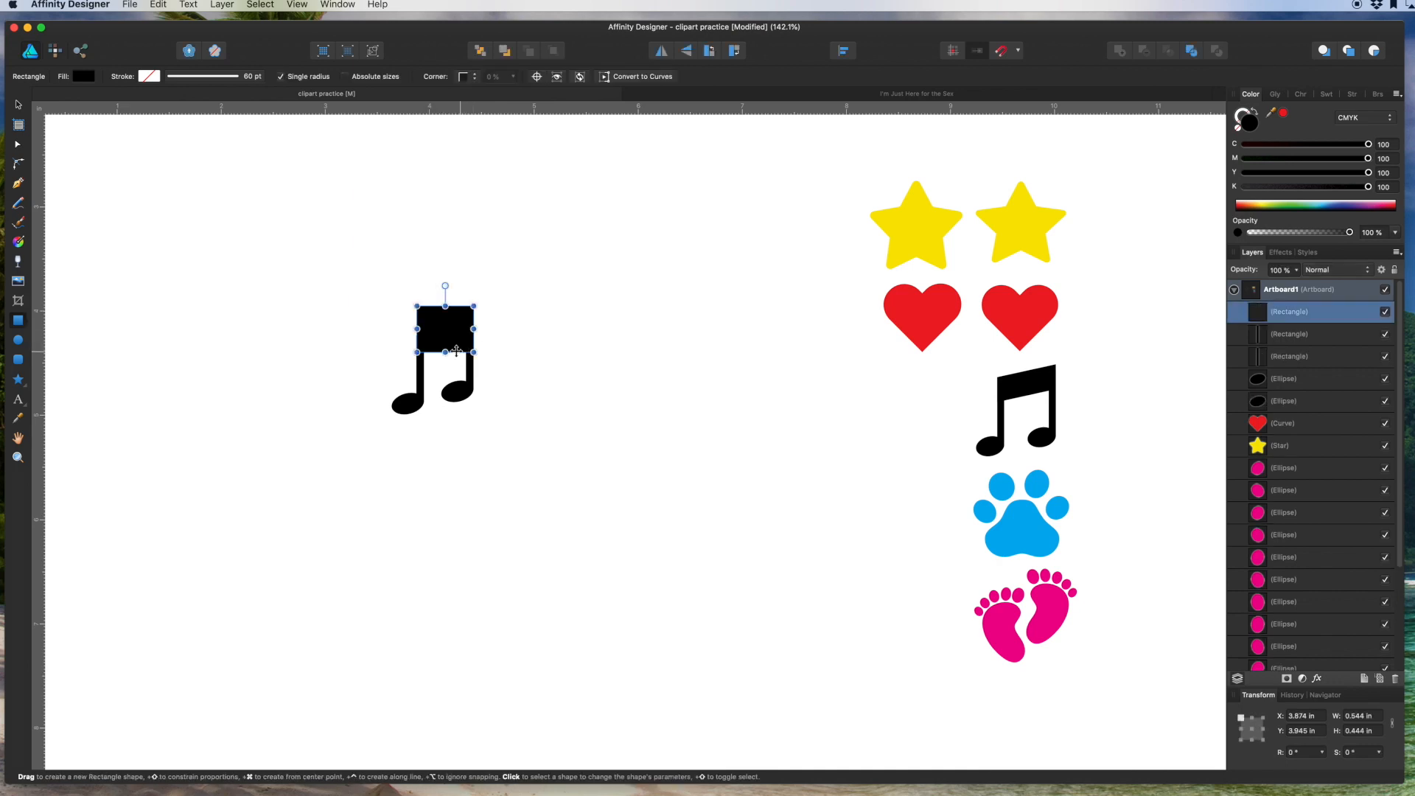
{"action": "scroll", "coordinate": [410, 351], "scroll_direction": "up", "scroll_amount": 5}
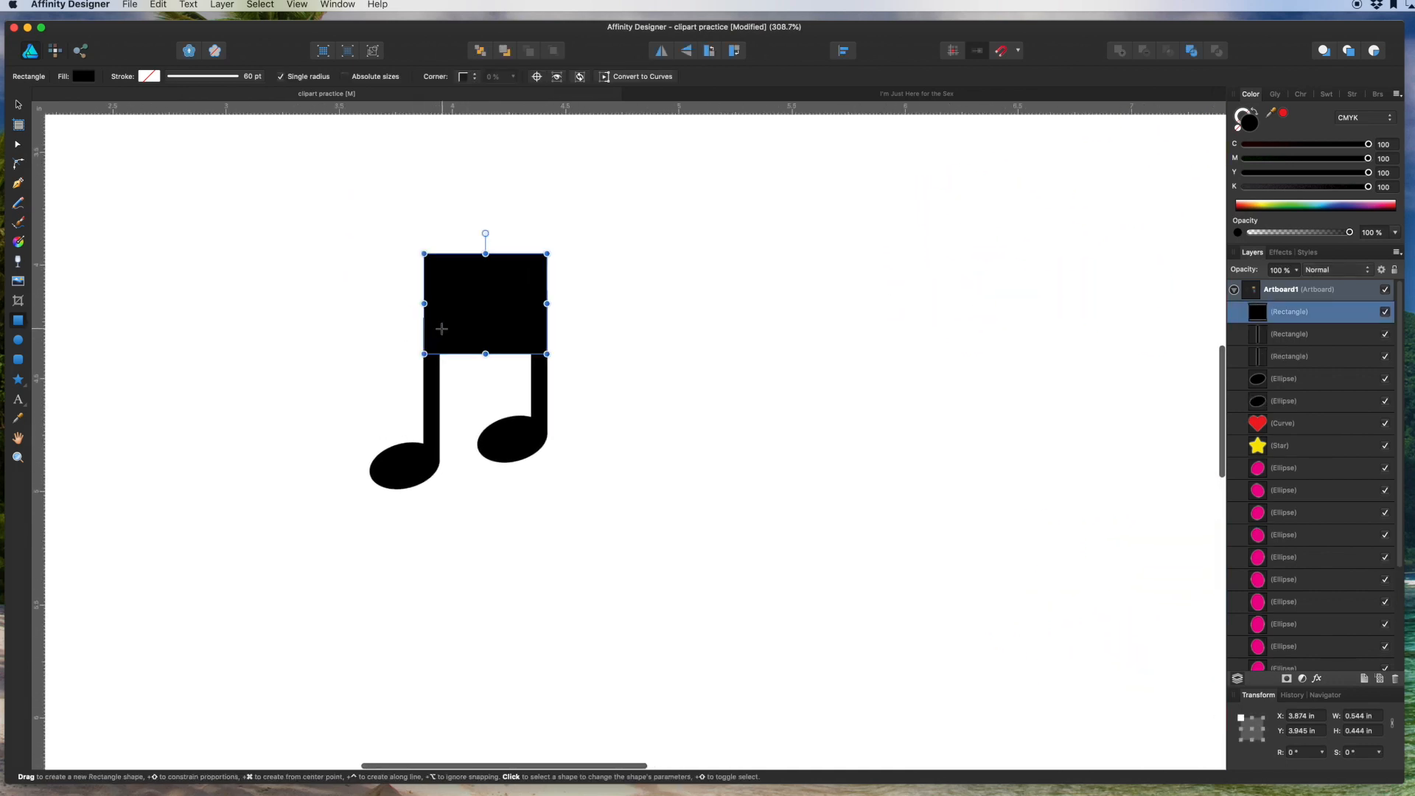
{"action": "scroll", "coordinate": [472, 307], "scroll_direction": "up", "scroll_amount": 6}
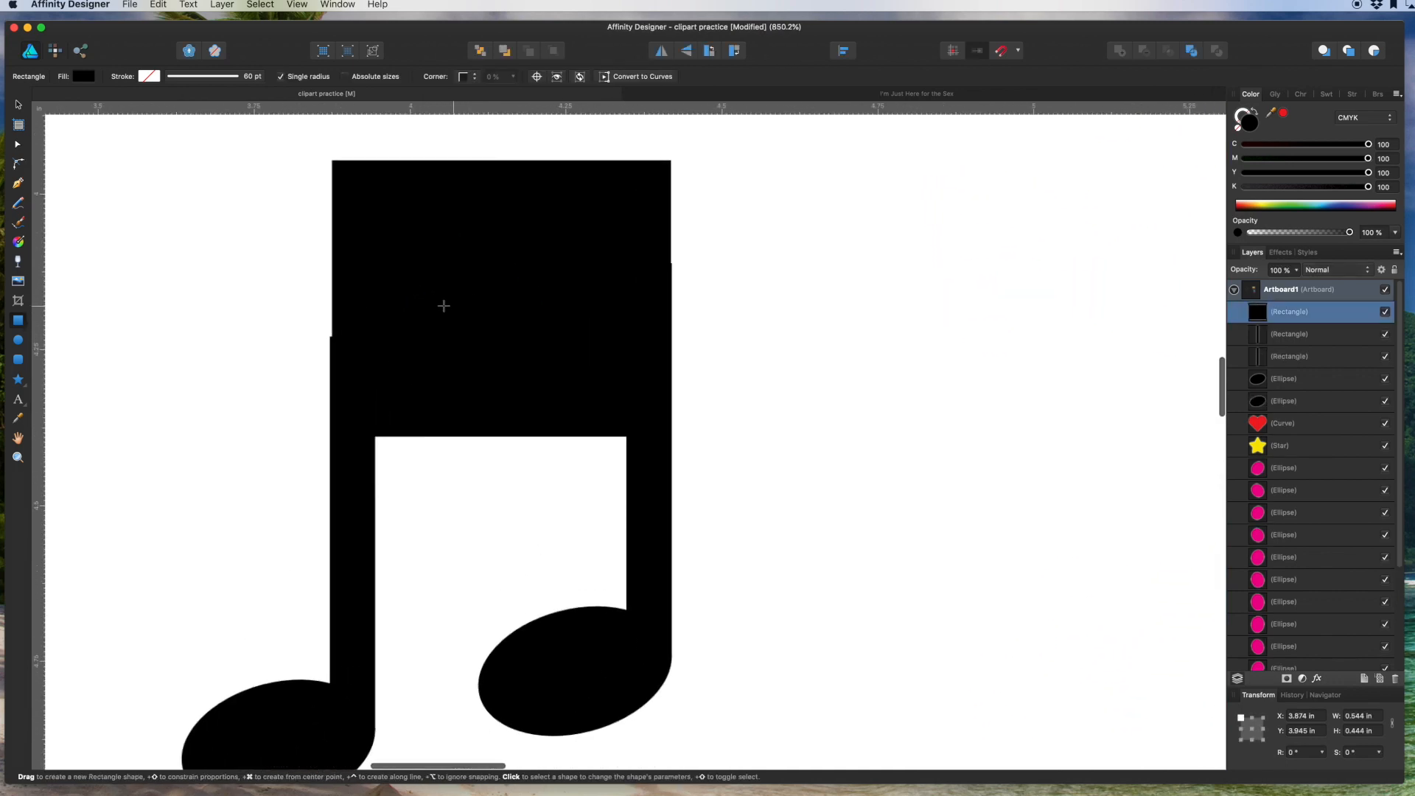
{"action": "left_click", "coordinate": [17, 107]}
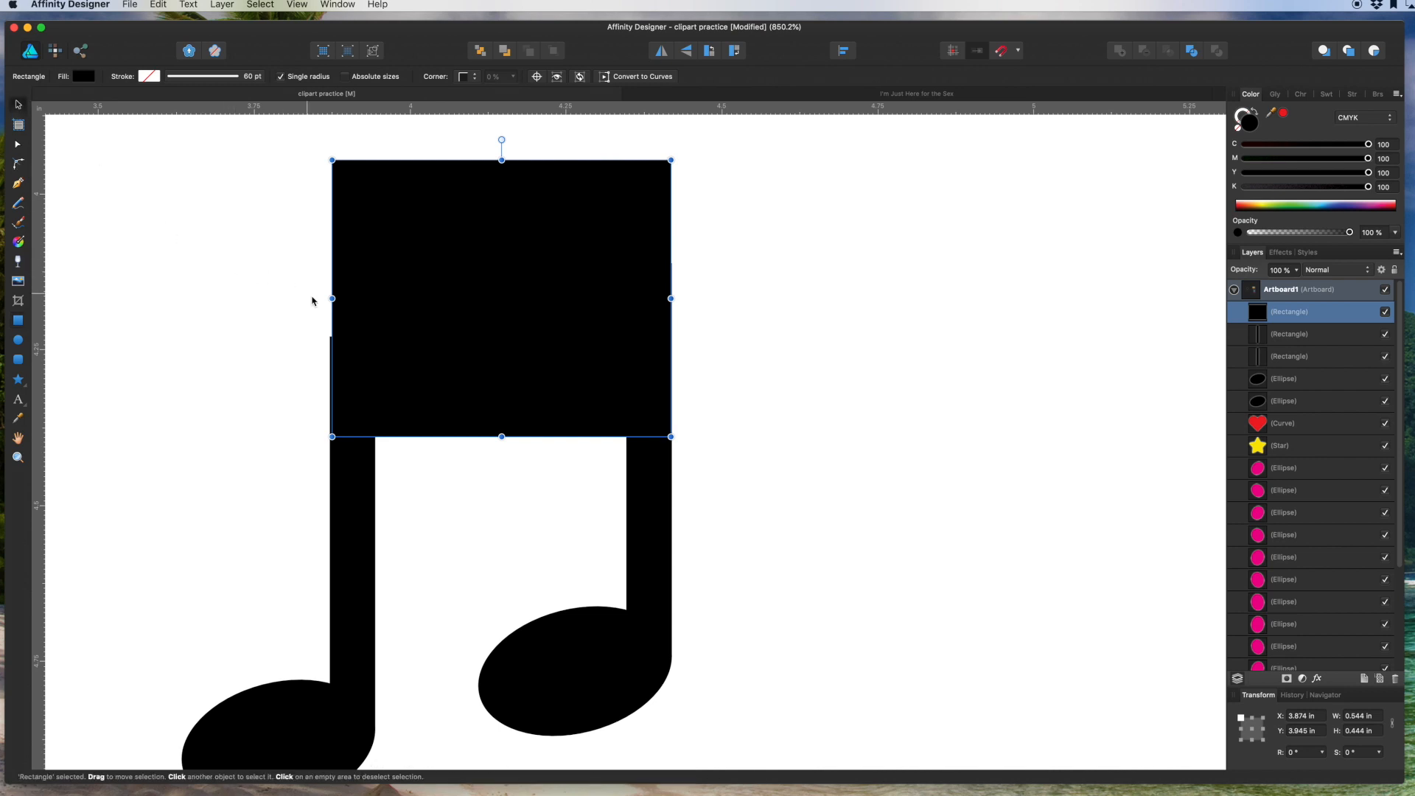
{"action": "left_click_drag", "start_coordinate": [332, 297], "coordinate": [330, 297]}
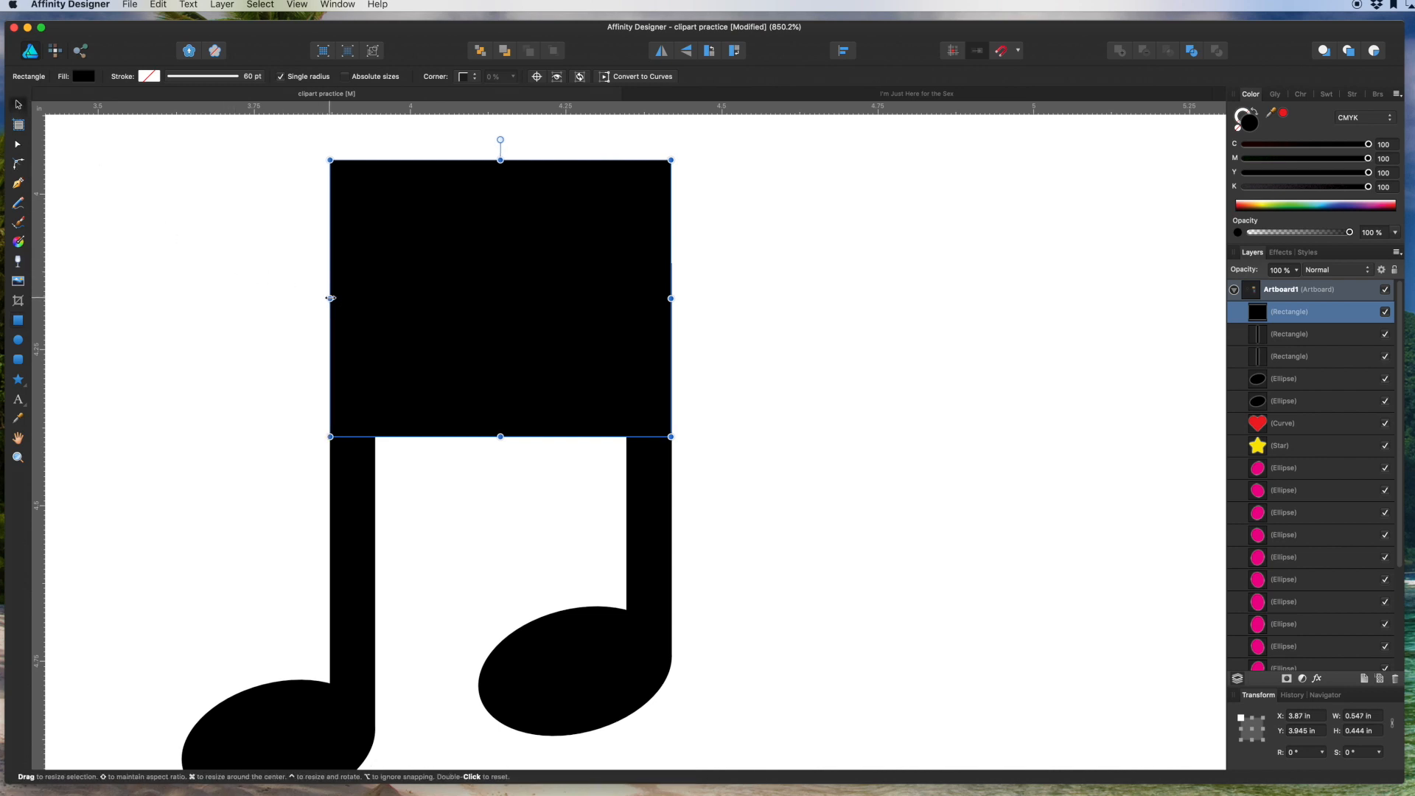
{"action": "left_click_drag", "start_coordinate": [670, 299], "coordinate": [672, 299]}
{"action": "left_click_drag", "start_coordinate": [500, 160], "coordinate": [496, 261]}
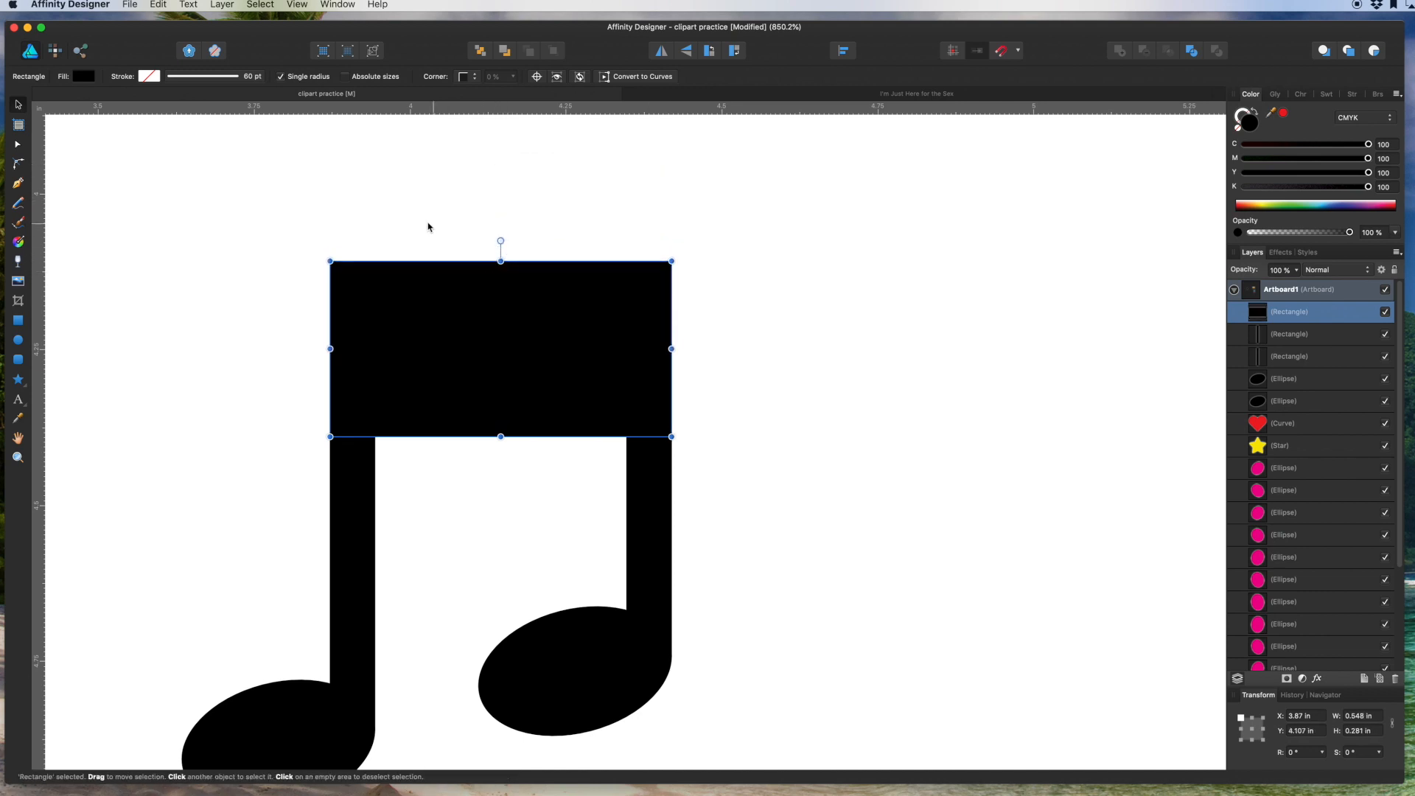
Convert the beam rectangle to curves and slant it by lowering its two left corner nodes.
{"action": "left_click", "coordinate": [221, 5]}
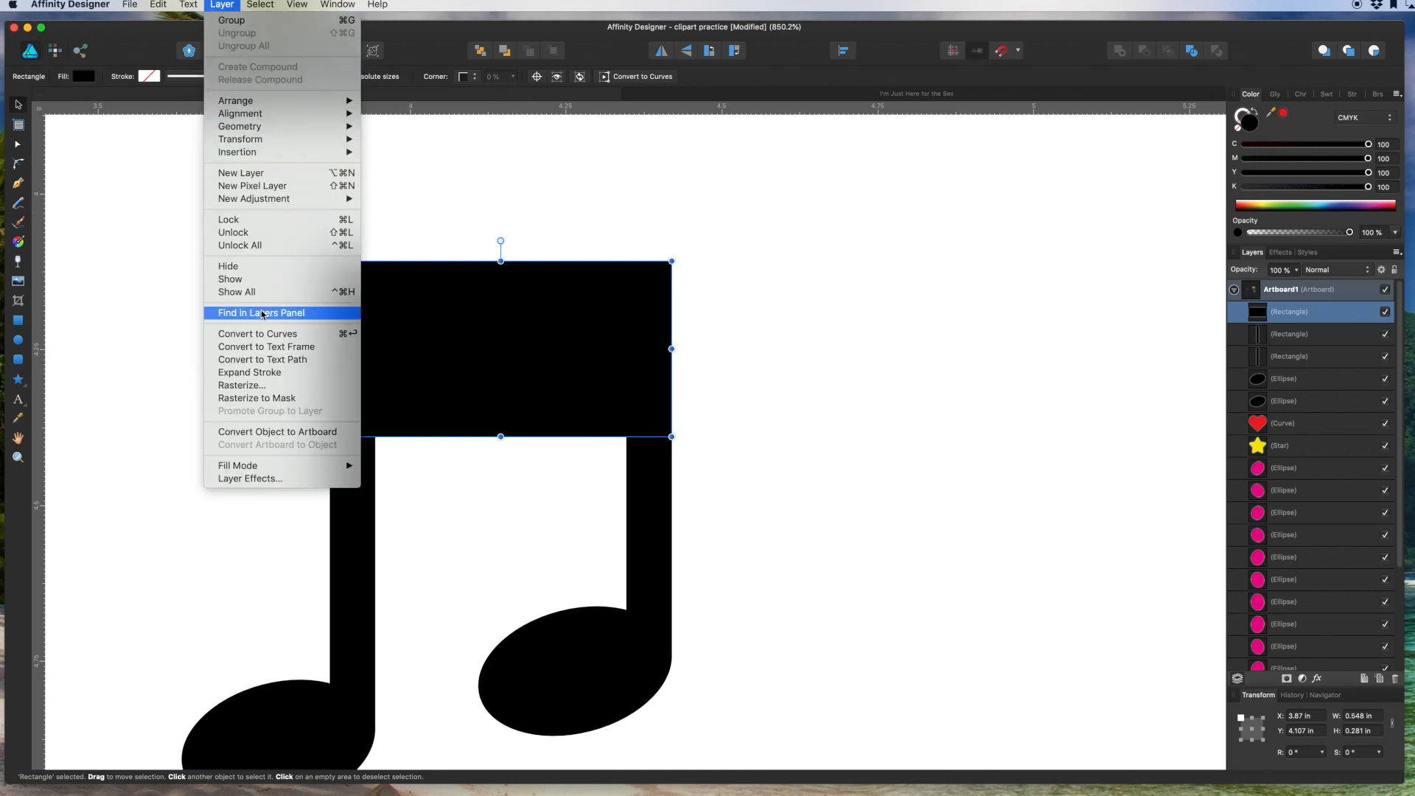
{"action": "left_click", "coordinate": [259, 335]}
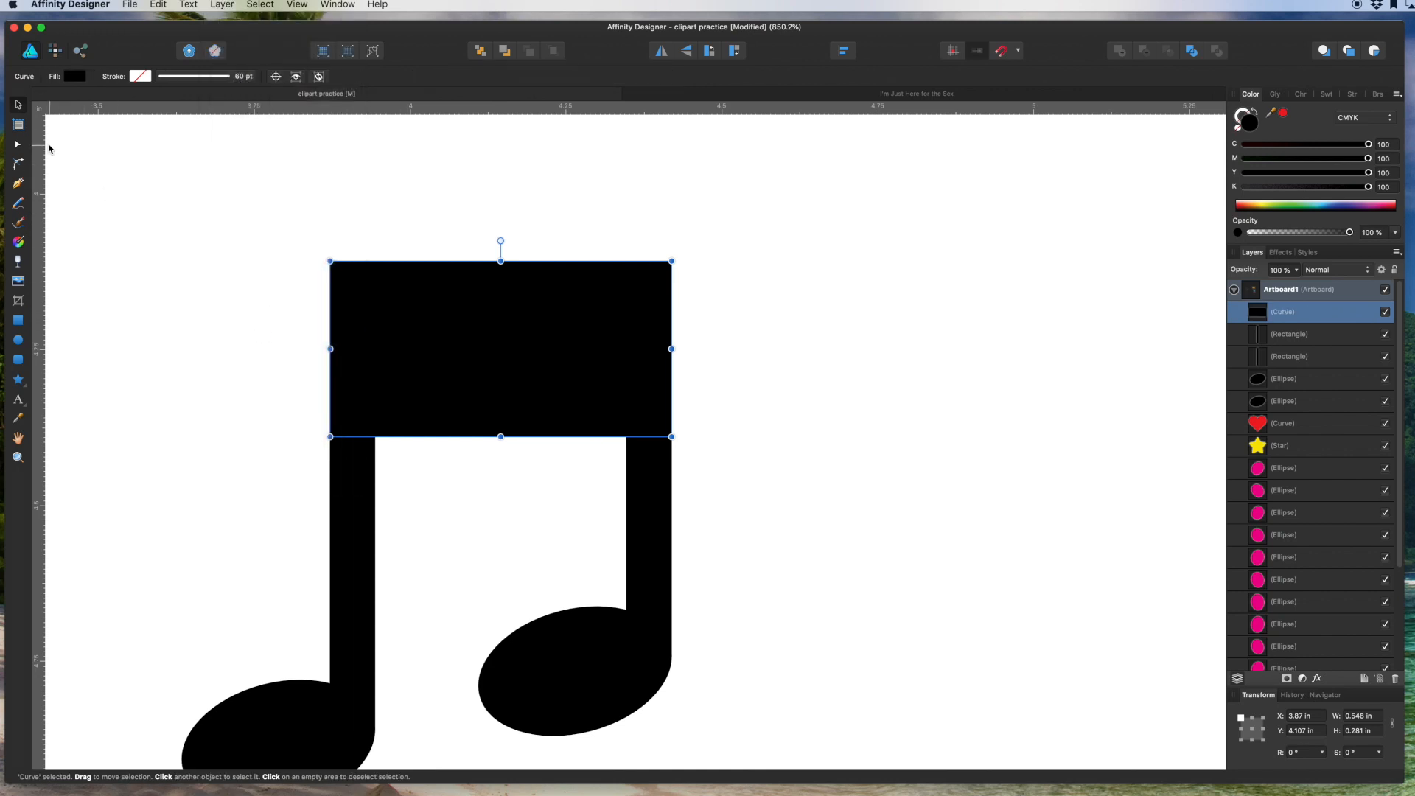
{"action": "left_click", "coordinate": [18, 144]}
{"action": "left_click", "coordinate": [178, 190]}
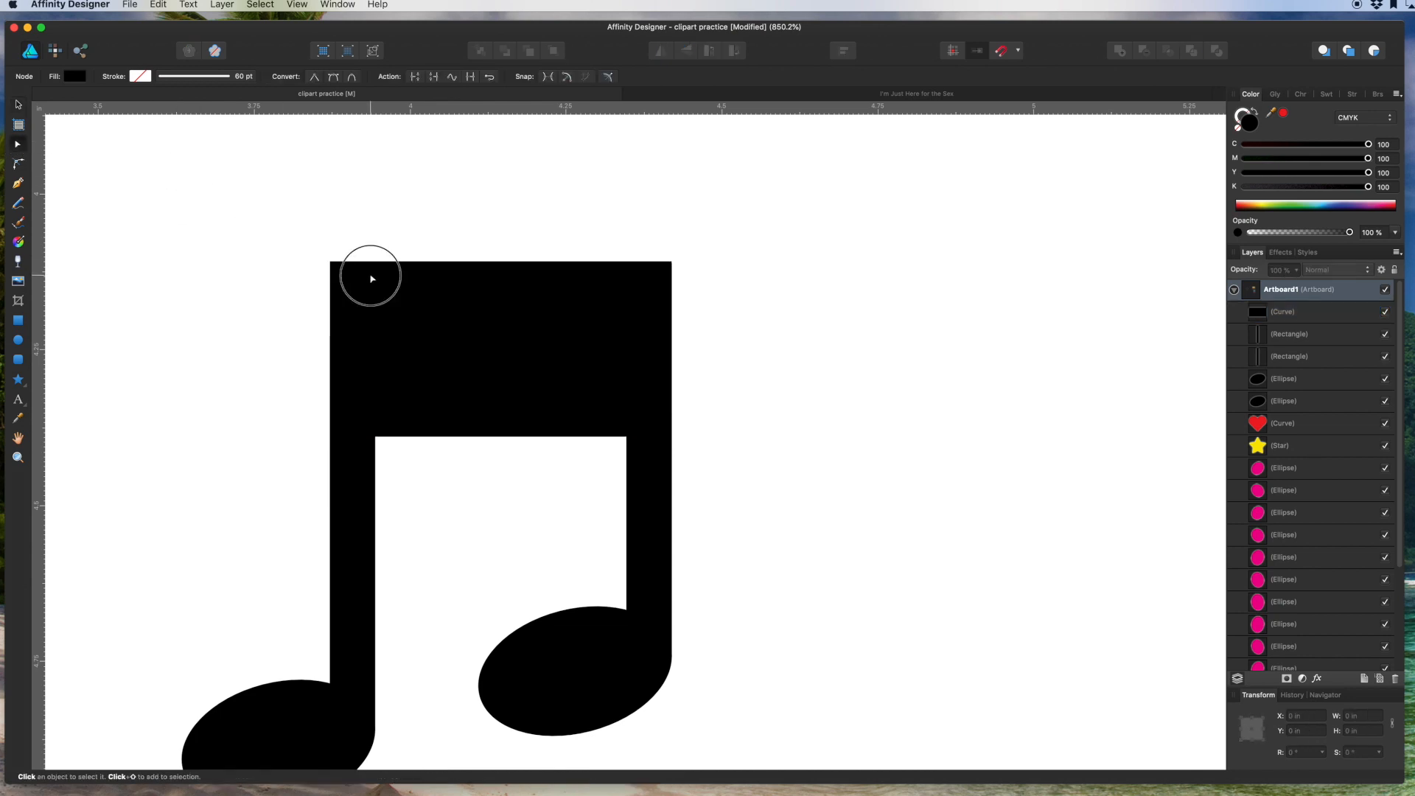
{"action": "left_click", "coordinate": [373, 278]}
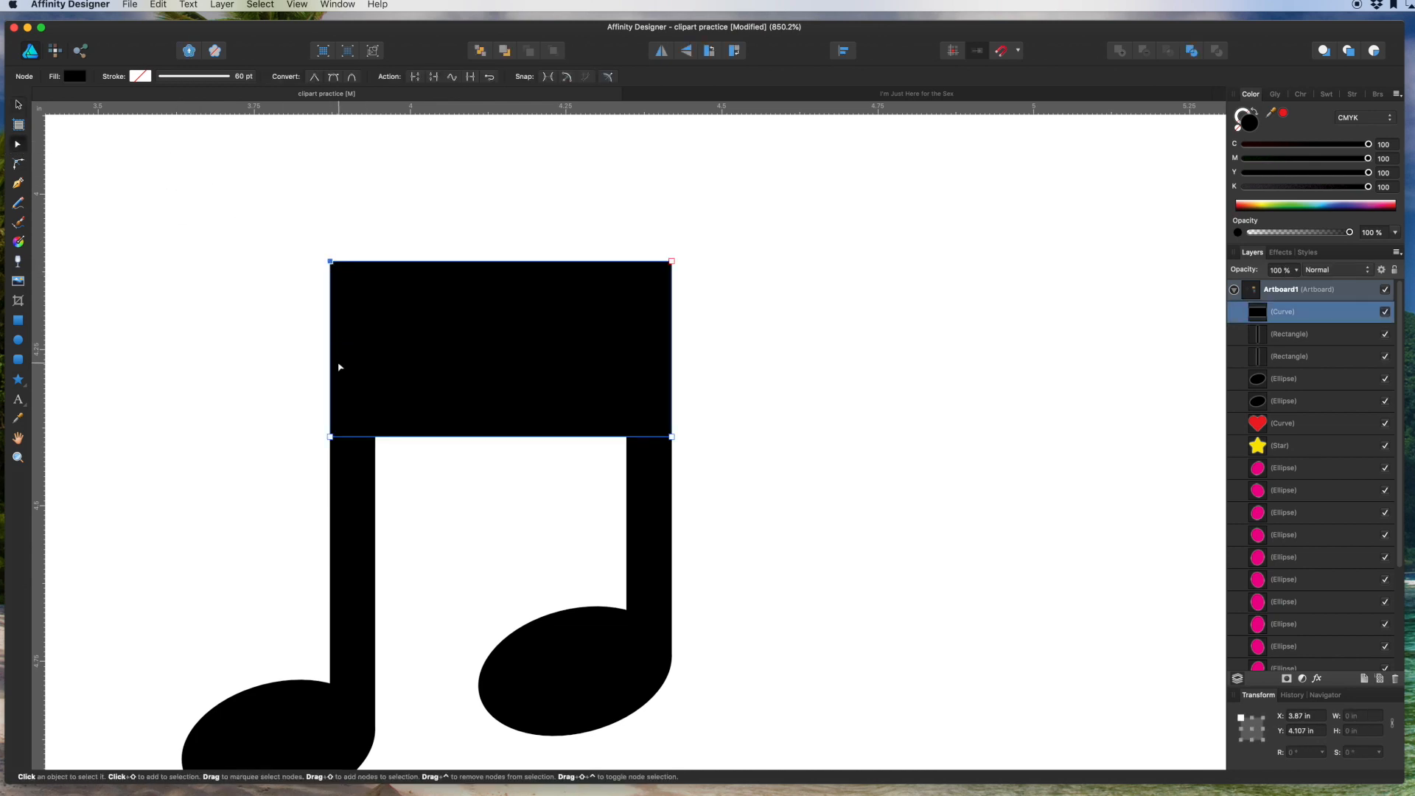
{"action": "left_click", "coordinate": [330, 437]}
{"action": "left_click_drag", "start_coordinate": [330, 437], "coordinate": [330, 482]}
{"action": "left_click", "coordinate": [672, 260]}
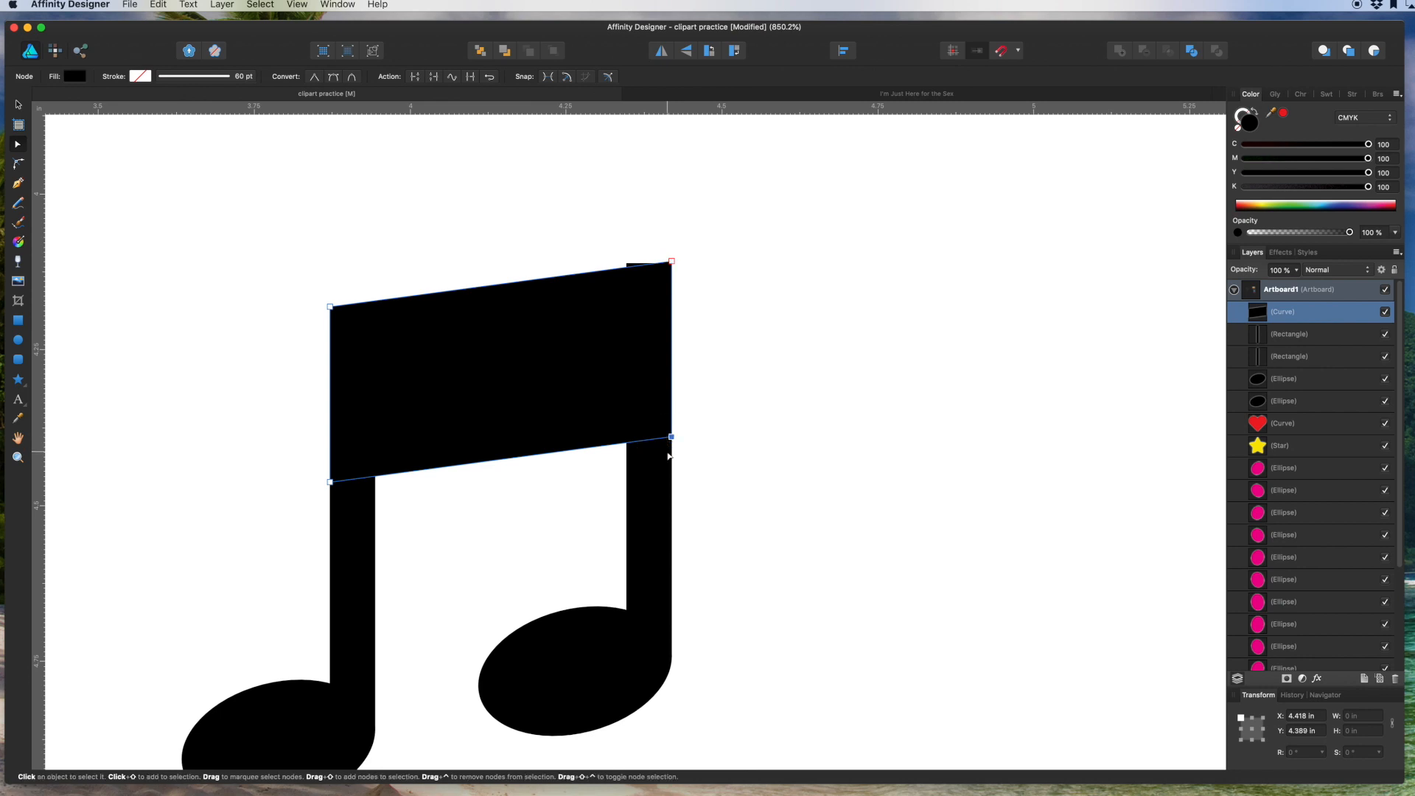
Shorten the right stem from the top to about 0.61 in so it sits beneath the slanted beam.
{"action": "scroll", "coordinate": [663, 461], "scroll_direction": "down", "scroll_amount": 3}
{"action": "scroll", "coordinate": [663, 460], "scroll_direction": "up", "scroll_amount": 3}
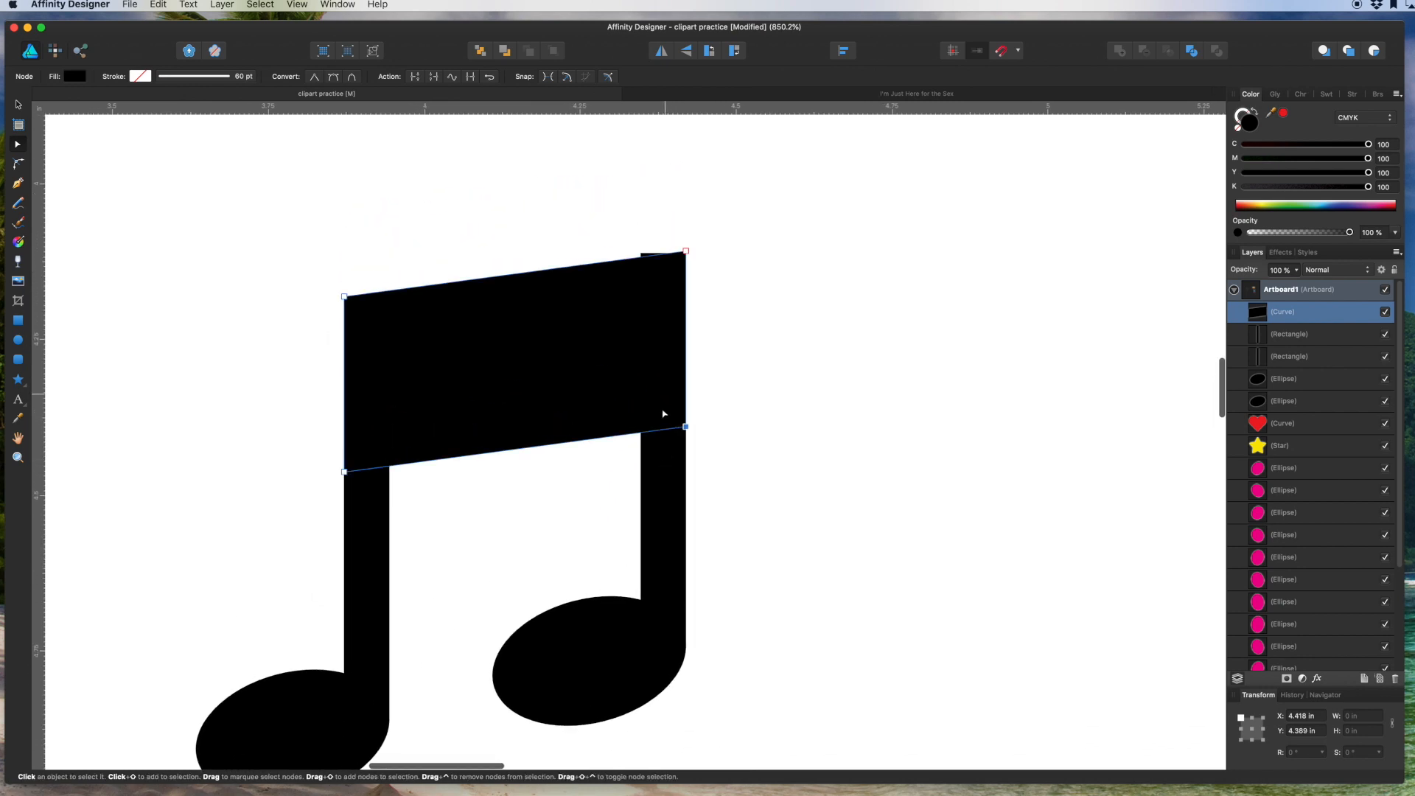
{"action": "left_click", "coordinate": [658, 518]}
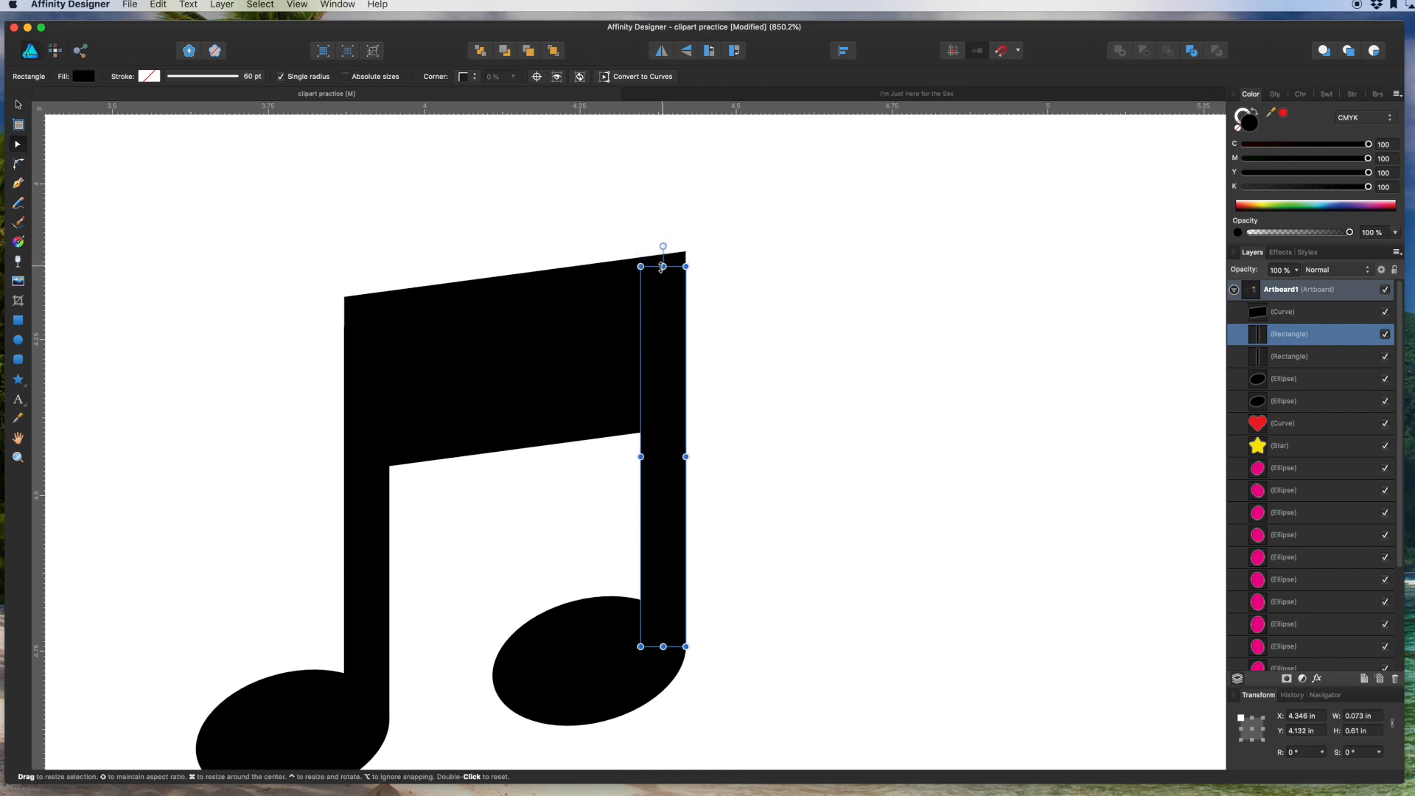
{"action": "left_click", "coordinate": [745, 306]}
Reduce the beam's height slightly by raising its lower edge, then deselect it.
{"action": "scroll", "coordinate": [743, 306], "scroll_direction": "down", "scroll_amount": 10}
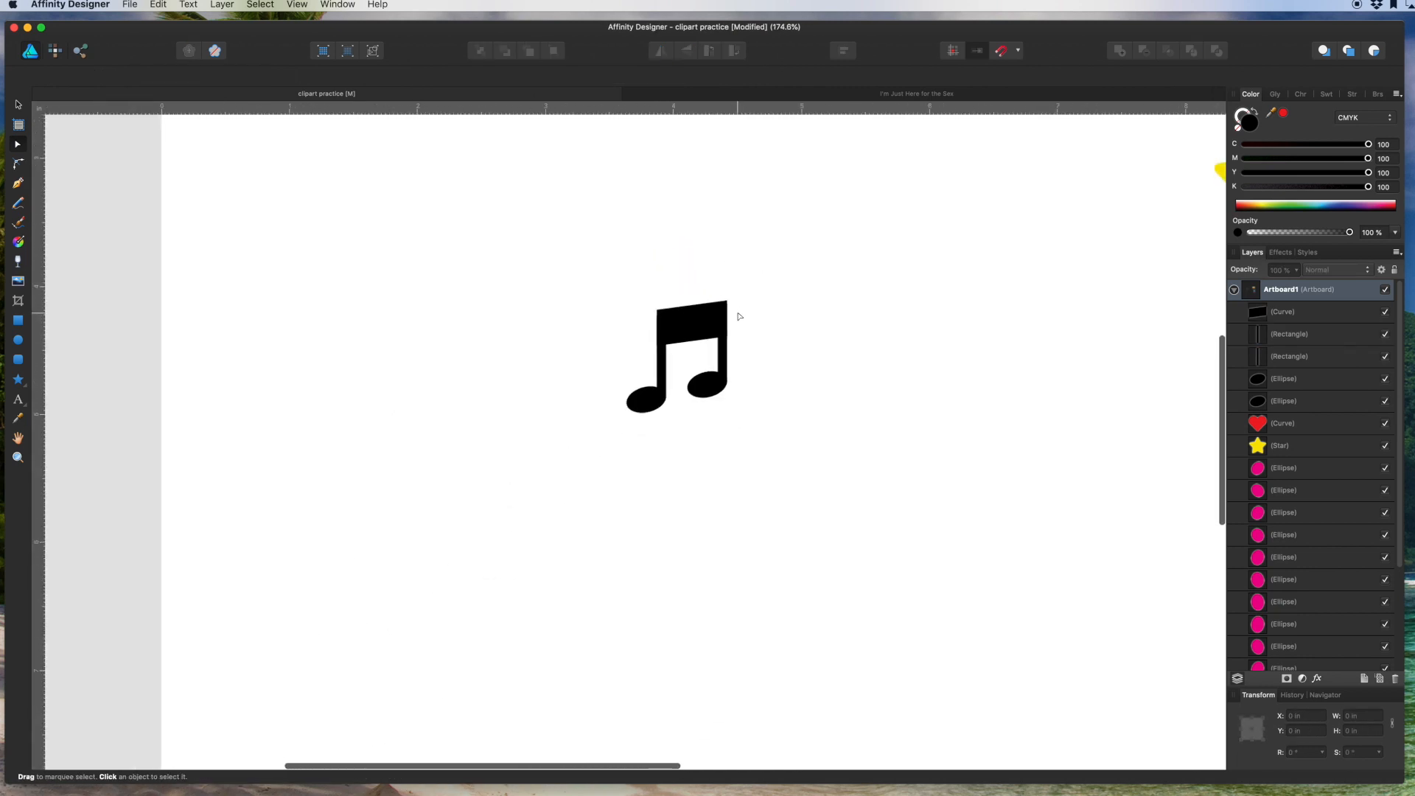
{"action": "scroll", "coordinate": [740, 317], "scroll_direction": "right", "scroll_amount": 2}
{"action": "scroll", "coordinate": [740, 317], "scroll_direction": "left", "scroll_amount": 3}
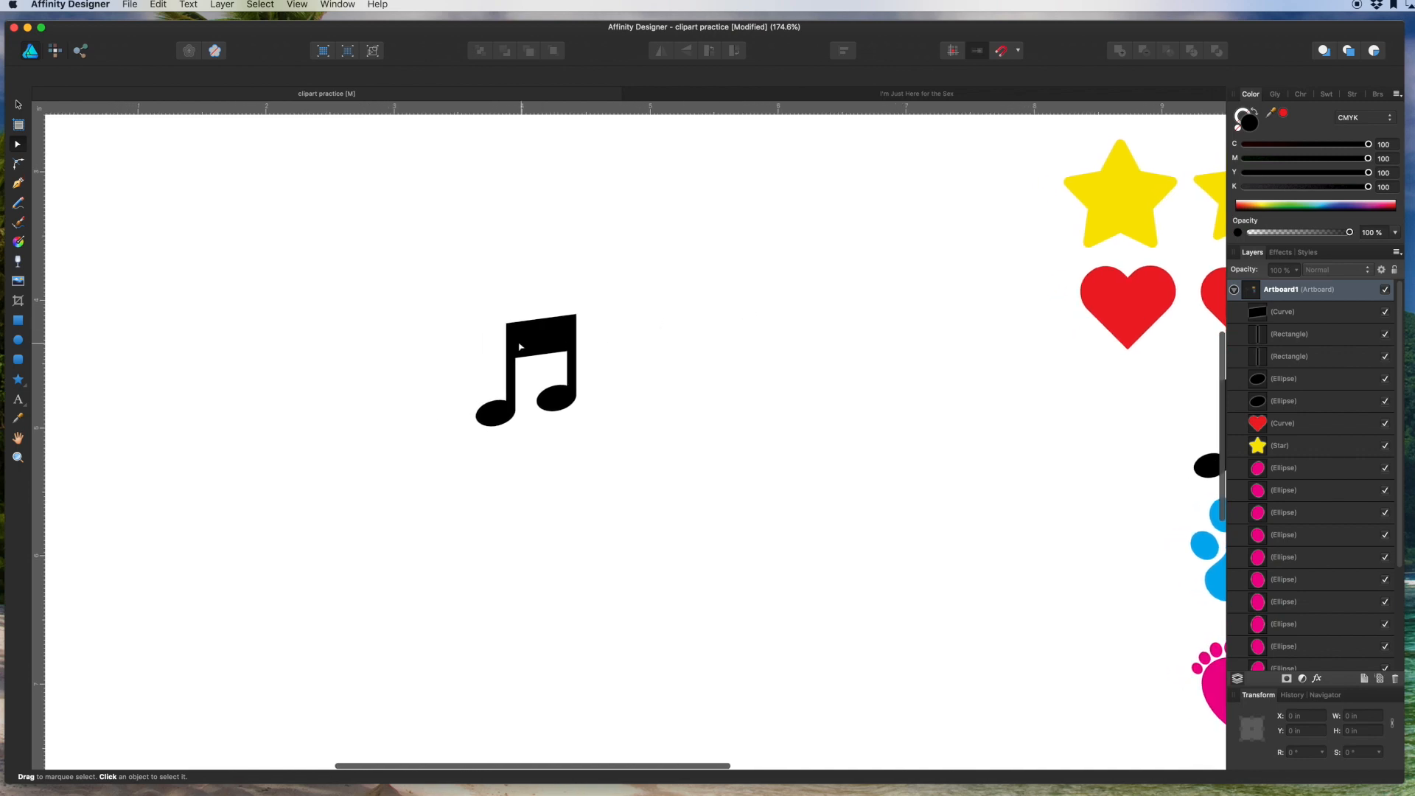
{"action": "left_click", "coordinate": [20, 105]}
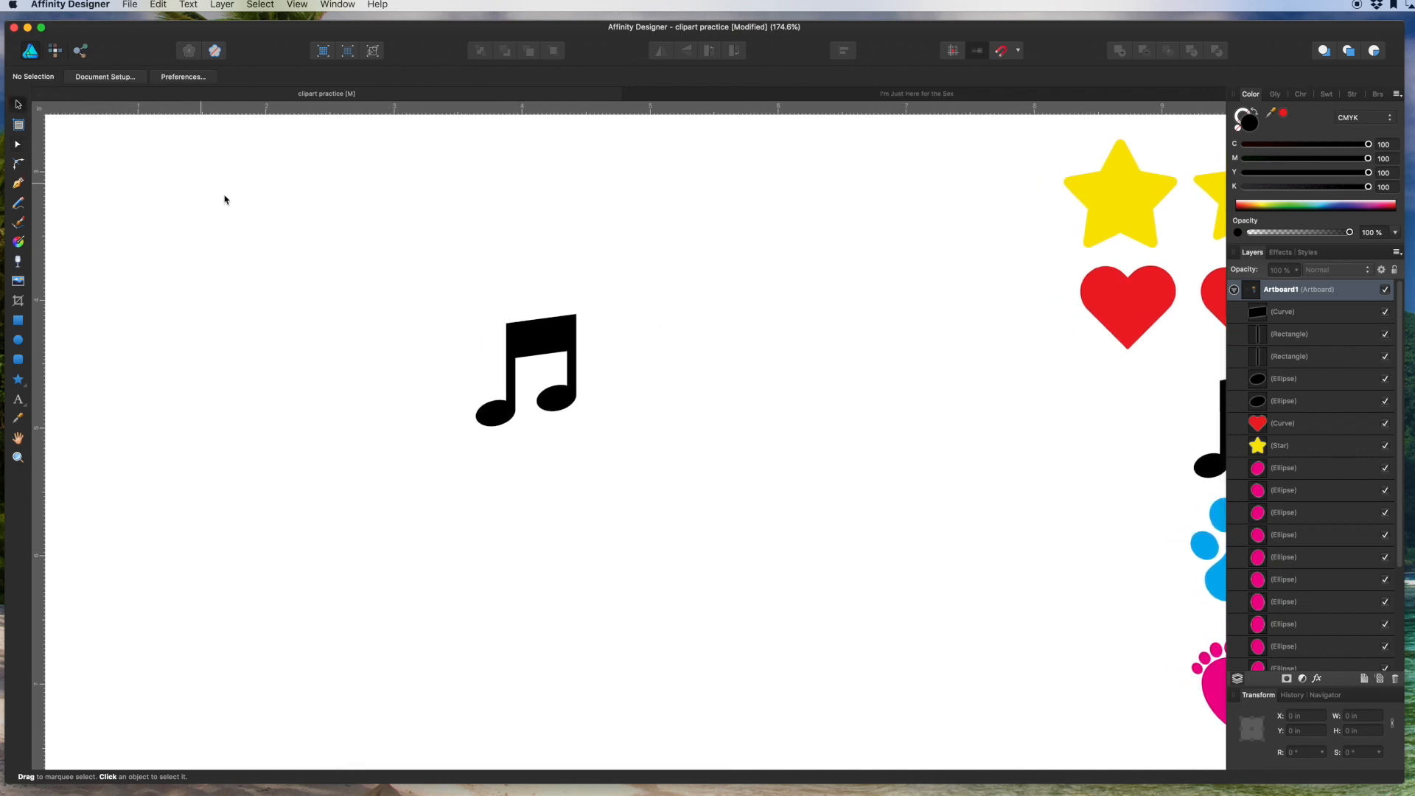
{"action": "left_click", "coordinate": [535, 343]}
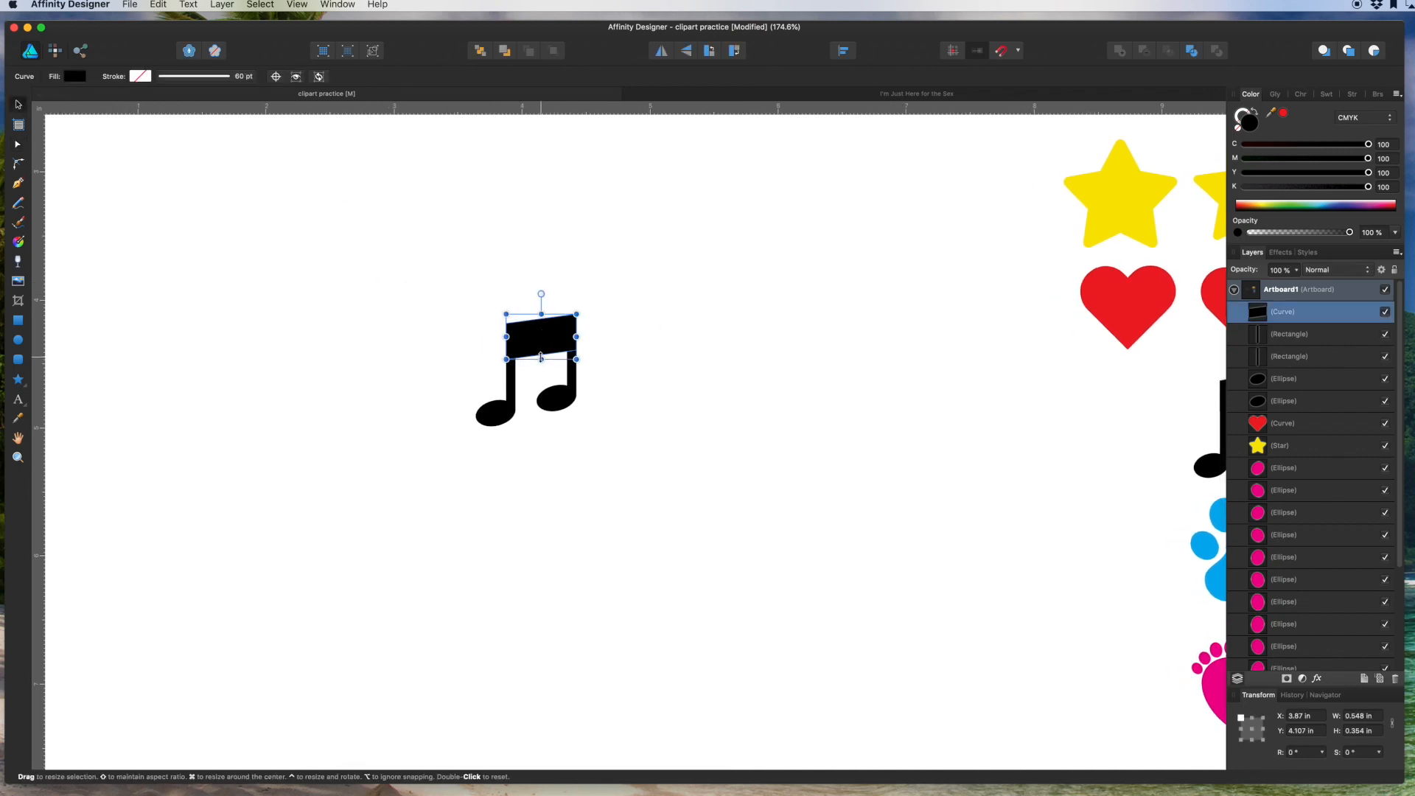
{"action": "left_click_drag", "start_coordinate": [541, 358], "coordinate": [542, 354]}
{"action": "left_click", "coordinate": [655, 366]}
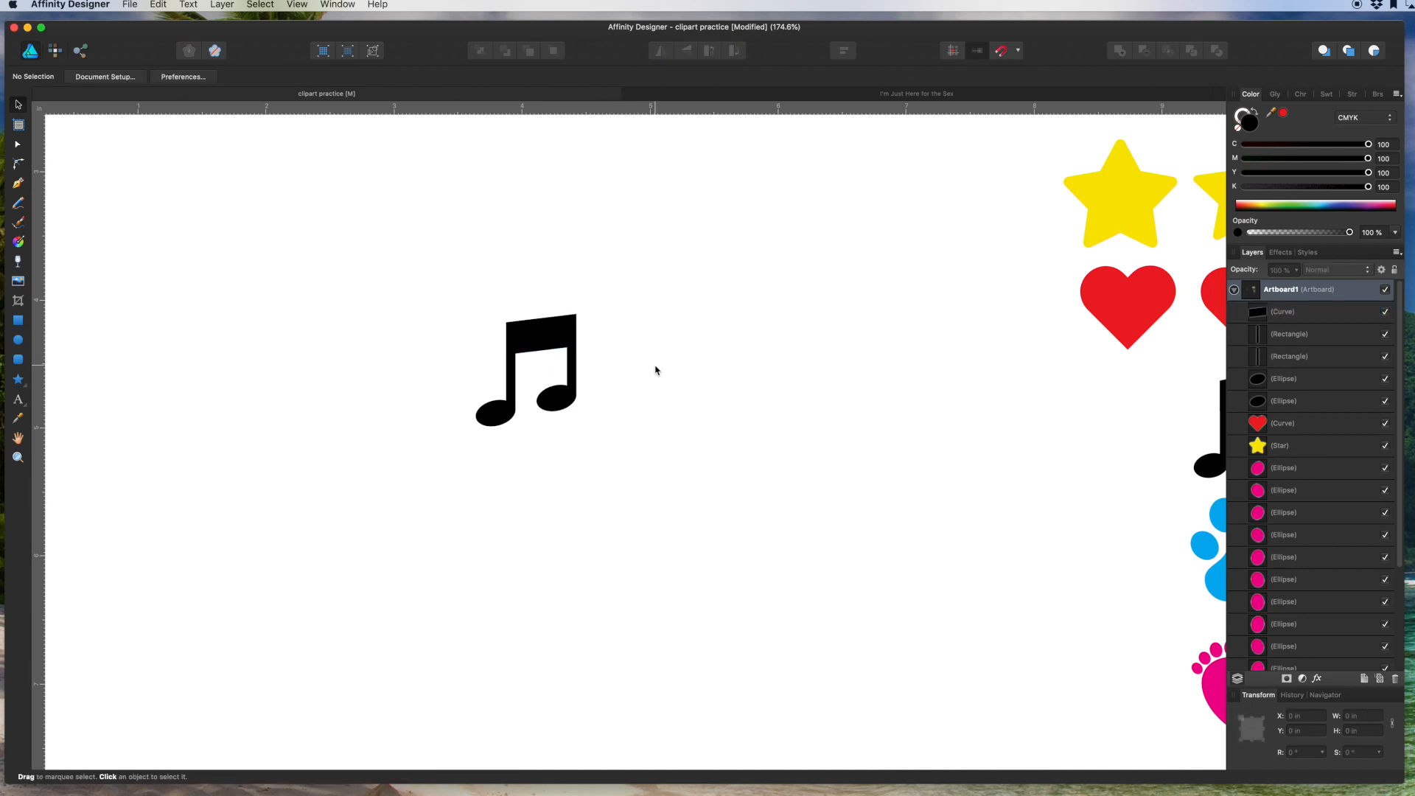
Select all five pieces of the new music note and move them just left of the sample note.
{"action": "scroll", "coordinate": [656, 366], "scroll_direction": "right", "scroll_amount": 3}
{"action": "scroll", "coordinate": [656, 370], "scroll_direction": "right", "scroll_amount": 3}
{"action": "left_click_drag", "start_coordinate": [256, 272], "coordinate": [417, 436]}
{"action": "left_click_drag", "start_coordinate": [380, 391], "coordinate": [972, 447]}
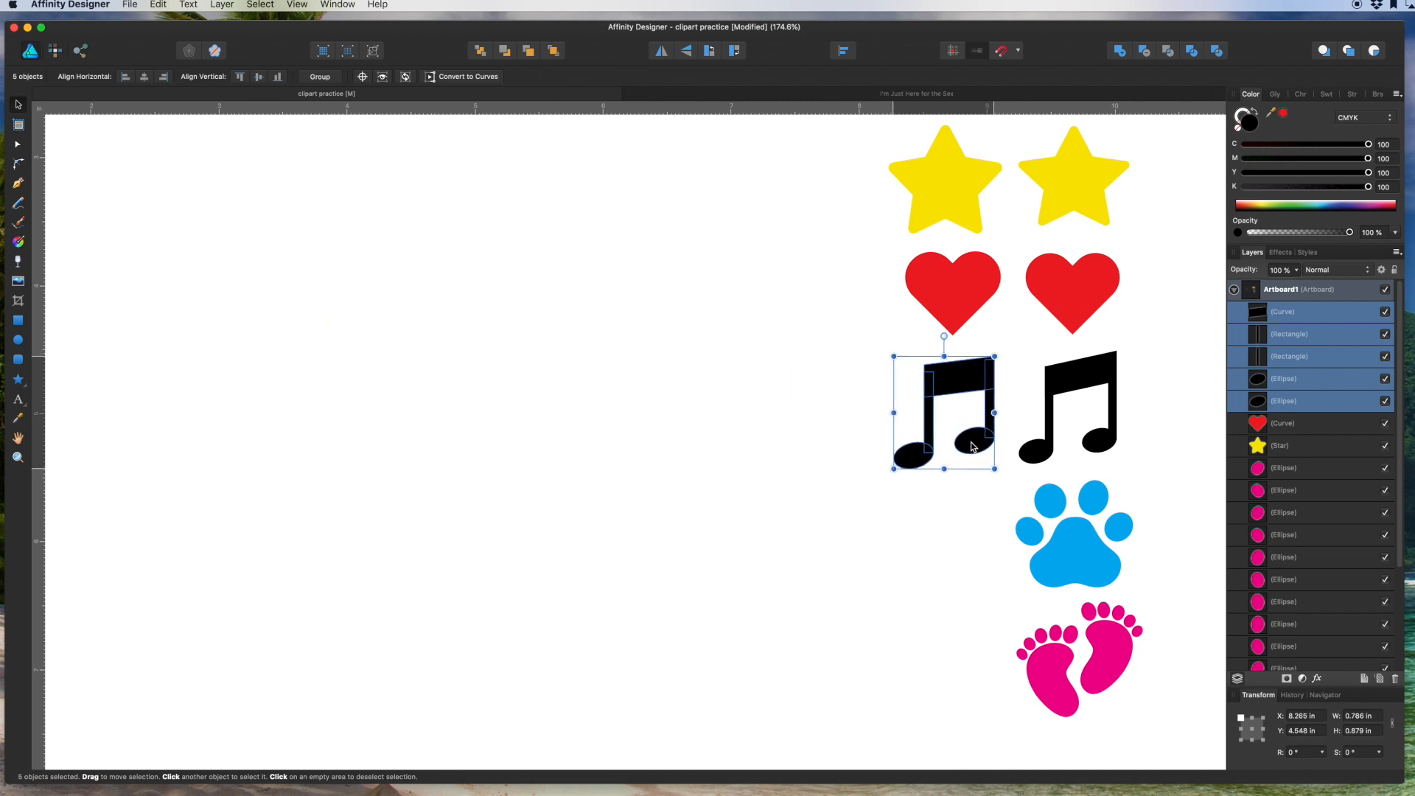
Draw a black ellipse about 0.5 by 0.45 in on the blank artboard area for the paw pad.
{"action": "scroll", "coordinate": [751, 445], "scroll_direction": "down", "scroll_amount": 2}
{"action": "scroll", "coordinate": [752, 445], "scroll_direction": "up", "scroll_amount": 2}
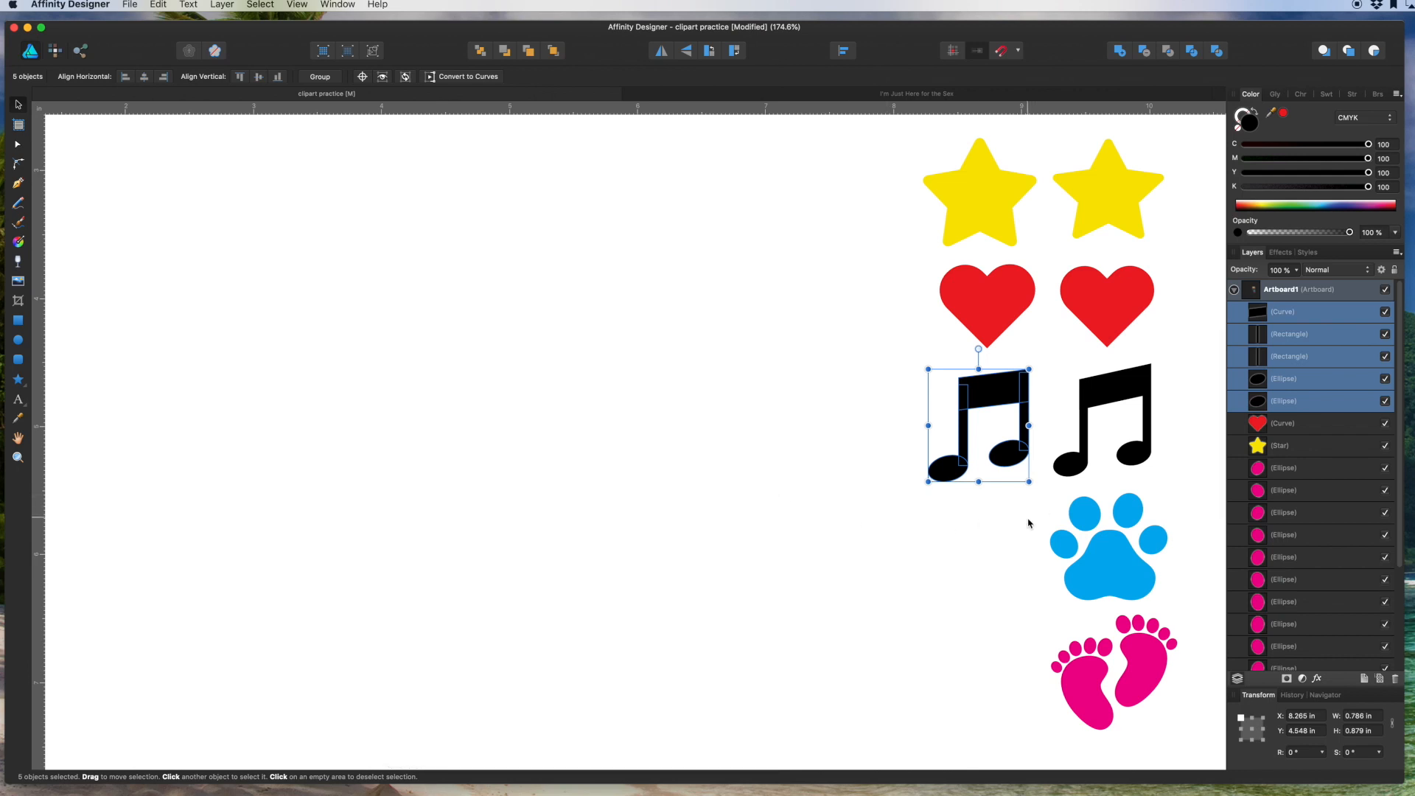
{"action": "scroll", "coordinate": [499, 435], "scroll_direction": "left", "scroll_amount": 3}
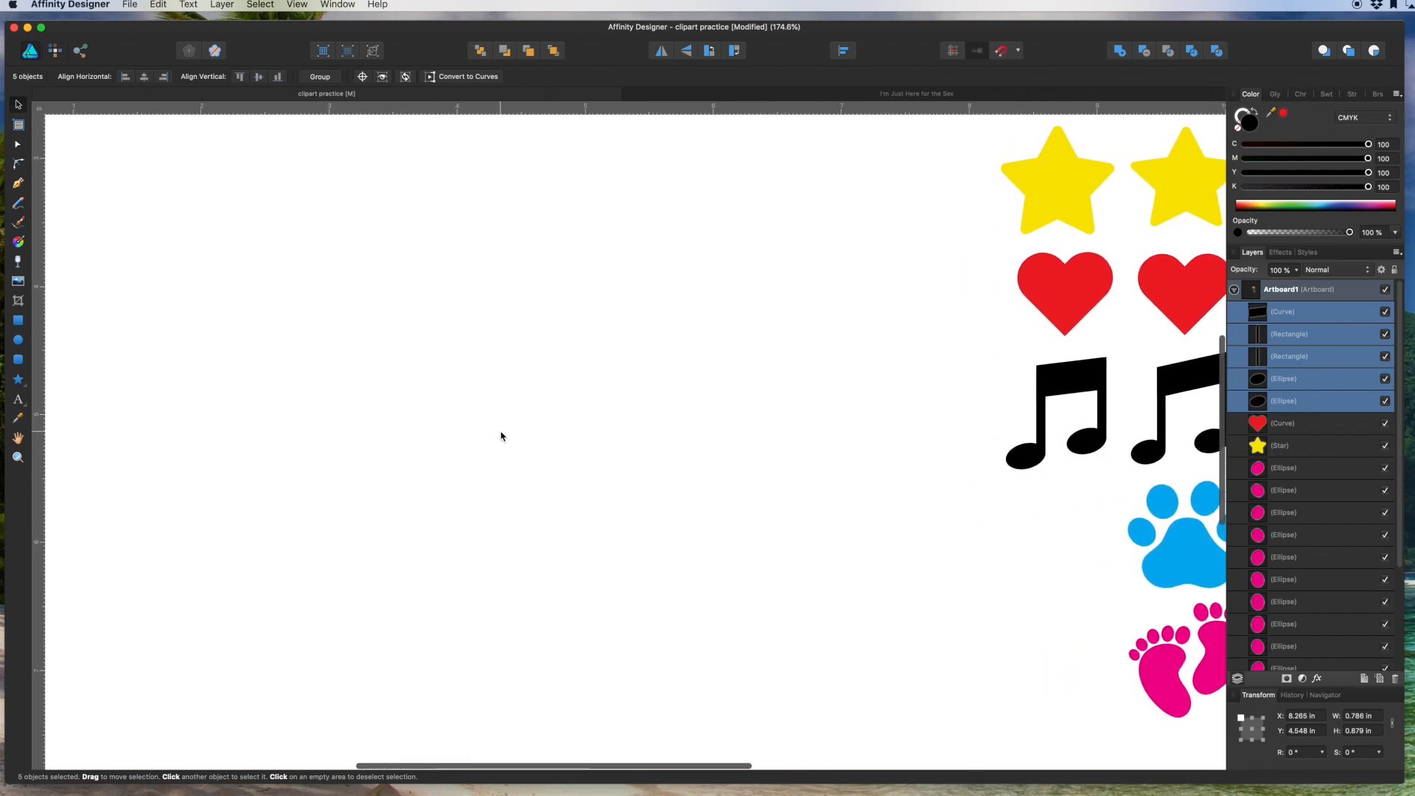
{"action": "left_click", "coordinate": [20, 340]}
{"action": "left_click_drag", "start_coordinate": [453, 357], "coordinate": [517, 414]}
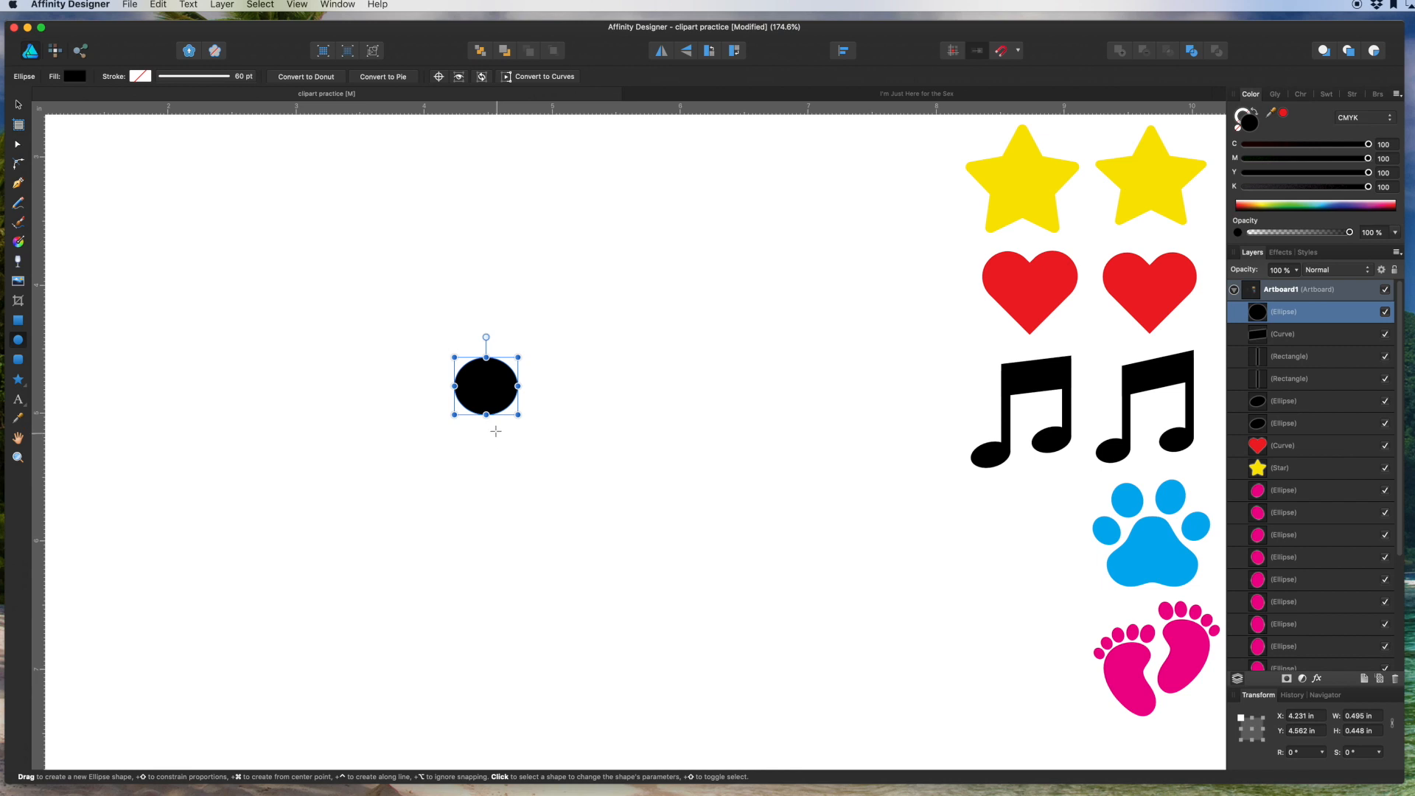
Duplicate the ellipse twice to form two overlapping lower lobes beneath it, and align the two copies with each other vertically.
{"action": "left_click", "coordinate": [16, 107]}
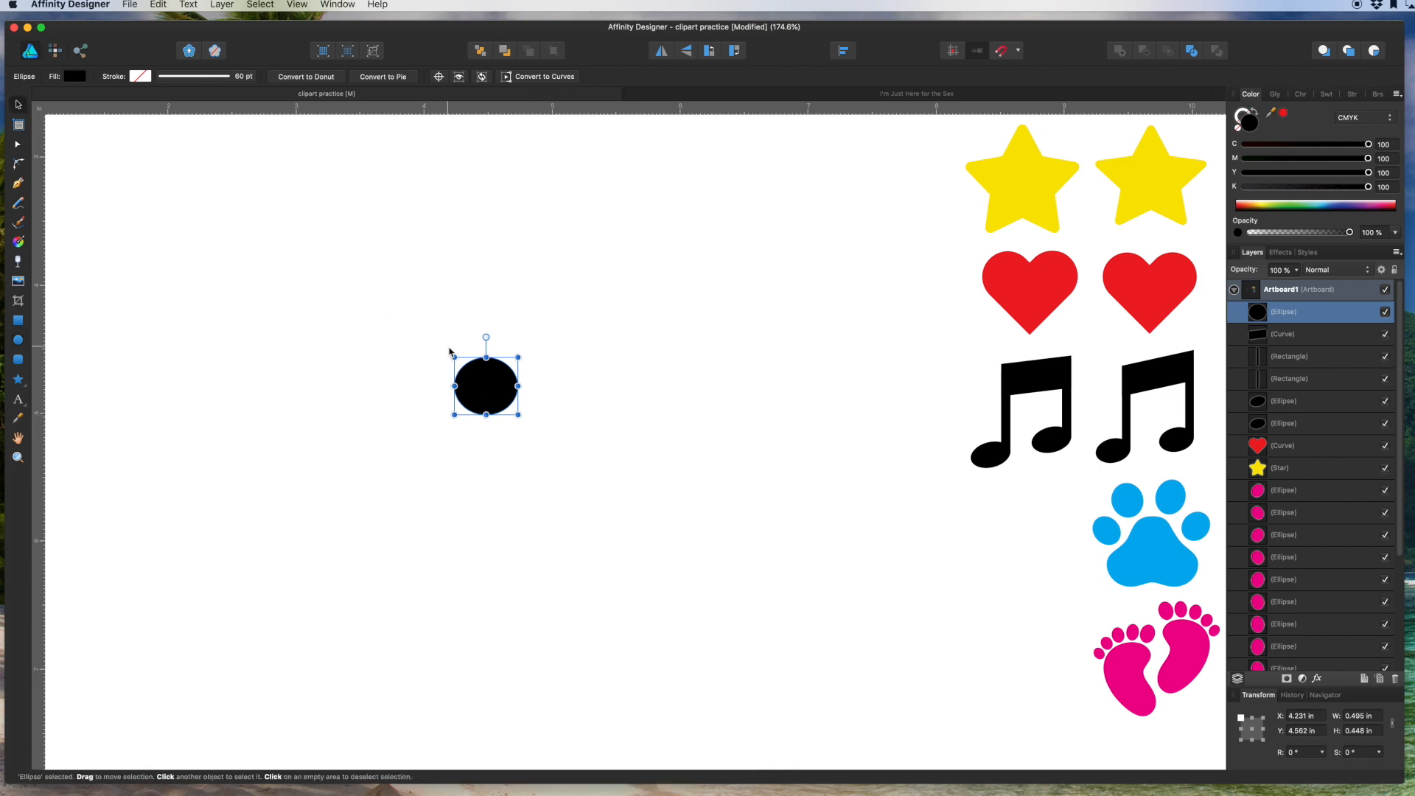
{"action": "left_click_drag", "start_coordinate": [493, 404], "coordinate": [518, 436]}
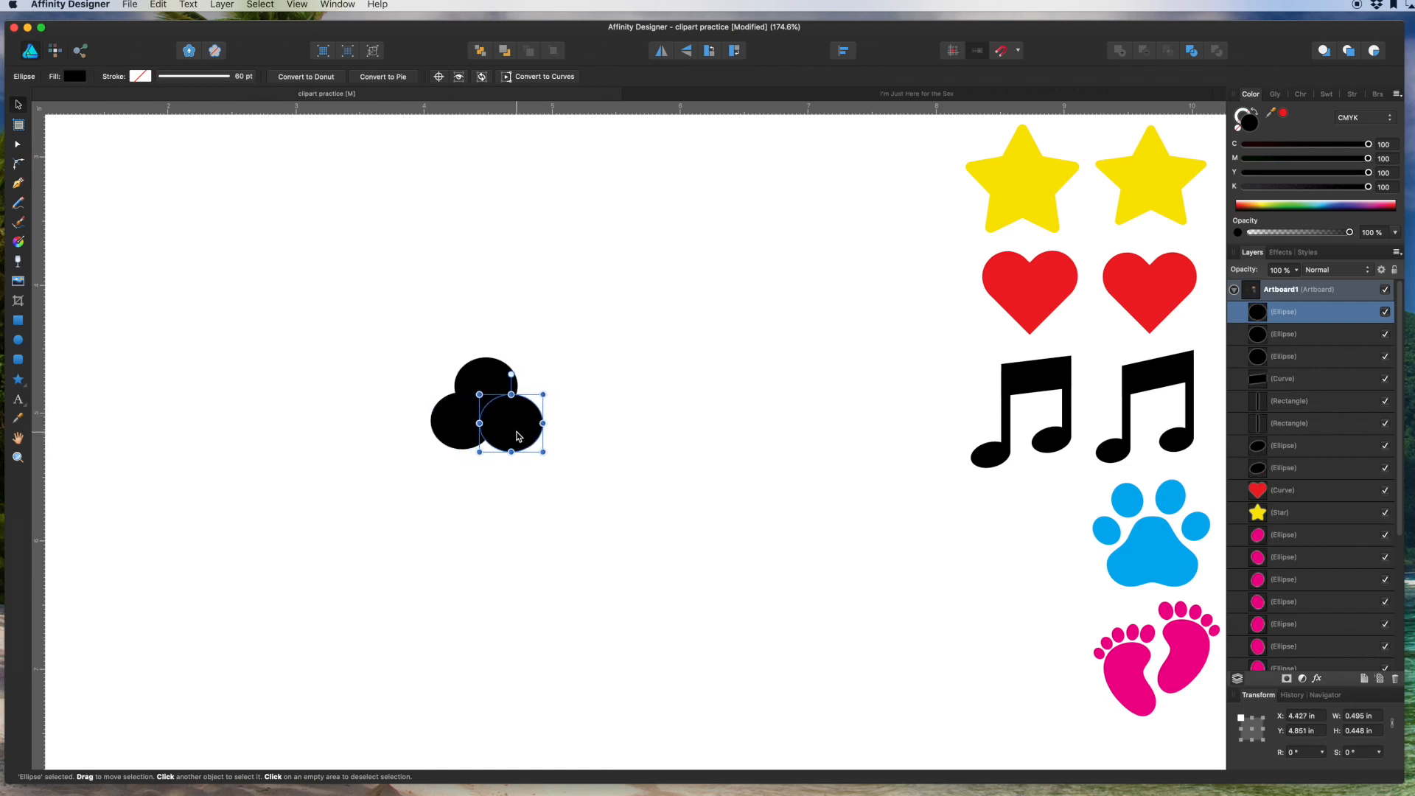
{"action": "left_click", "coordinate": [459, 426], "text": "shift"}
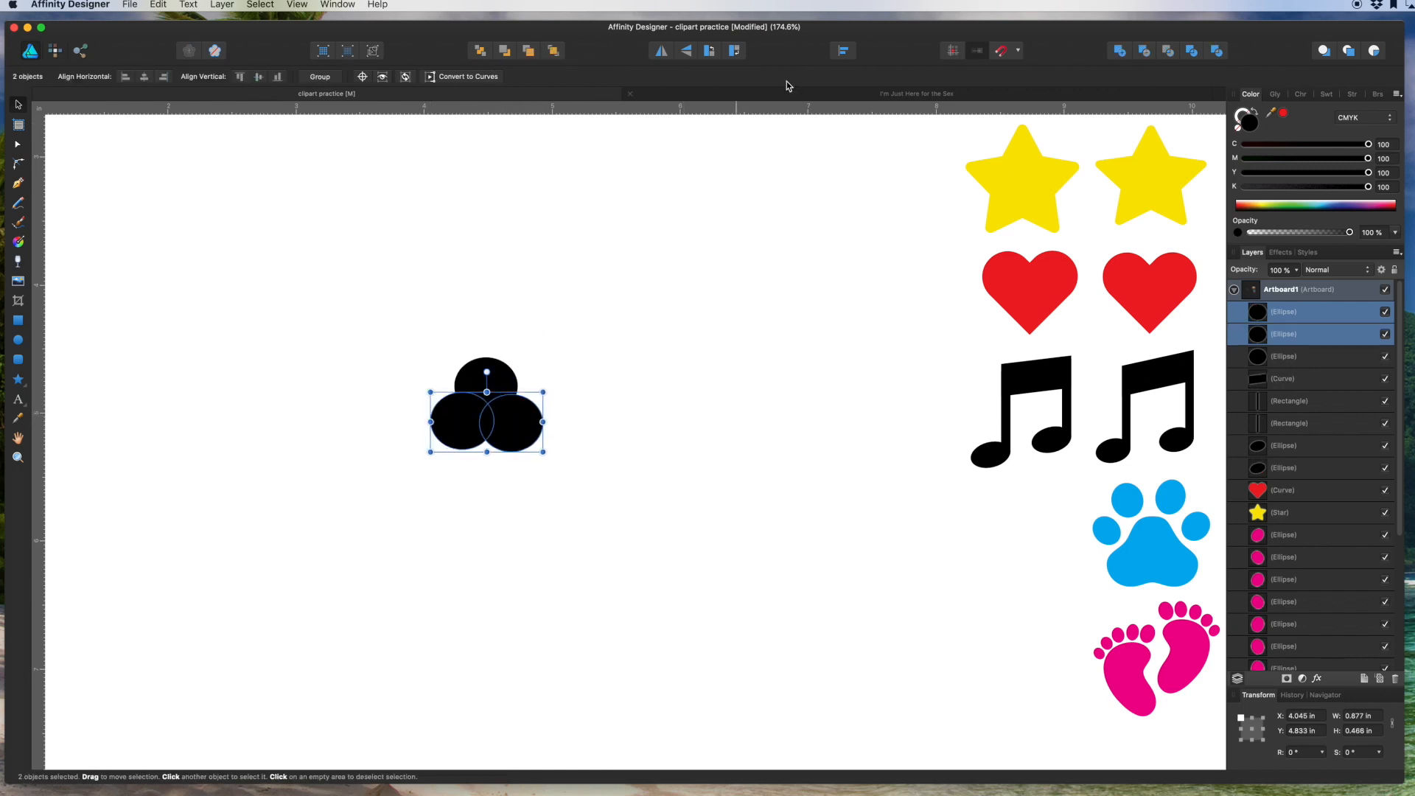
{"action": "left_click", "coordinate": [844, 50]}
{"action": "left_click", "coordinate": [873, 167]}
{"action": "left_click", "coordinate": [505, 424]}
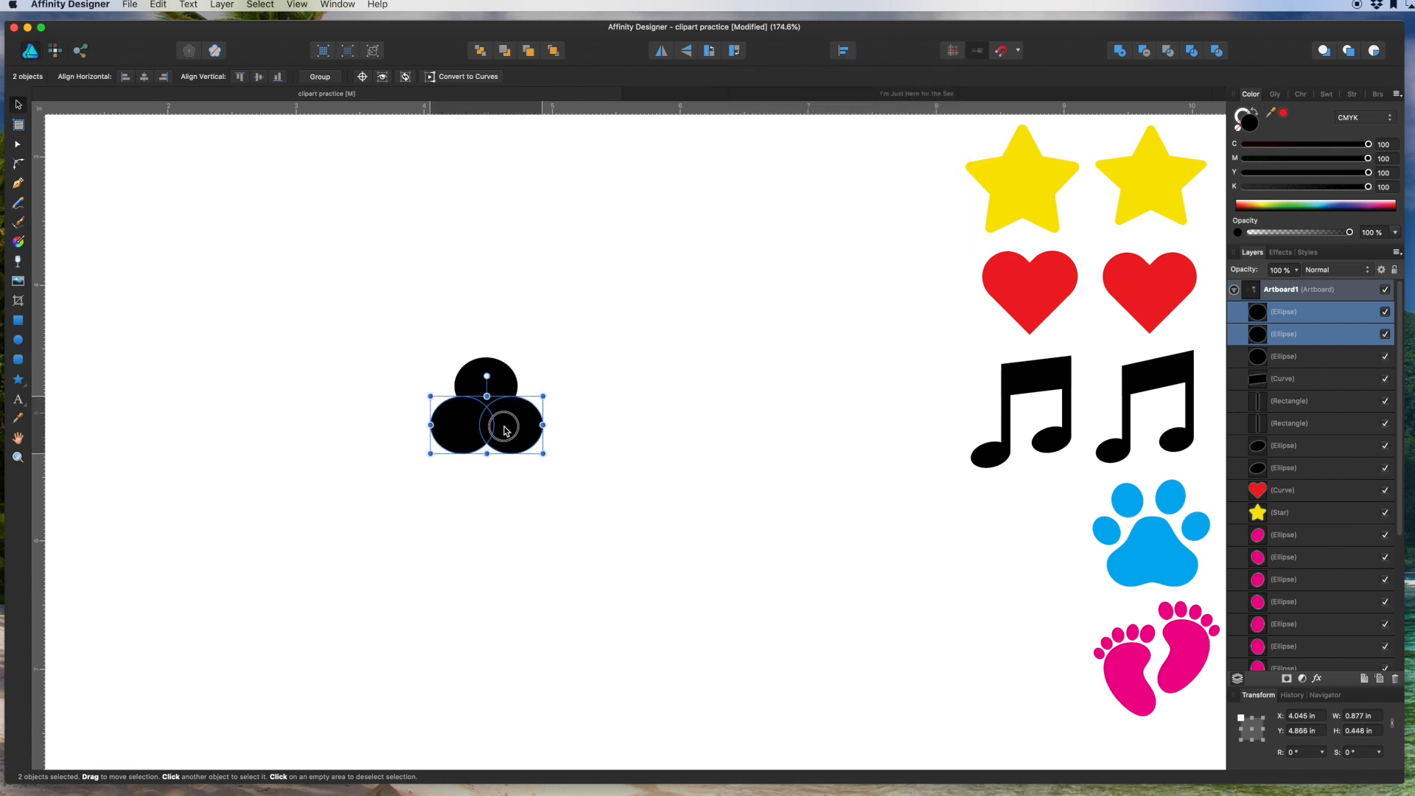
Nudge the two lower ellipses up slightly and merge all three ellipses into one paw pad shape.
{"action": "left_click_drag", "start_coordinate": [505, 428], "coordinate": [516, 420]}
{"action": "left_click", "coordinate": [505, 380], "text": "shift"}
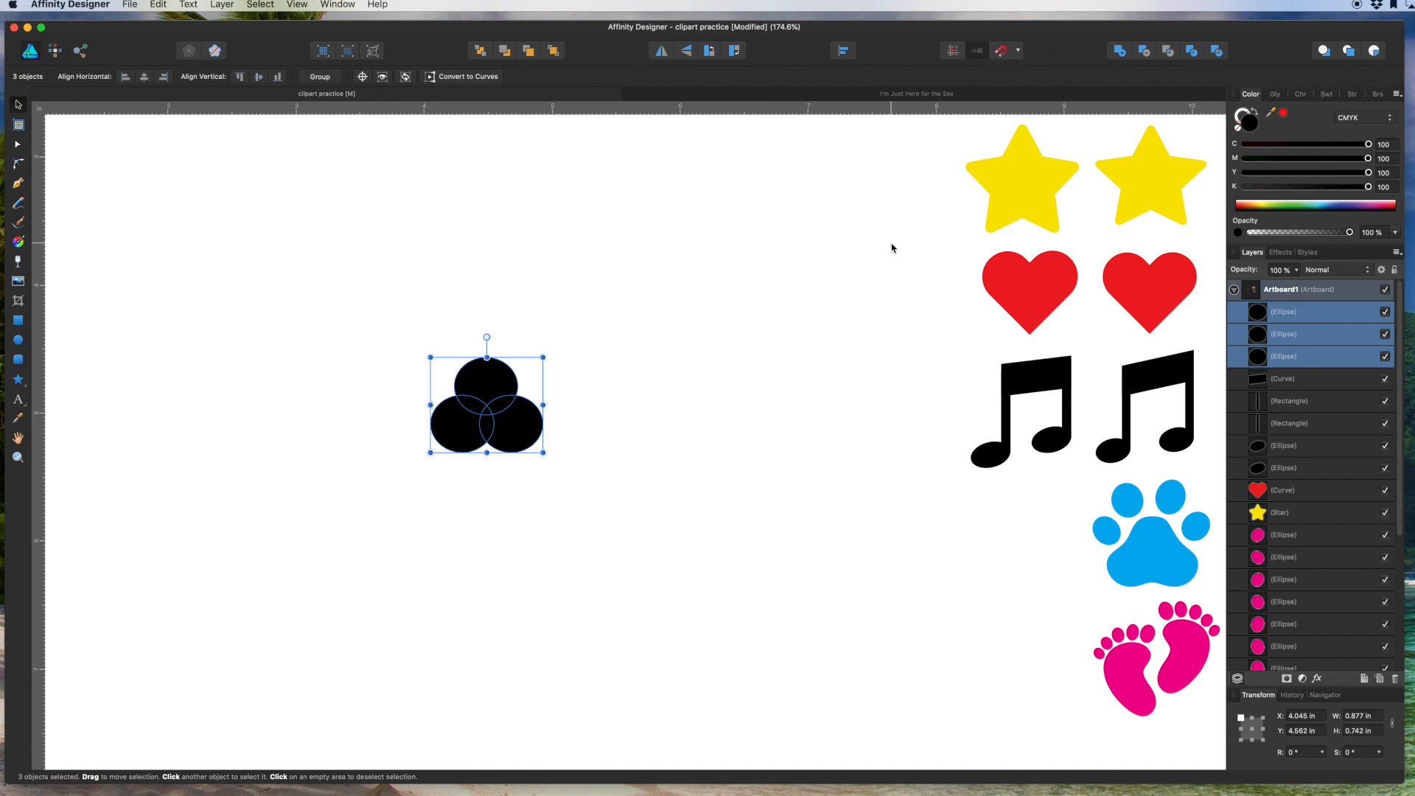
{"action": "left_click", "coordinate": [1120, 52]}
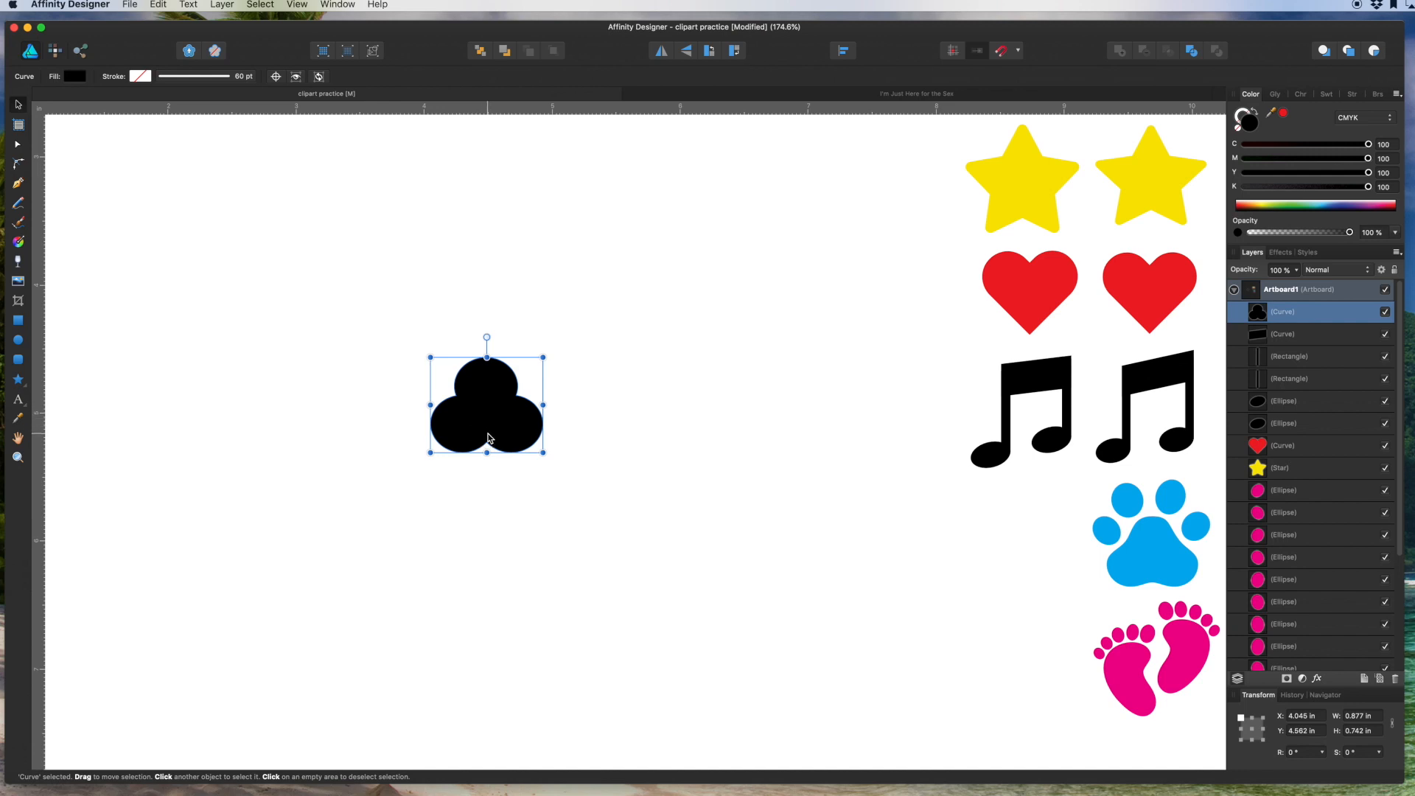
Convert the pad's bottom notch node to smooth and lower it so the notch becomes a shallow curve.
{"action": "scroll", "coordinate": [457, 406], "scroll_direction": "up", "scroll_amount": 5}
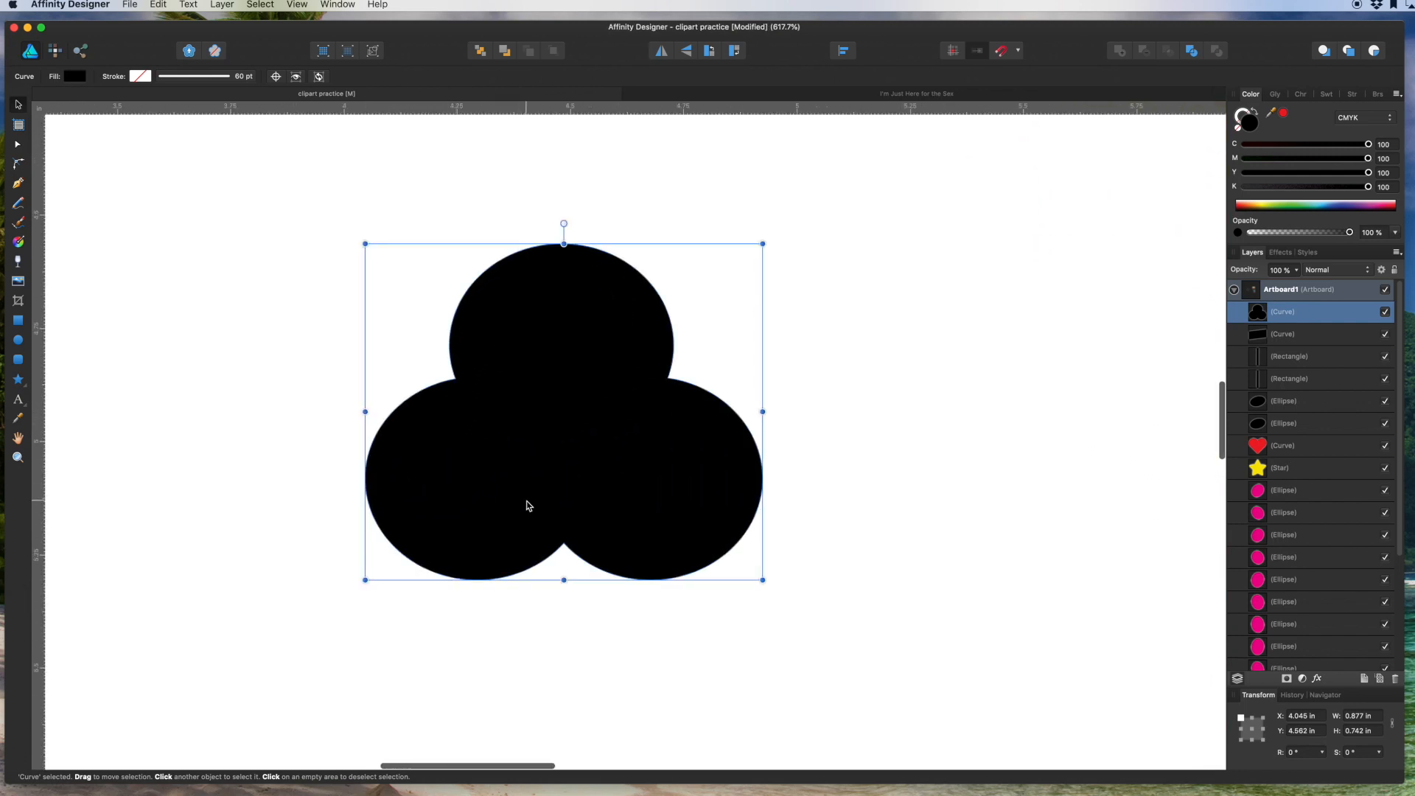
{"action": "key", "text": "a"}
{"action": "left_click", "coordinate": [564, 545]}
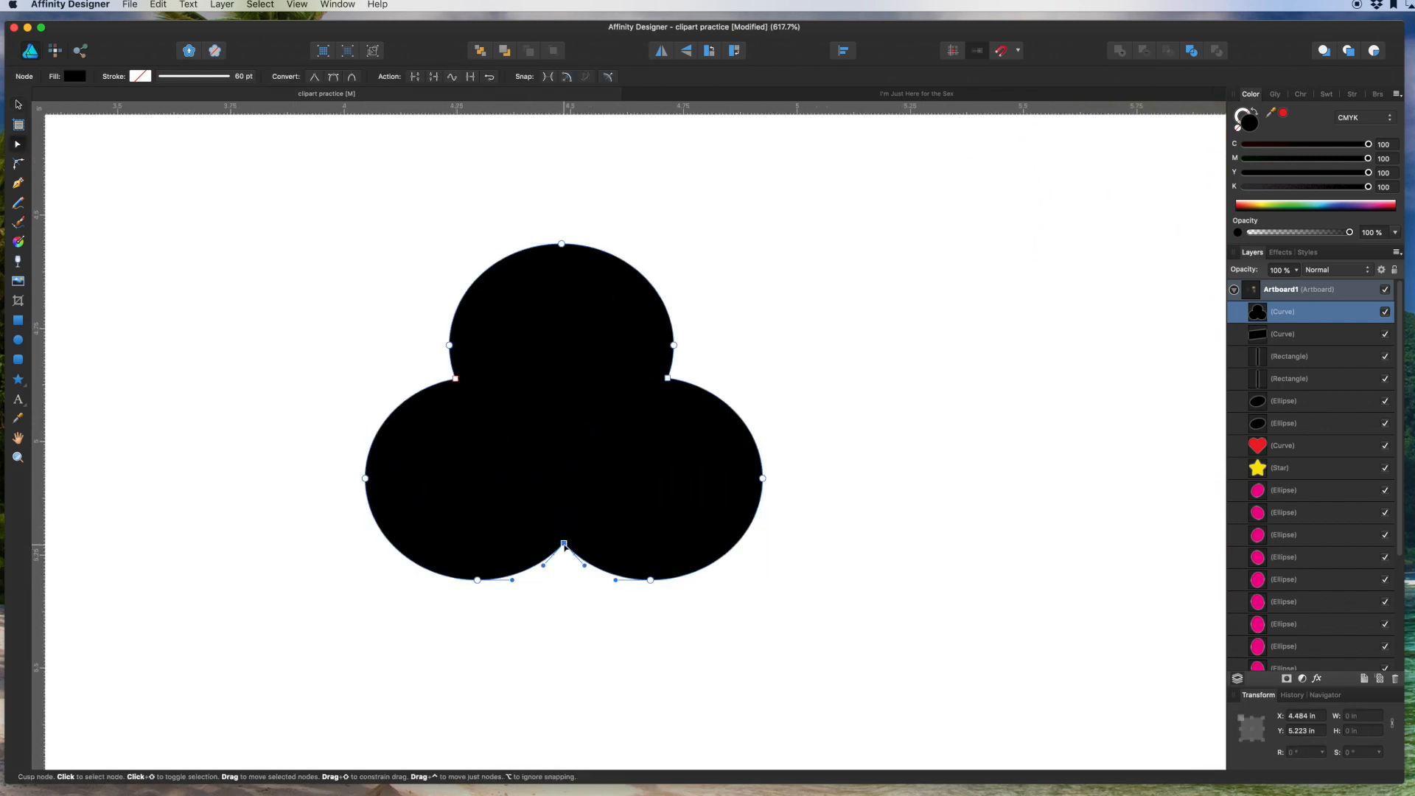
{"action": "left_click_drag", "start_coordinate": [564, 546], "coordinate": [564, 552]}
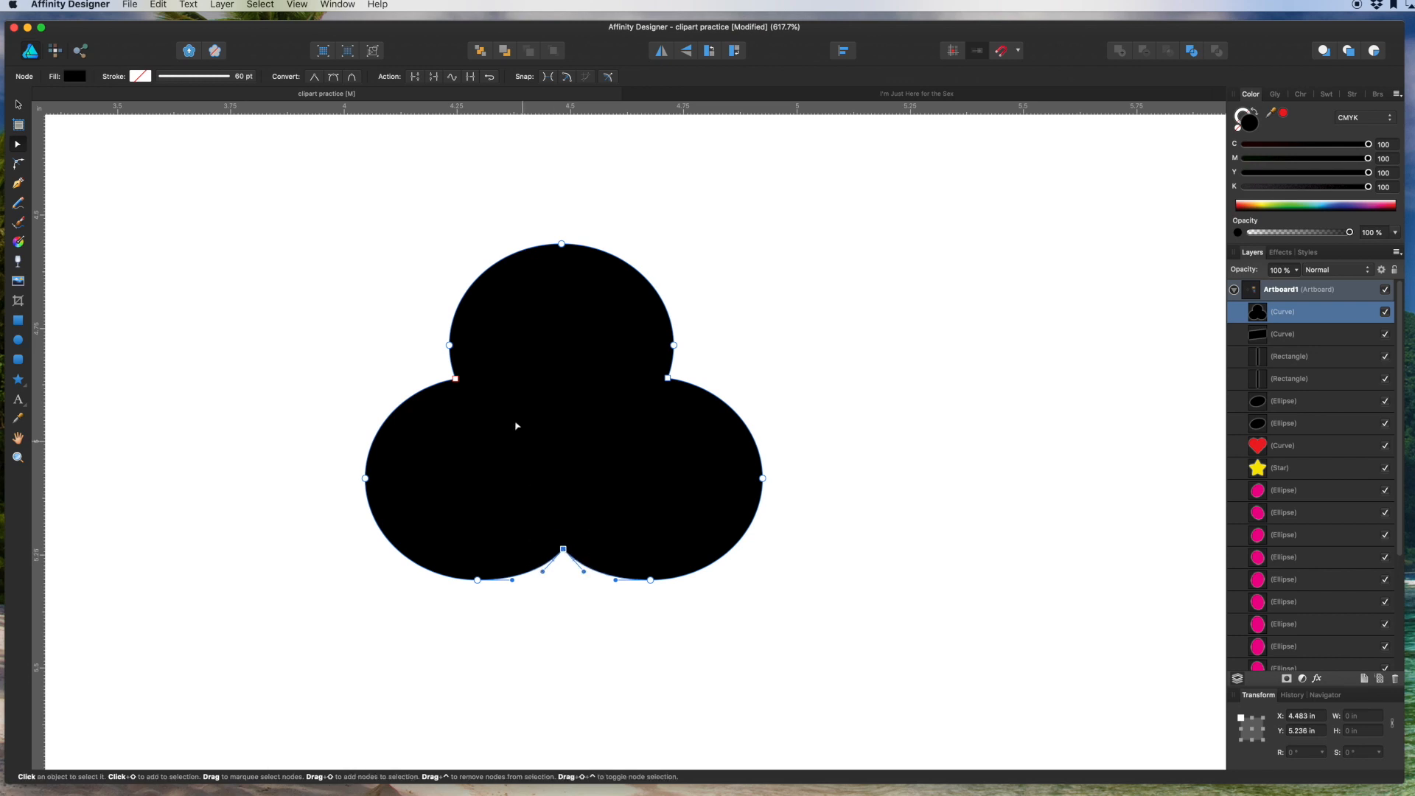
{"action": "left_click", "coordinate": [334, 77]}
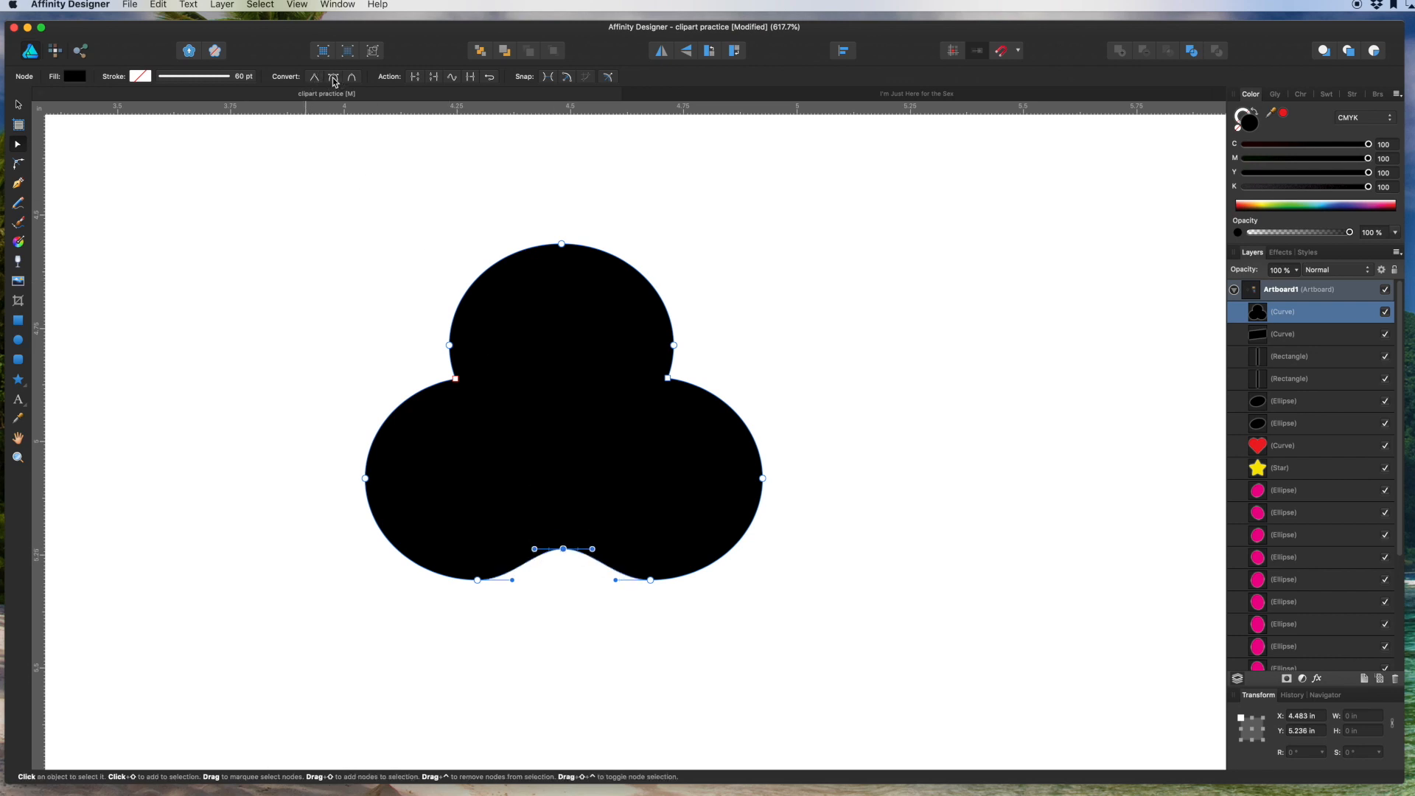
{"action": "left_click_drag", "start_coordinate": [564, 549], "coordinate": [564, 560]}
Convert the pad's right and left notch nodes to smooth and move both outward to soften the sides.
{"action": "left_click", "coordinate": [668, 378]}
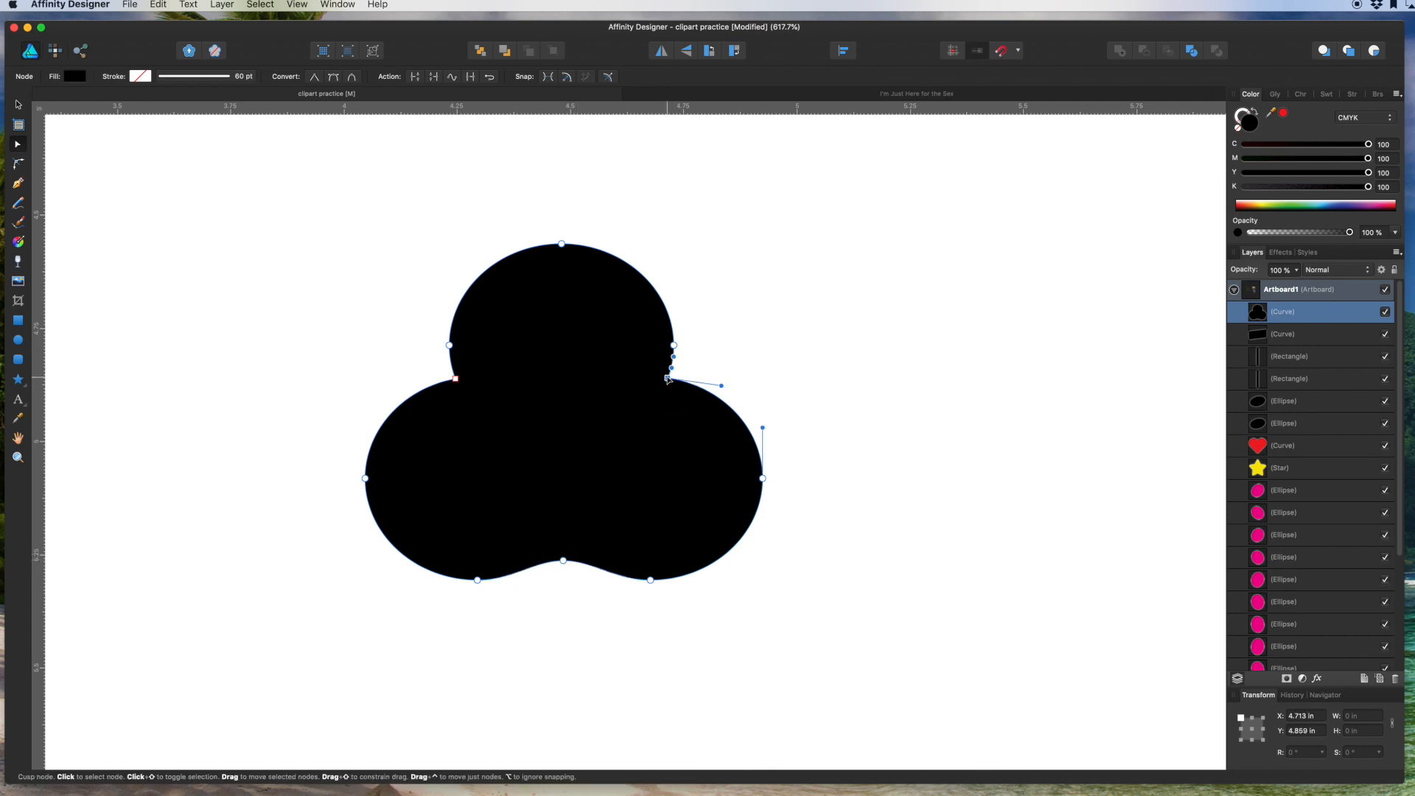
{"action": "left_click", "coordinate": [336, 79]}
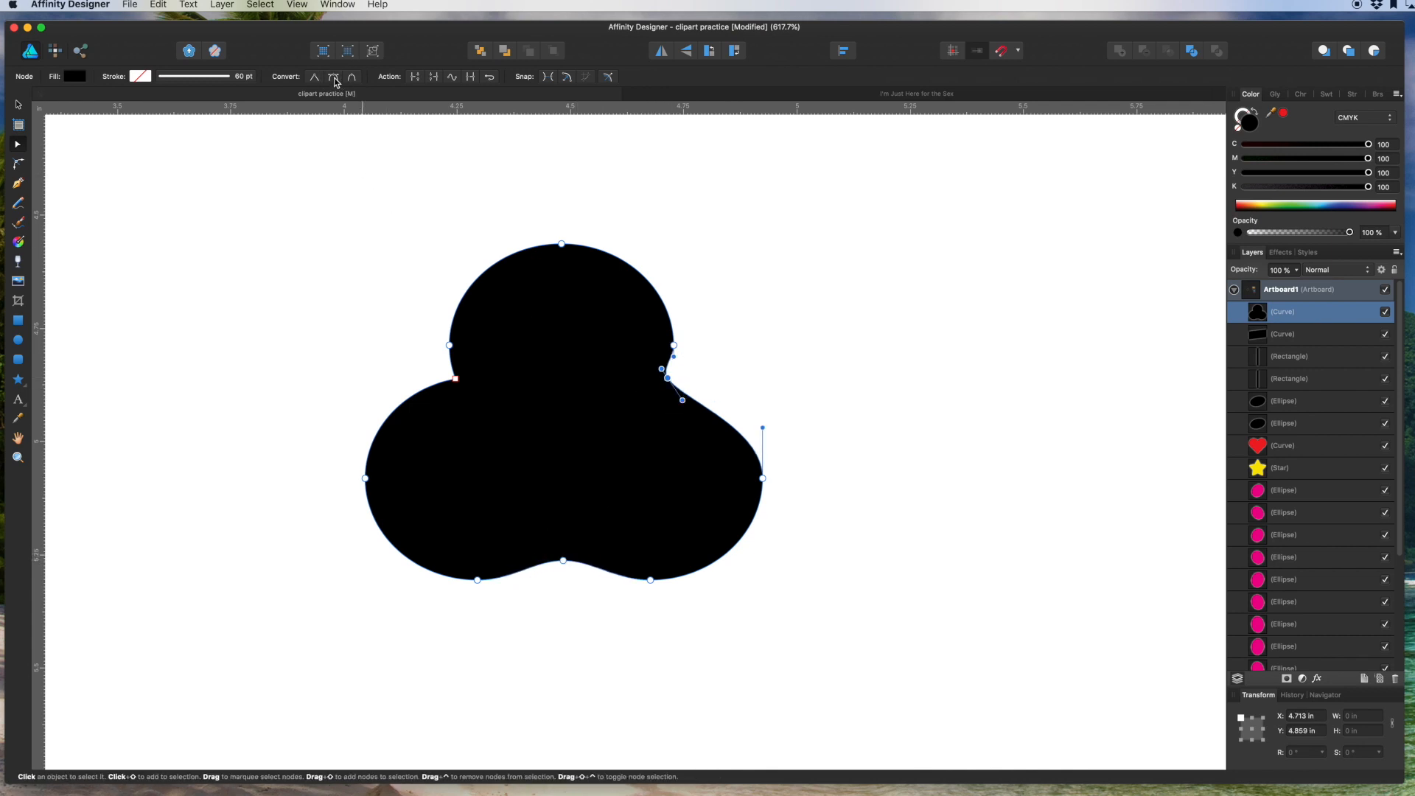
{"action": "left_click_drag", "start_coordinate": [667, 378], "coordinate": [684, 377]}
{"action": "left_click", "coordinate": [455, 379]}
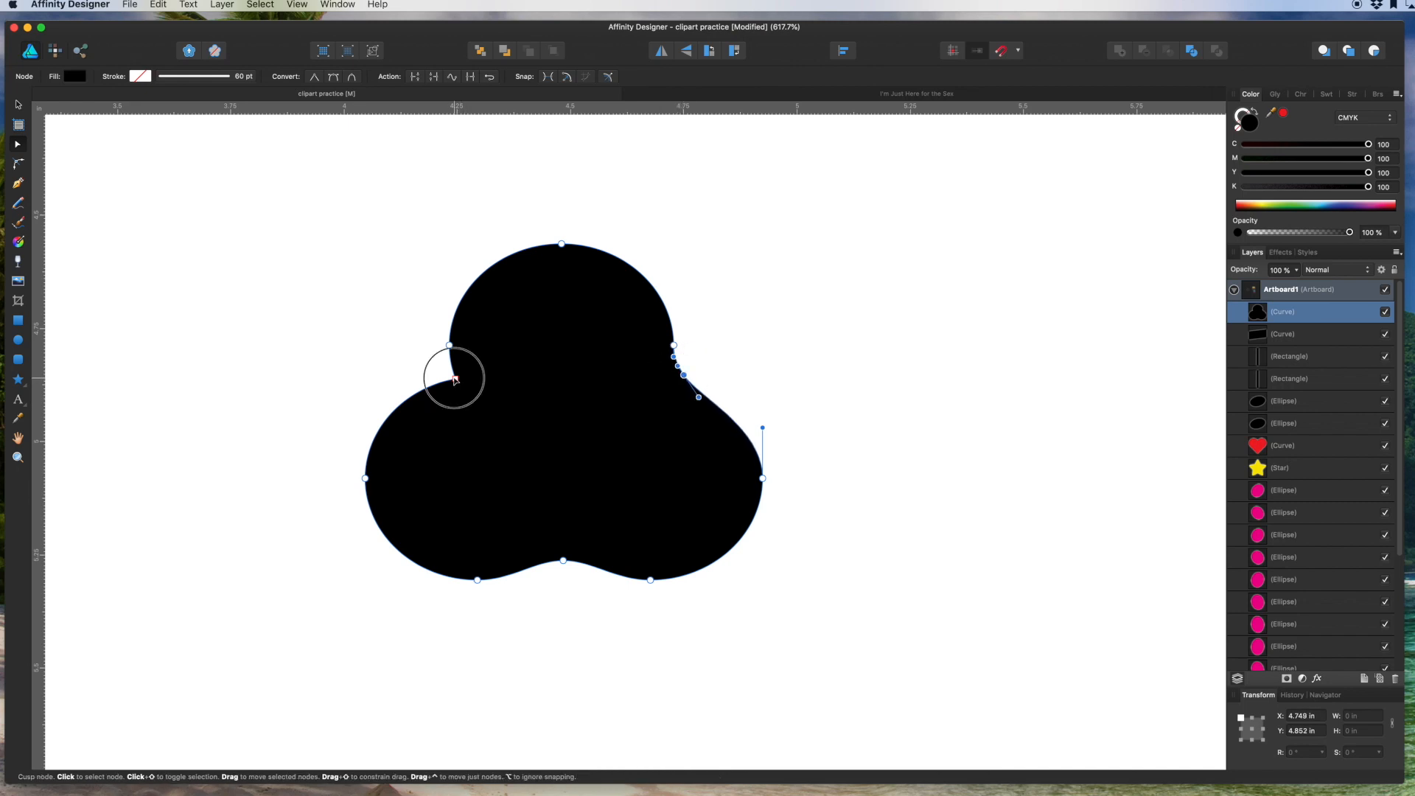
{"action": "left_click", "coordinate": [333, 78]}
{"action": "left_click_drag", "start_coordinate": [457, 380], "coordinate": [432, 391]}
{"action": "left_click", "coordinate": [870, 305]}
Draw a black ellipse toe about 0.26 by 0.37 in just above the pad's left side.
{"action": "scroll", "coordinate": [869, 305], "scroll_direction": "down", "scroll_amount": 2}
{"action": "scroll", "coordinate": [869, 305], "scroll_direction": "down", "scroll_amount": 8}
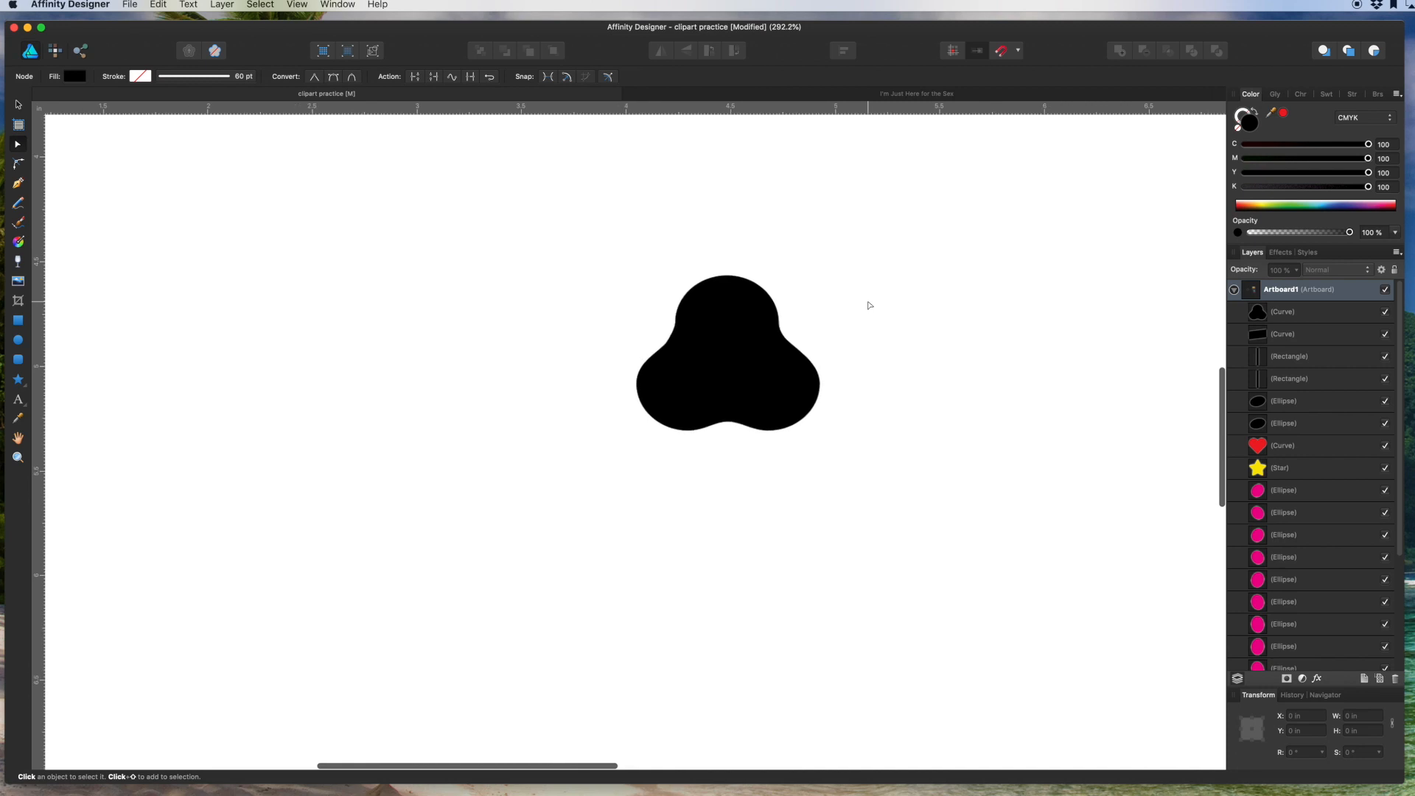
{"action": "scroll", "coordinate": [870, 305], "scroll_direction": "up", "scroll_amount": 1}
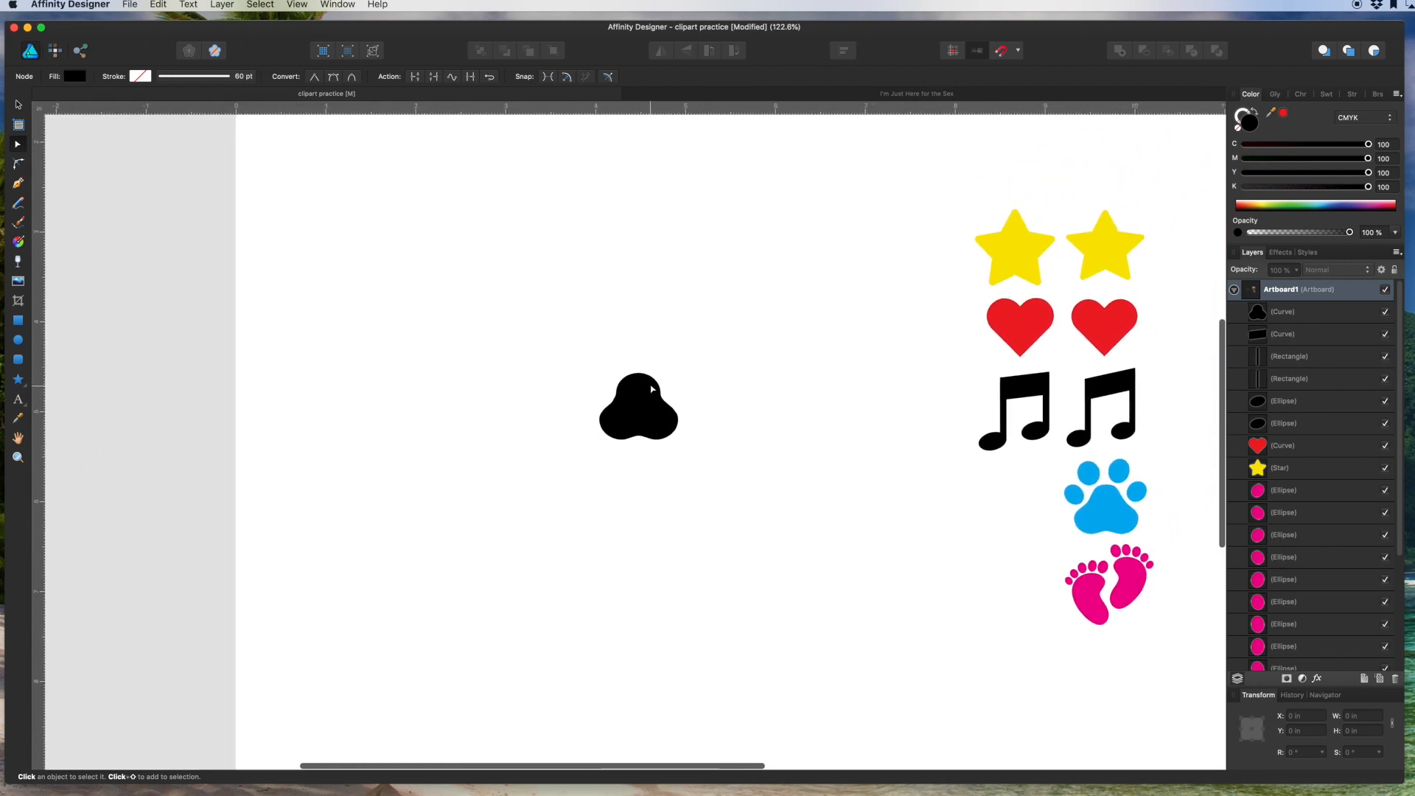
{"action": "key", "text": "m"}
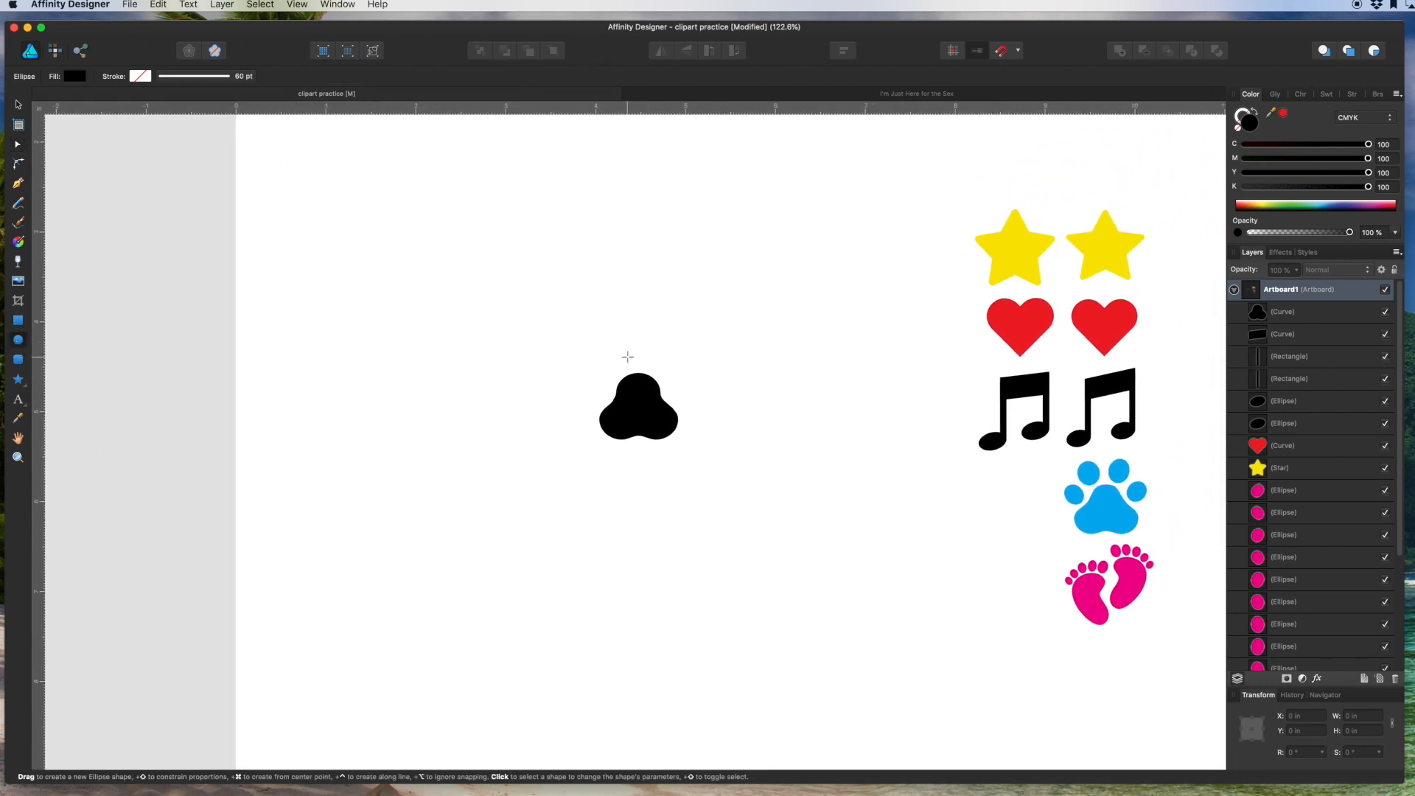
{"action": "left_click_drag", "start_coordinate": [600, 336], "coordinate": [623, 368]}
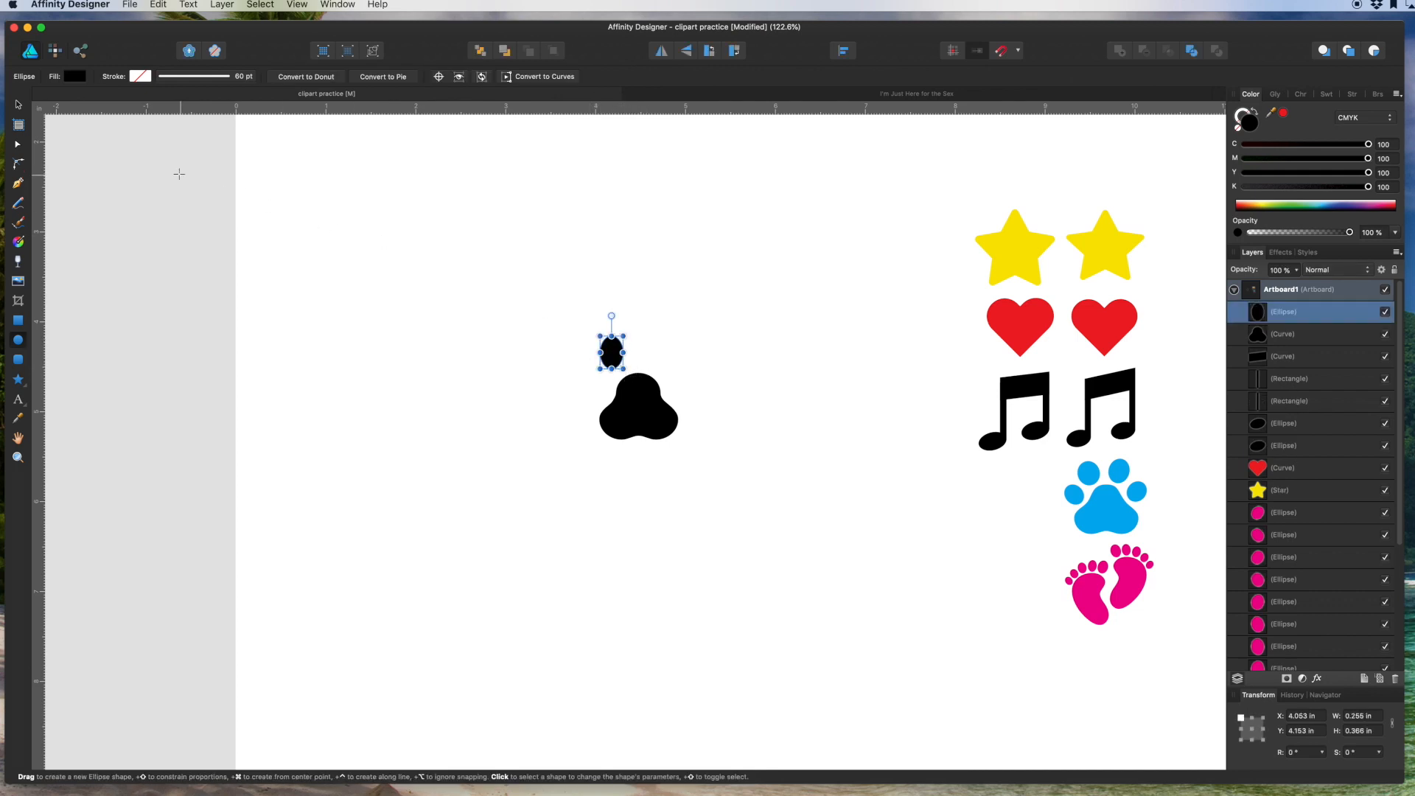
Tilt the toe near the pad's upper left and duplicate it as a rounder outer toe about 0.24 by 0.25 in, rotated about 37°.
{"action": "left_click", "coordinate": [20, 106]}
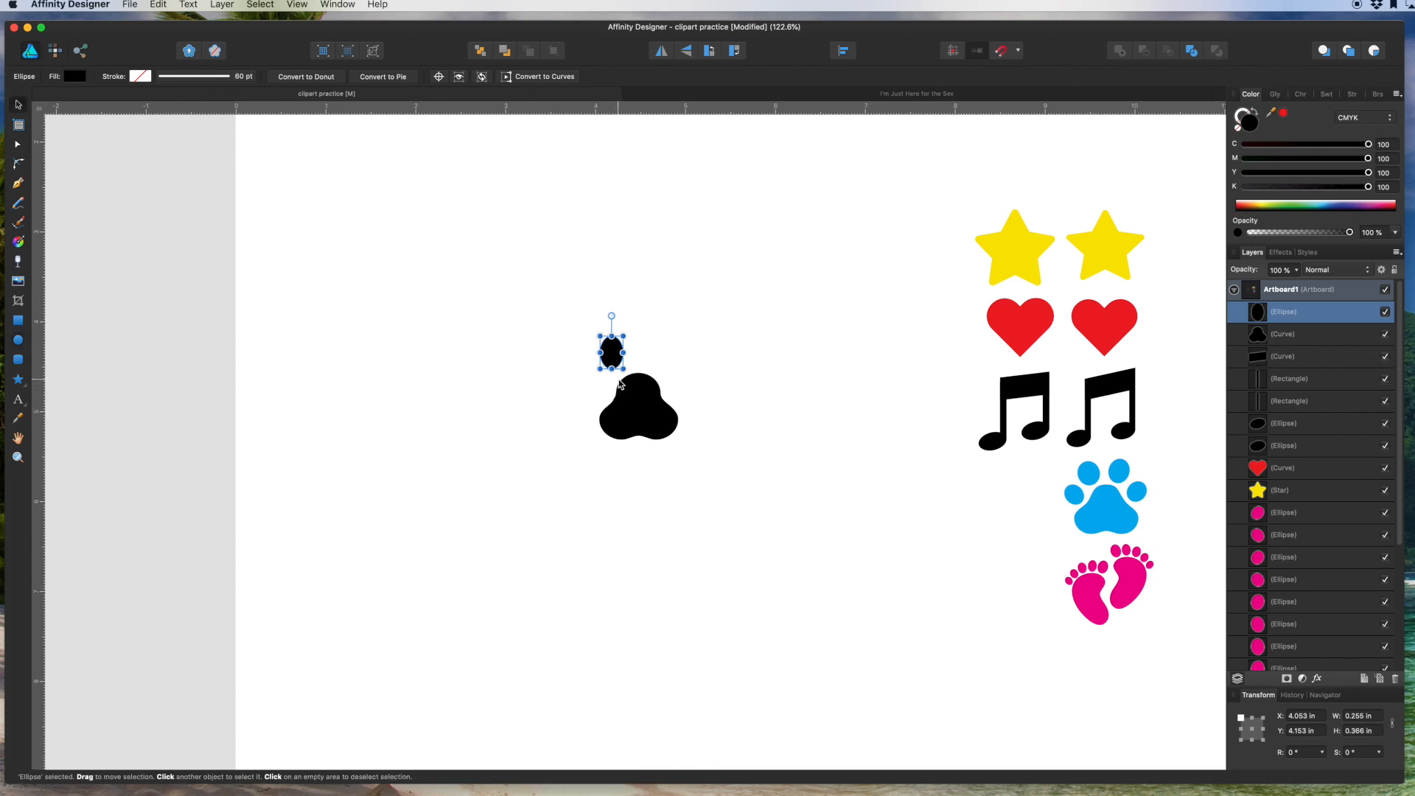
{"action": "mouse_move", "coordinate": [625, 374]}
{"action": "left_mouse_down"}
{"action": "mouse_move", "coordinate": [636, 359]}
{"action": "mouse_move", "coordinate": [611, 365]}
{"action": "mouse_move", "coordinate": [610, 350]}
{"action": "mouse_move", "coordinate": [592, 386]}
{"action": "mouse_move", "coordinate": [619, 399]}
{"action": "mouse_move", "coordinate": [593, 375]}
{"action": "mouse_move", "coordinate": [609, 385]}
{"action": "left_mouse_up"}
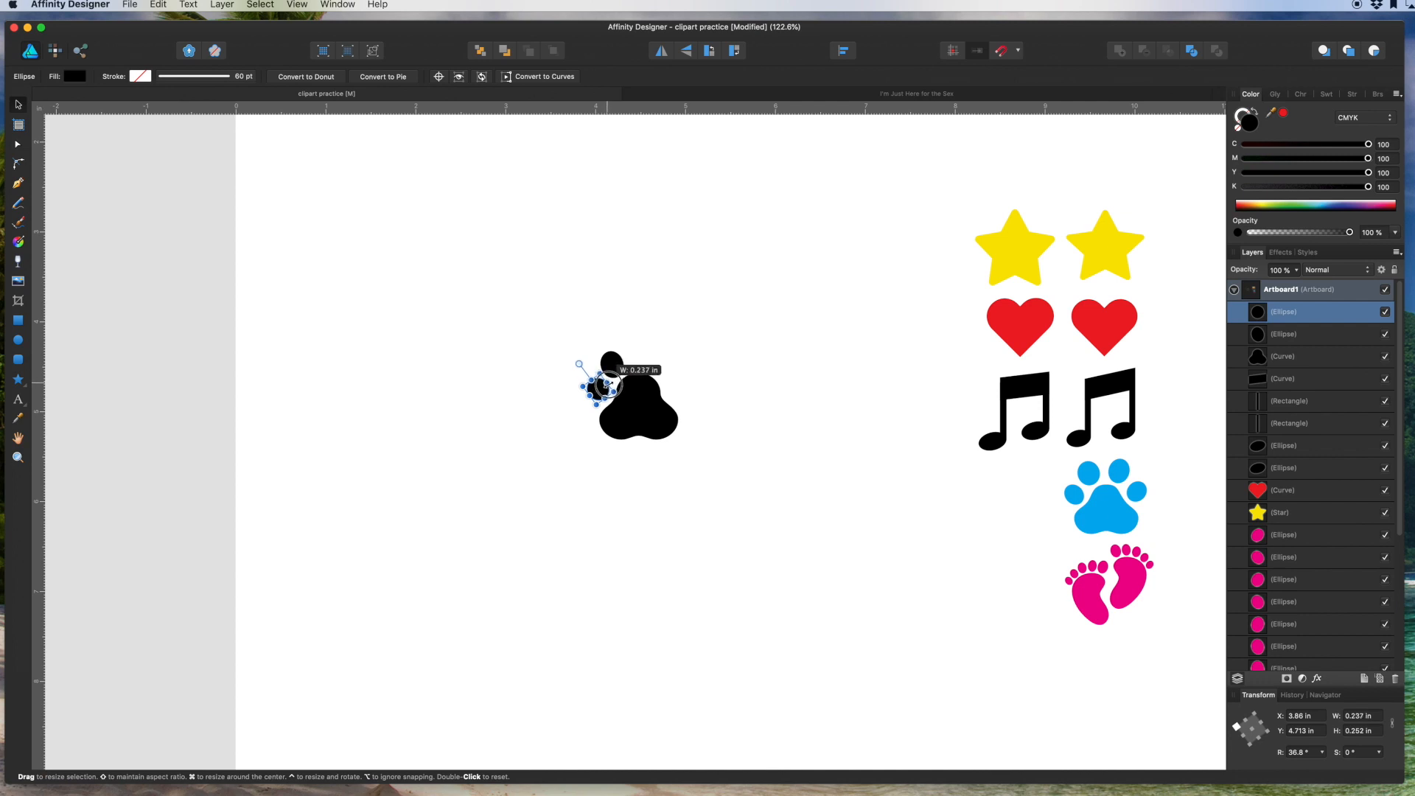
{"action": "left_click", "coordinate": [583, 333]}
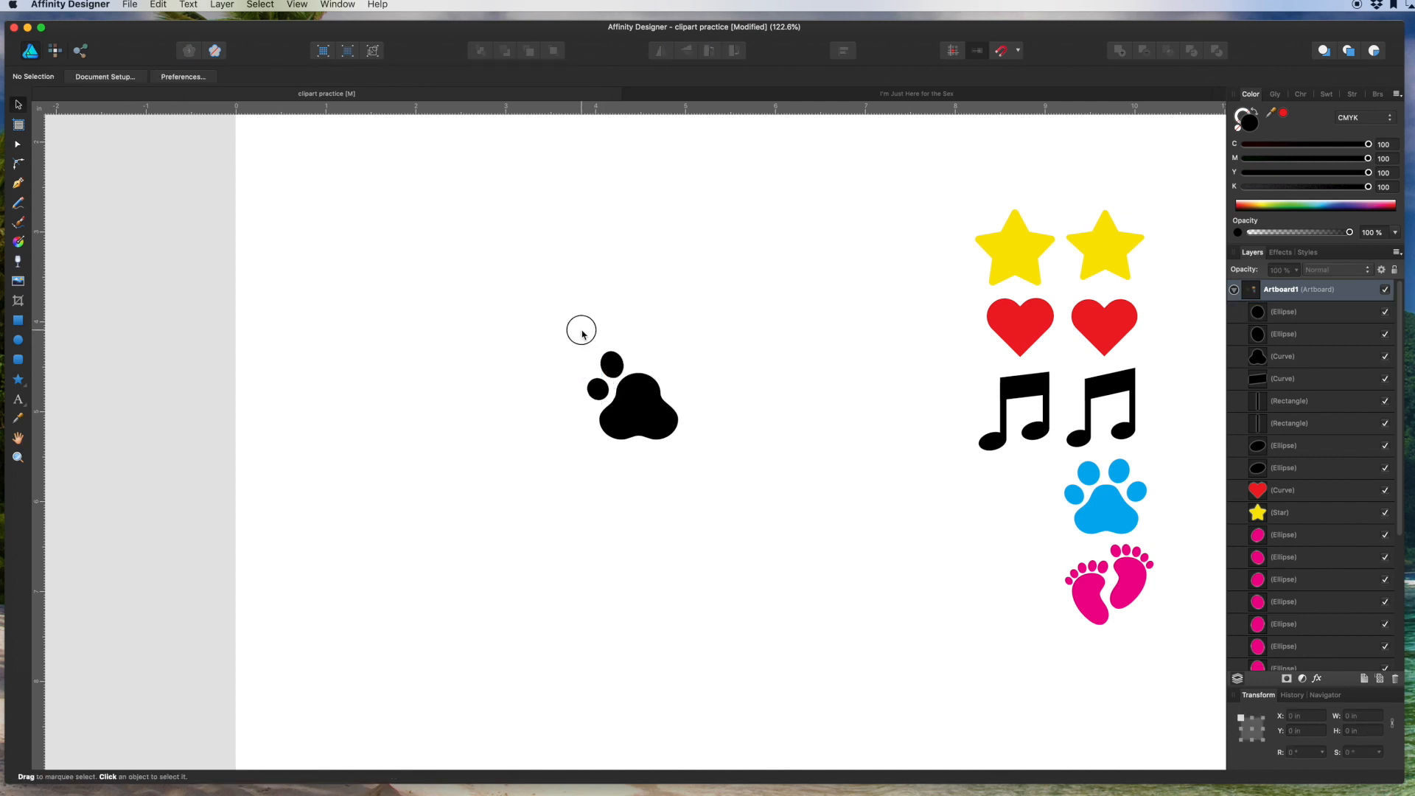
Duplicate the two left toes, flip the copies horizontally and place them against the pad's right side.
{"action": "left_click", "coordinate": [611, 356]}
{"action": "left_click", "coordinate": [601, 393], "text": "shift"}
{"action": "left_click_drag", "start_coordinate": [601, 392], "coordinate": [676, 393]}
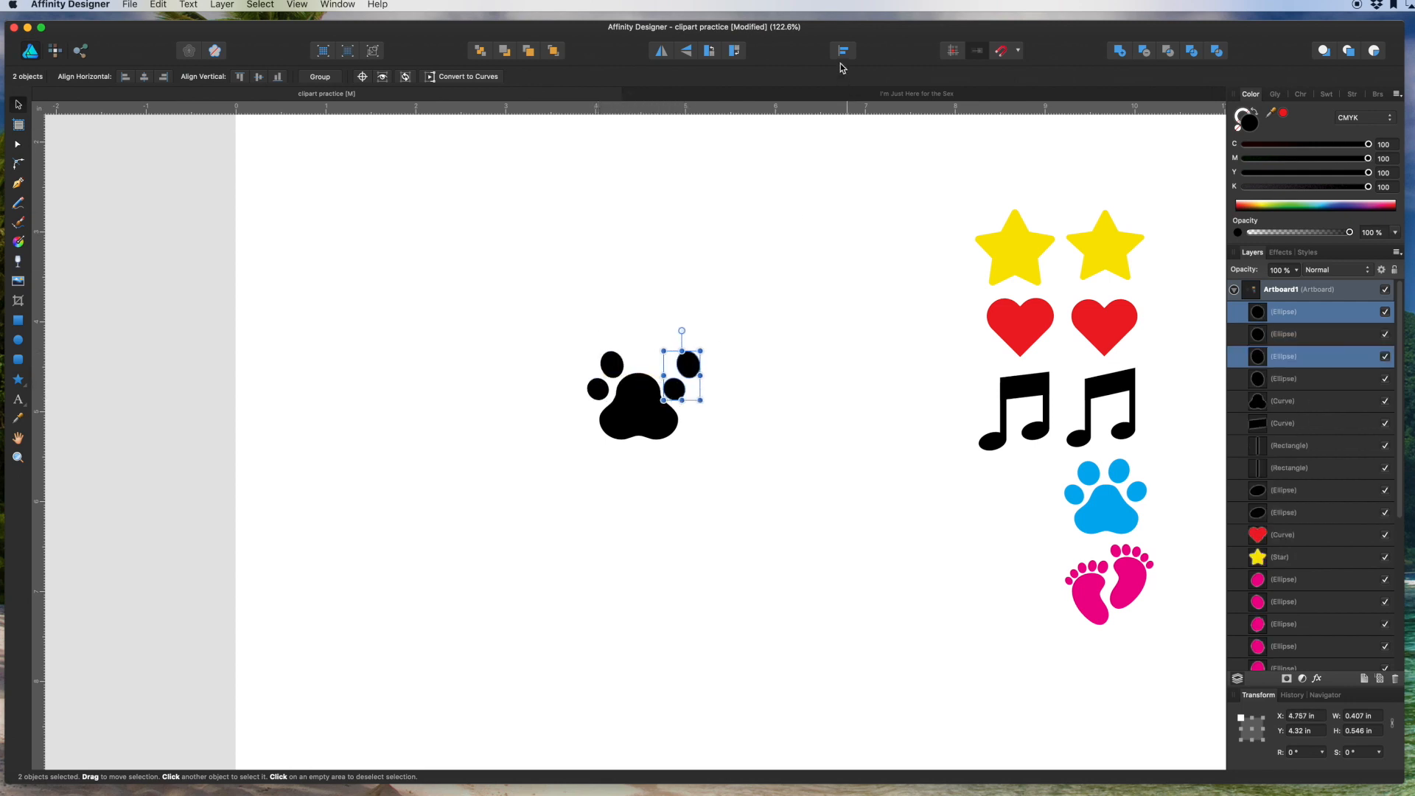
{"action": "left_click", "coordinate": [661, 51]}
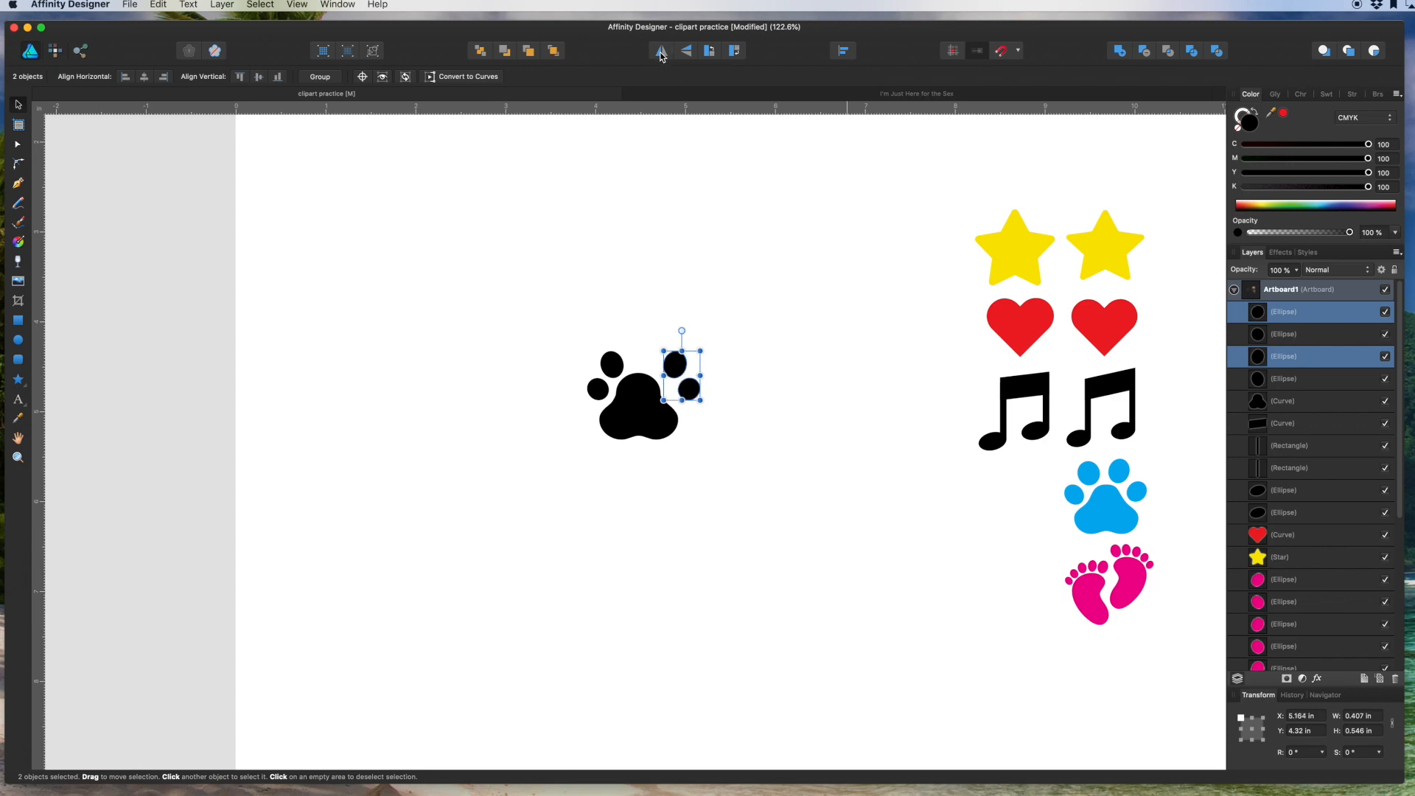
{"action": "left_click_drag", "start_coordinate": [679, 363], "coordinate": [664, 362]}
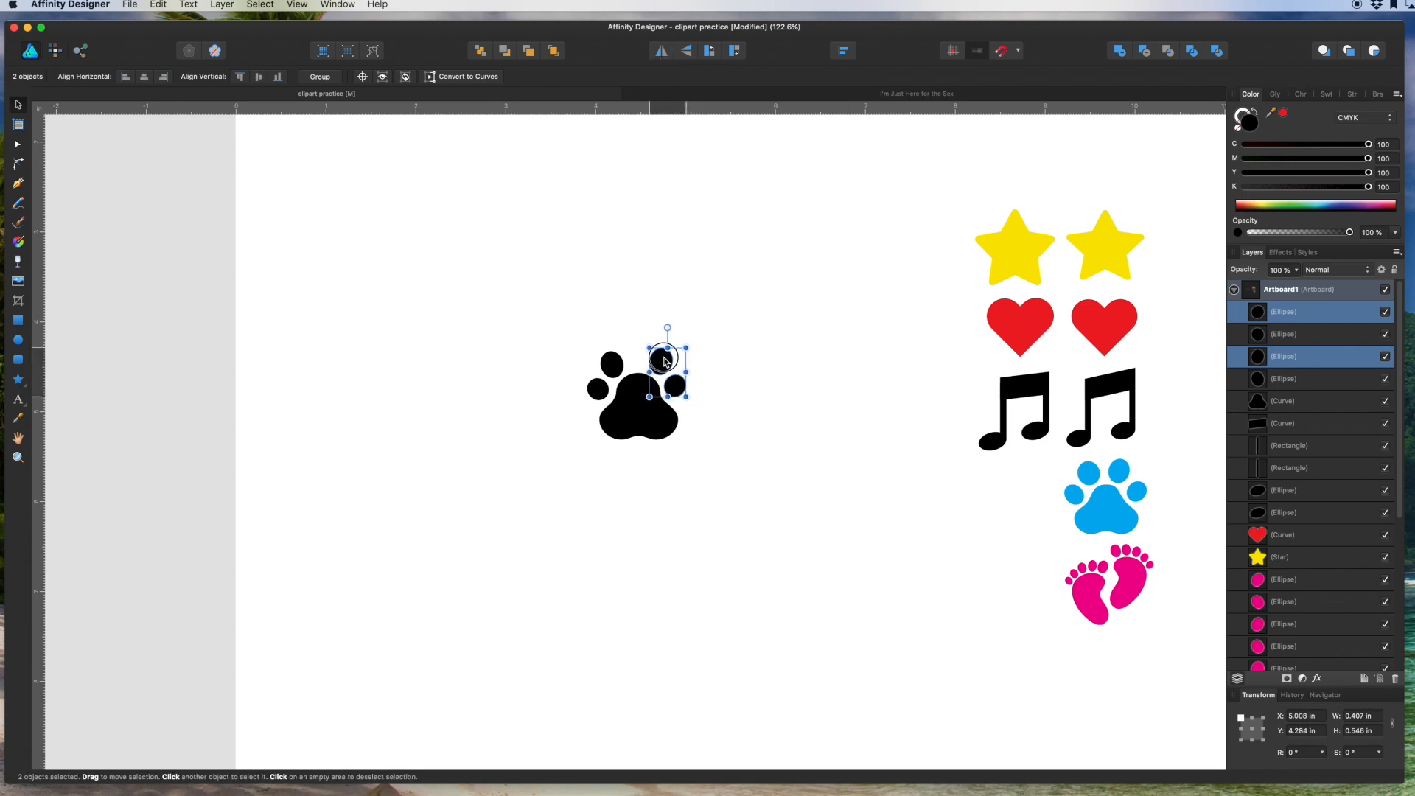
{"action": "left_click", "coordinate": [718, 411]}
Adjust the individual toes' positions so they are evenly spaced around the top of the pad.
{"action": "scroll", "coordinate": [720, 411], "scroll_direction": "up", "scroll_amount": 5}
{"action": "left_click", "coordinate": [519, 320]}
{"action": "left_click_drag", "start_coordinate": [520, 320], "coordinate": [582, 319]}
{"action": "left_click", "coordinate": [593, 320]}
{"action": "left_click_drag", "start_coordinate": [479, 379], "coordinate": [489, 372]}
{"action": "left_click_drag", "start_coordinate": [649, 365], "coordinate": [648, 361]}
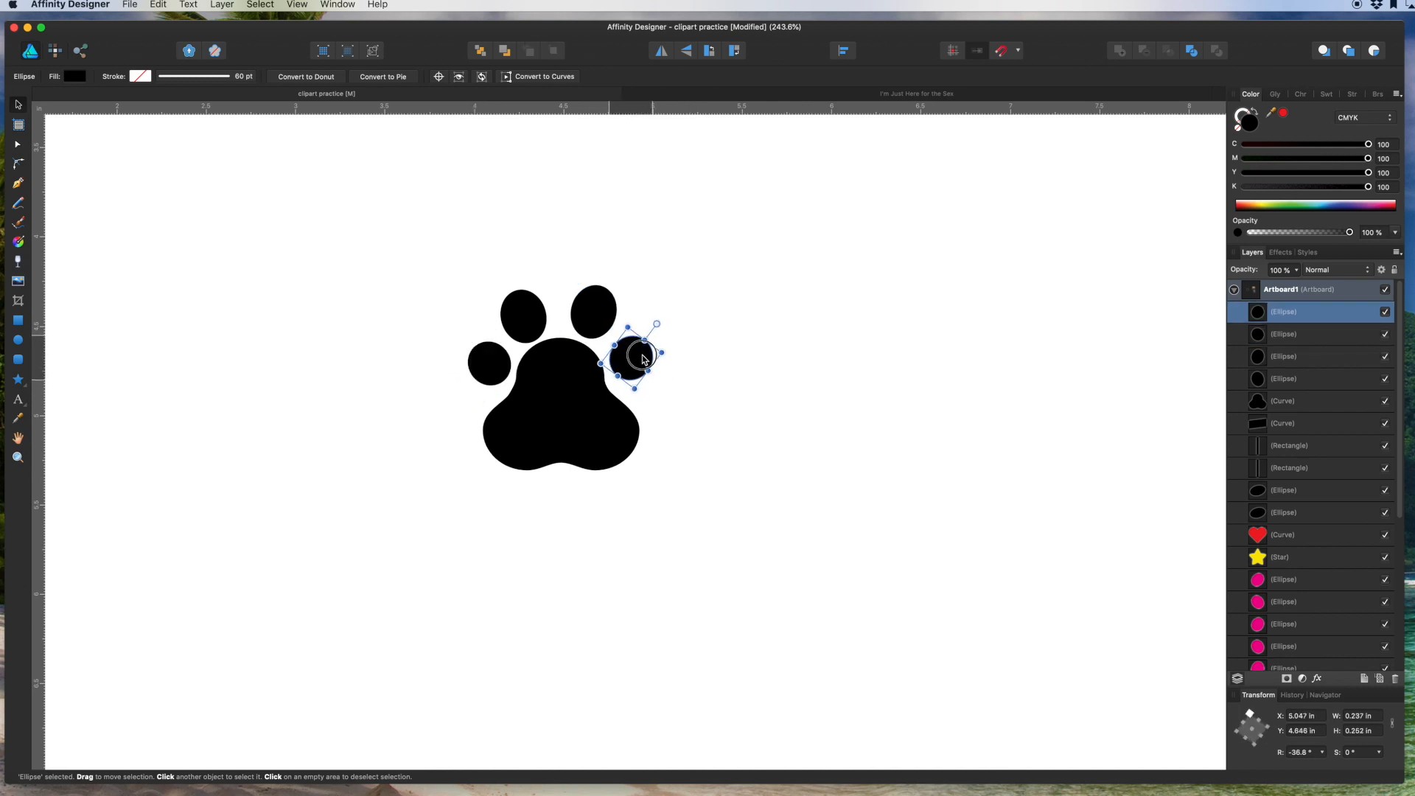
Select all four toes, enlarge them together to about 1.2 by 0.65 in and centre them over the pad.
{"action": "left_click", "coordinate": [536, 327], "text": "shift"}
{"action": "left_click", "coordinate": [487, 360], "text": "shift"}
{"action": "left_click", "coordinate": [594, 317], "text": "shift"}
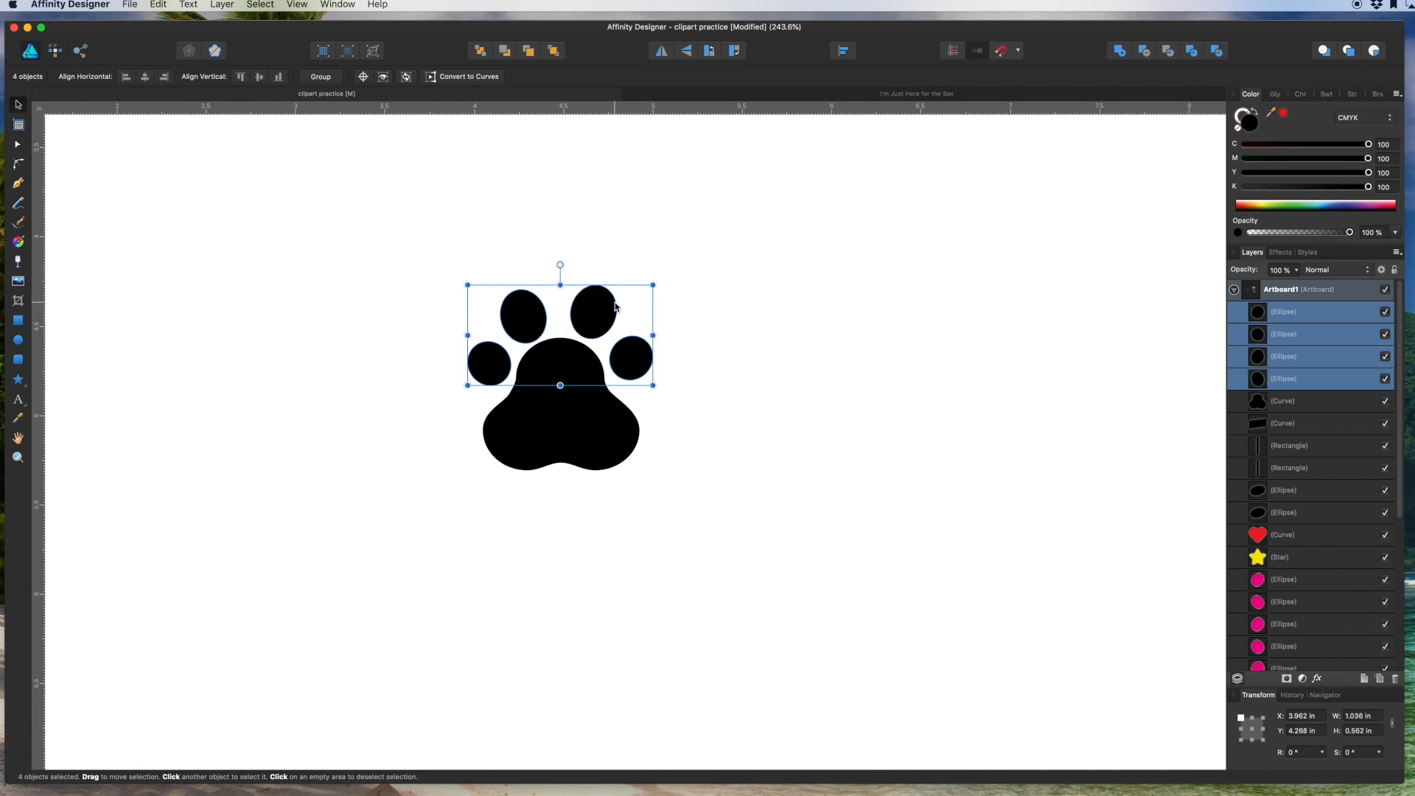
{"action": "left_click_drag", "start_coordinate": [653, 290], "coordinate": [683, 269]}
{"action": "left_click_drag", "start_coordinate": [641, 361], "coordinate": [629, 370]}
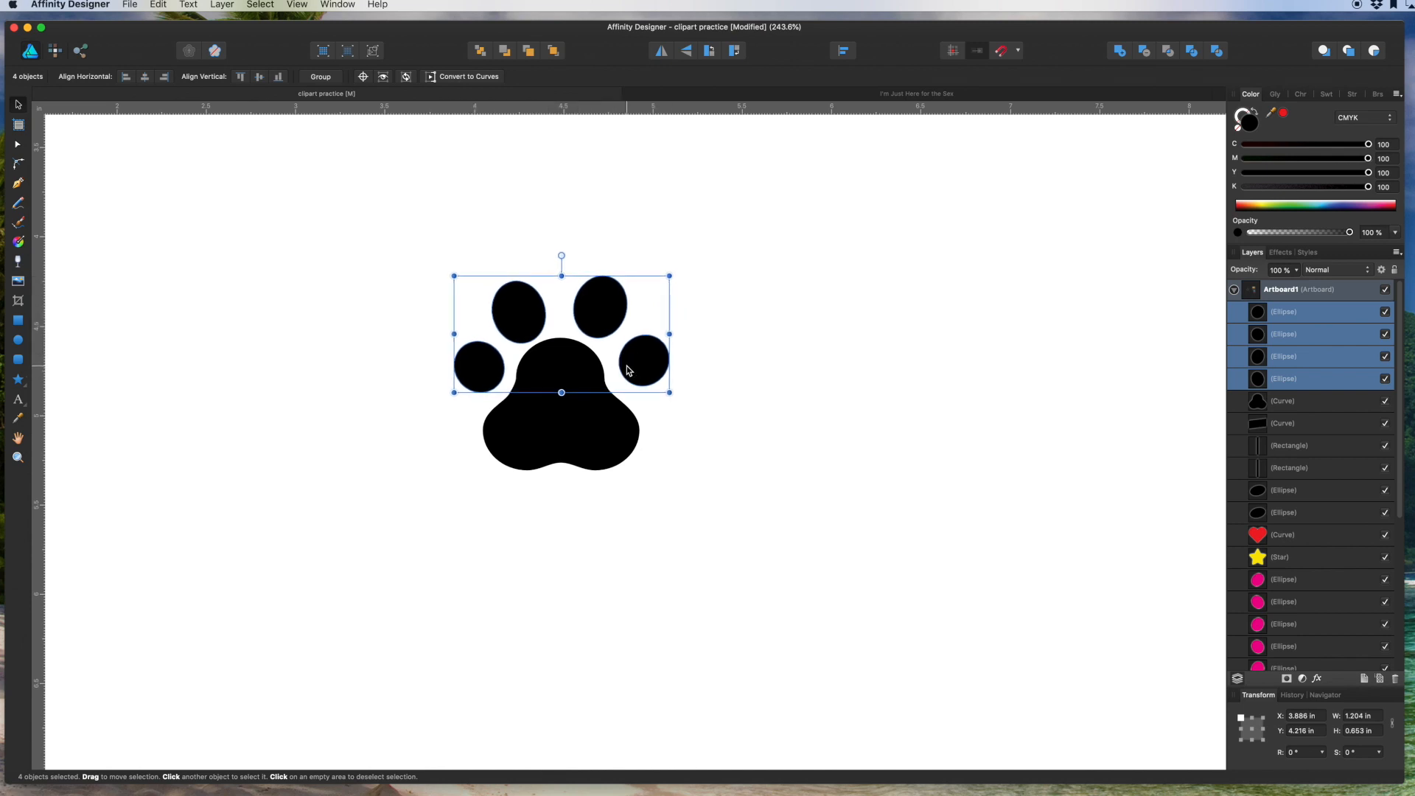
{"action": "scroll", "coordinate": [690, 480], "scroll_direction": "down", "scroll_amount": 5}
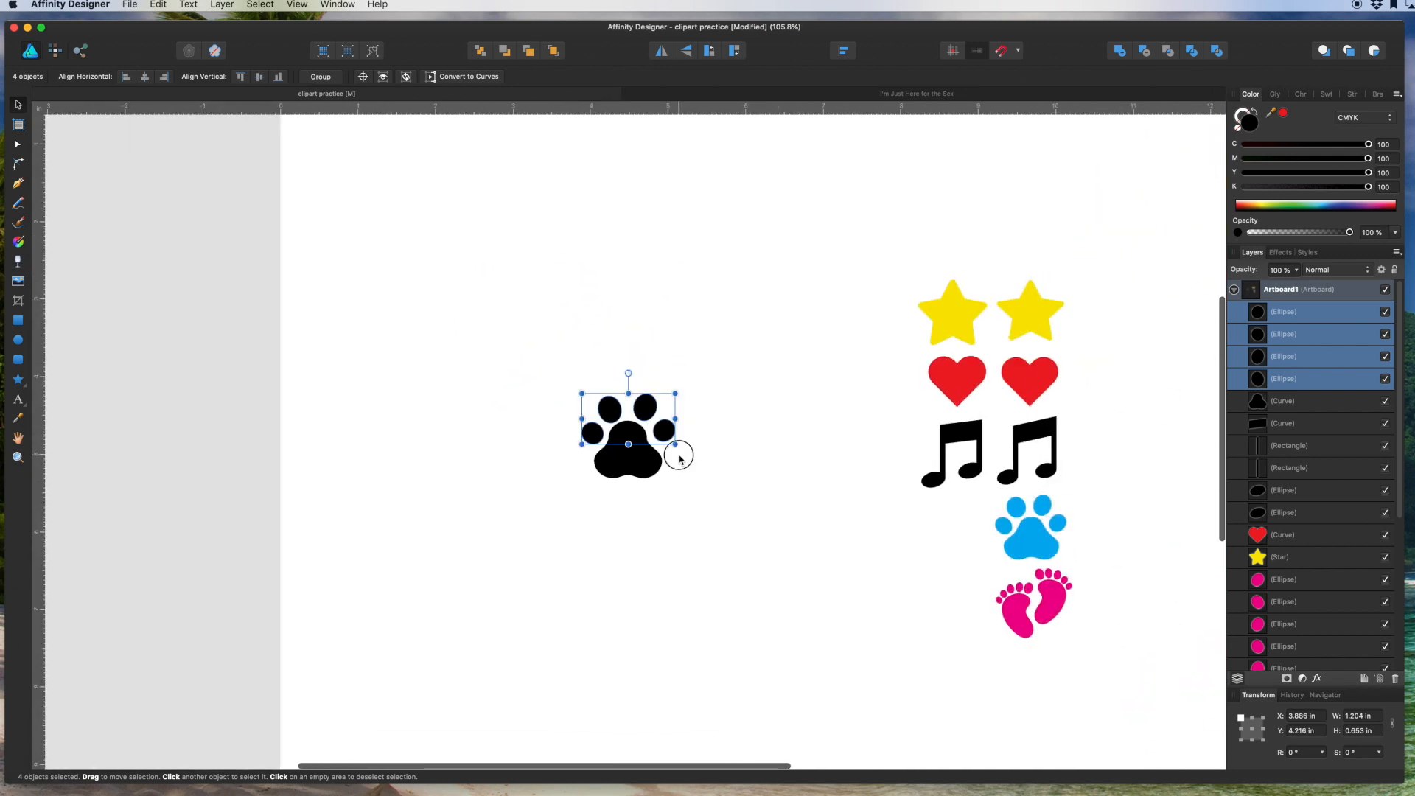
{"action": "left_click", "coordinate": [679, 458]}
Fine-tune the placement of the two upper toes and the outer right toe around the pad.
{"action": "left_click", "coordinate": [615, 410]}
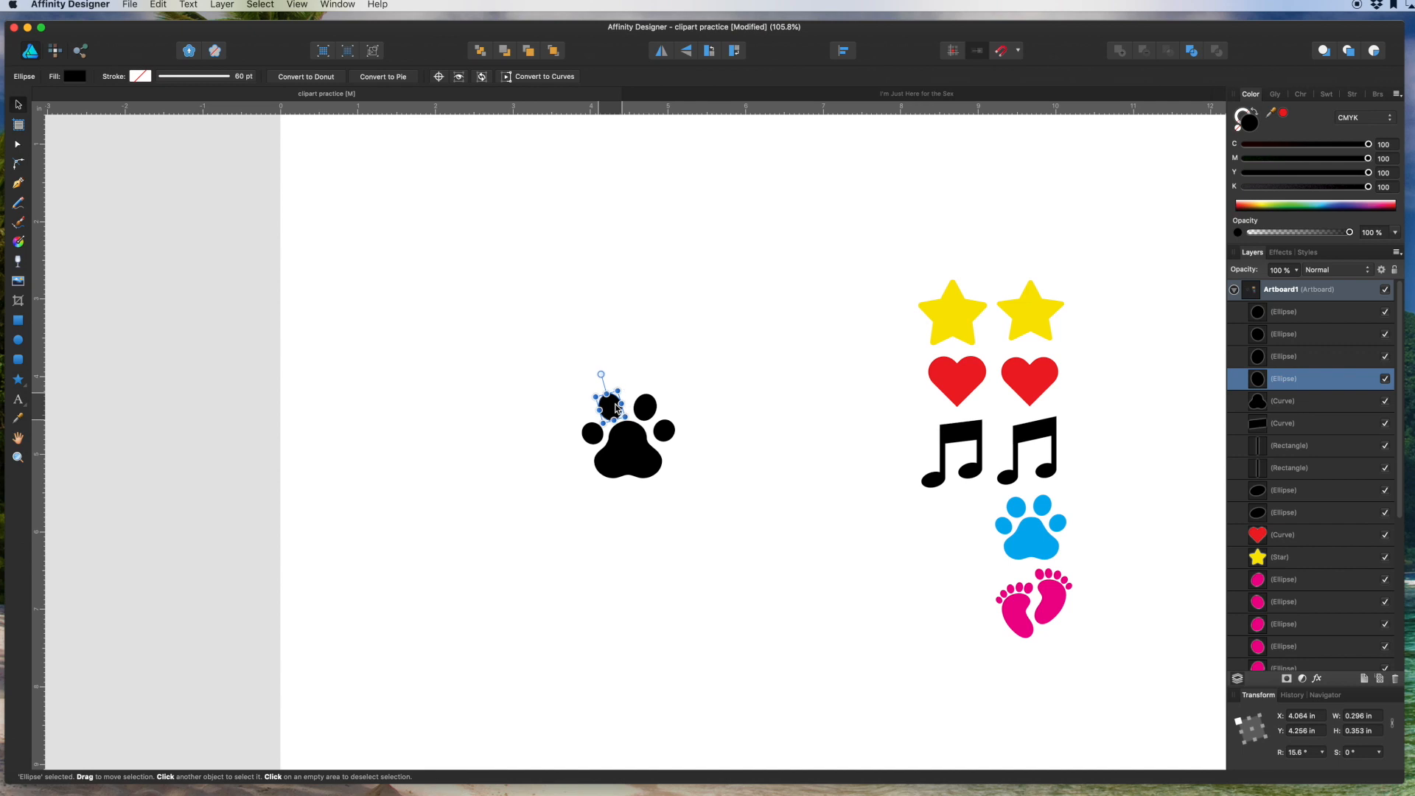
{"action": "left_click", "coordinate": [645, 411]}
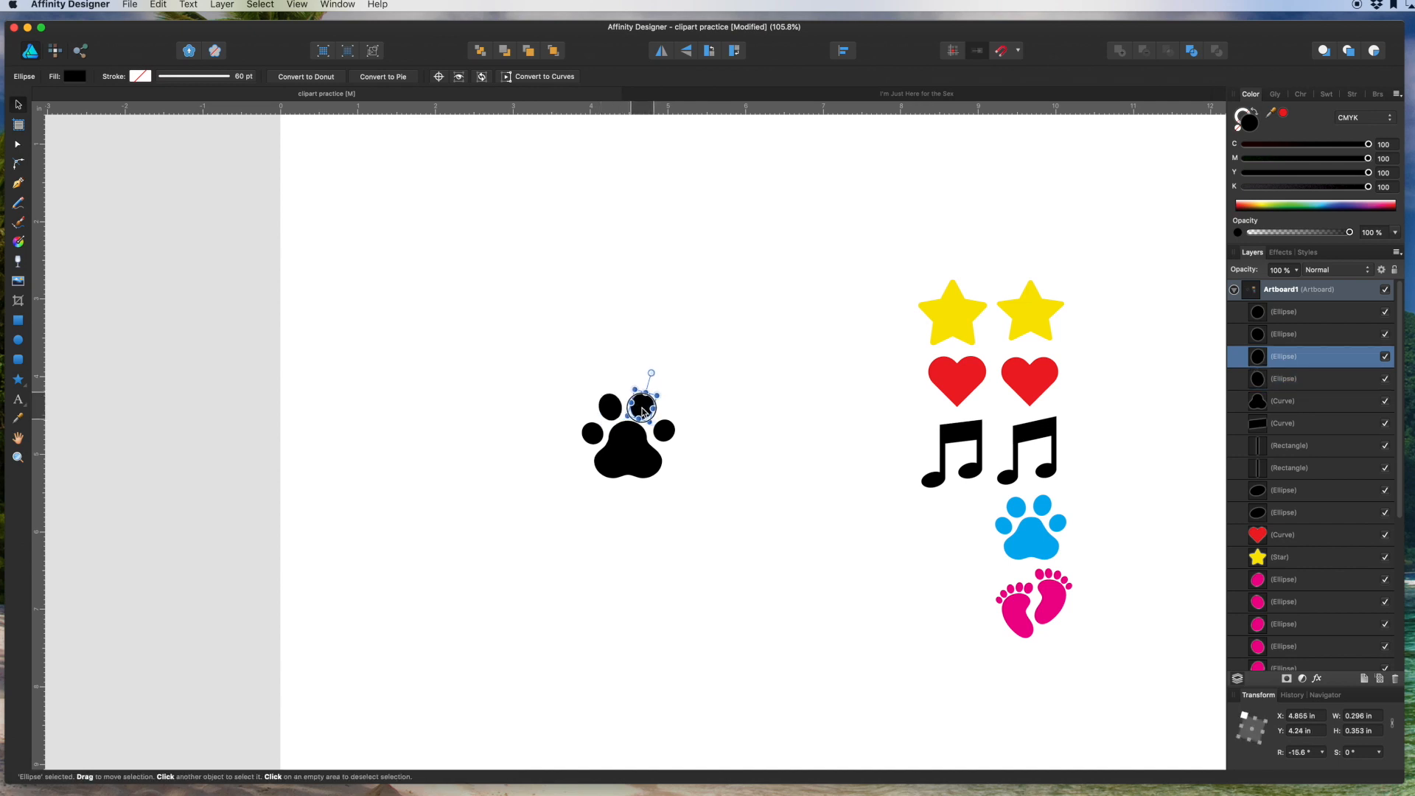
{"action": "left_click", "coordinate": [666, 433]}
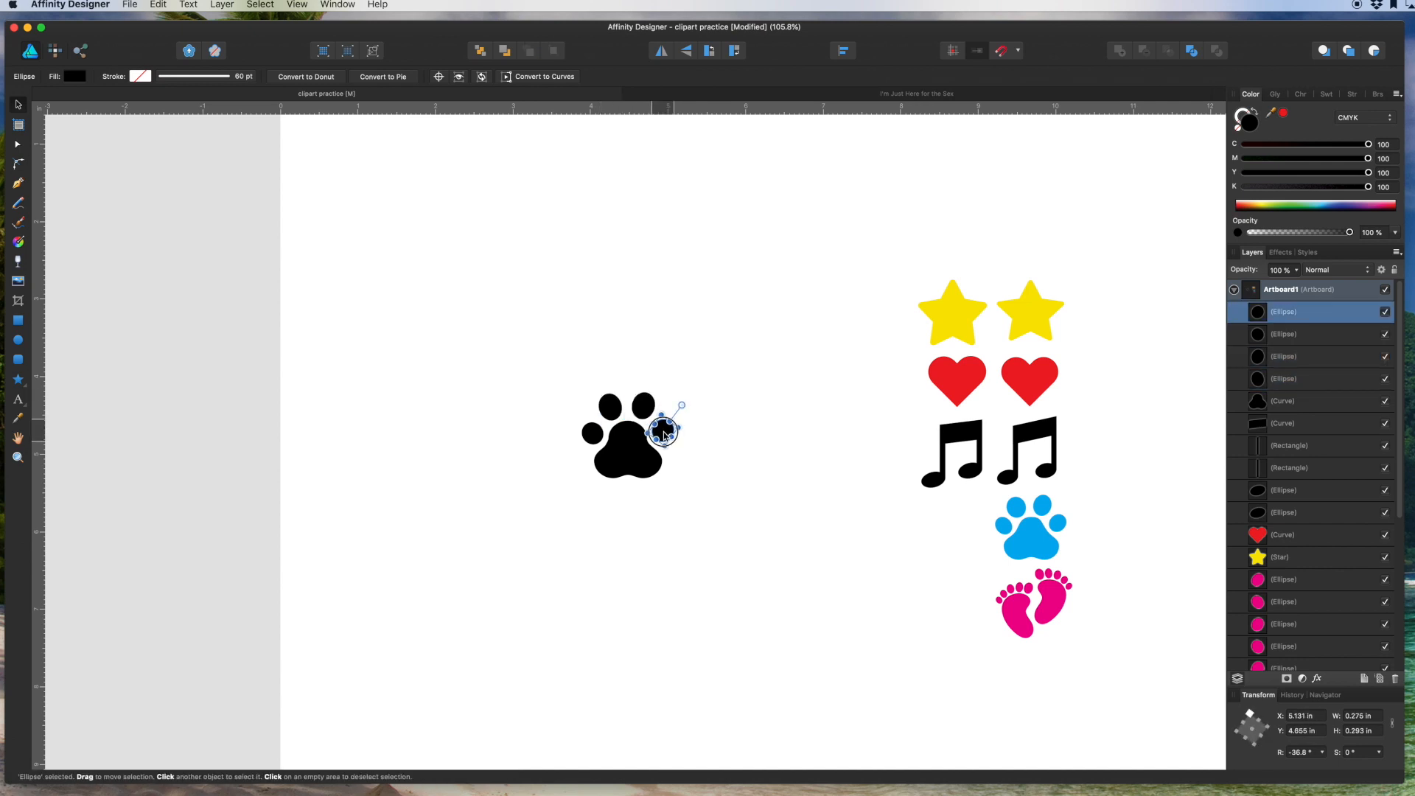
{"action": "left_click", "coordinate": [708, 436]}
Move and scale the five paw pieces to about 0.94 by 0.87 in just left of the blue sample paw, and group them.
{"action": "left_click_drag", "start_coordinate": [559, 375], "coordinate": [698, 528]}
{"action": "left_click_drag", "start_coordinate": [620, 444], "coordinate": [915, 560]}
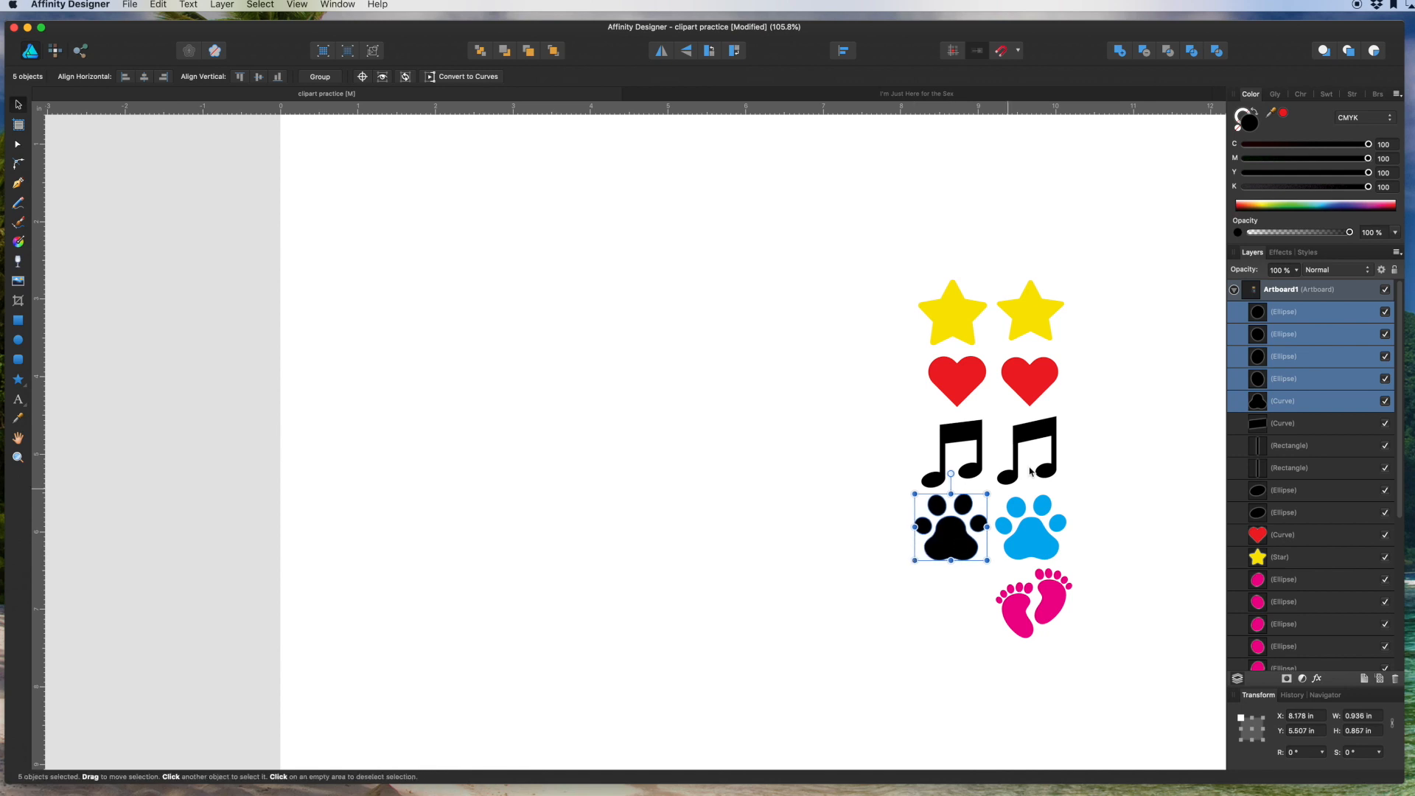
{"action": "key", "text": "super+g"}
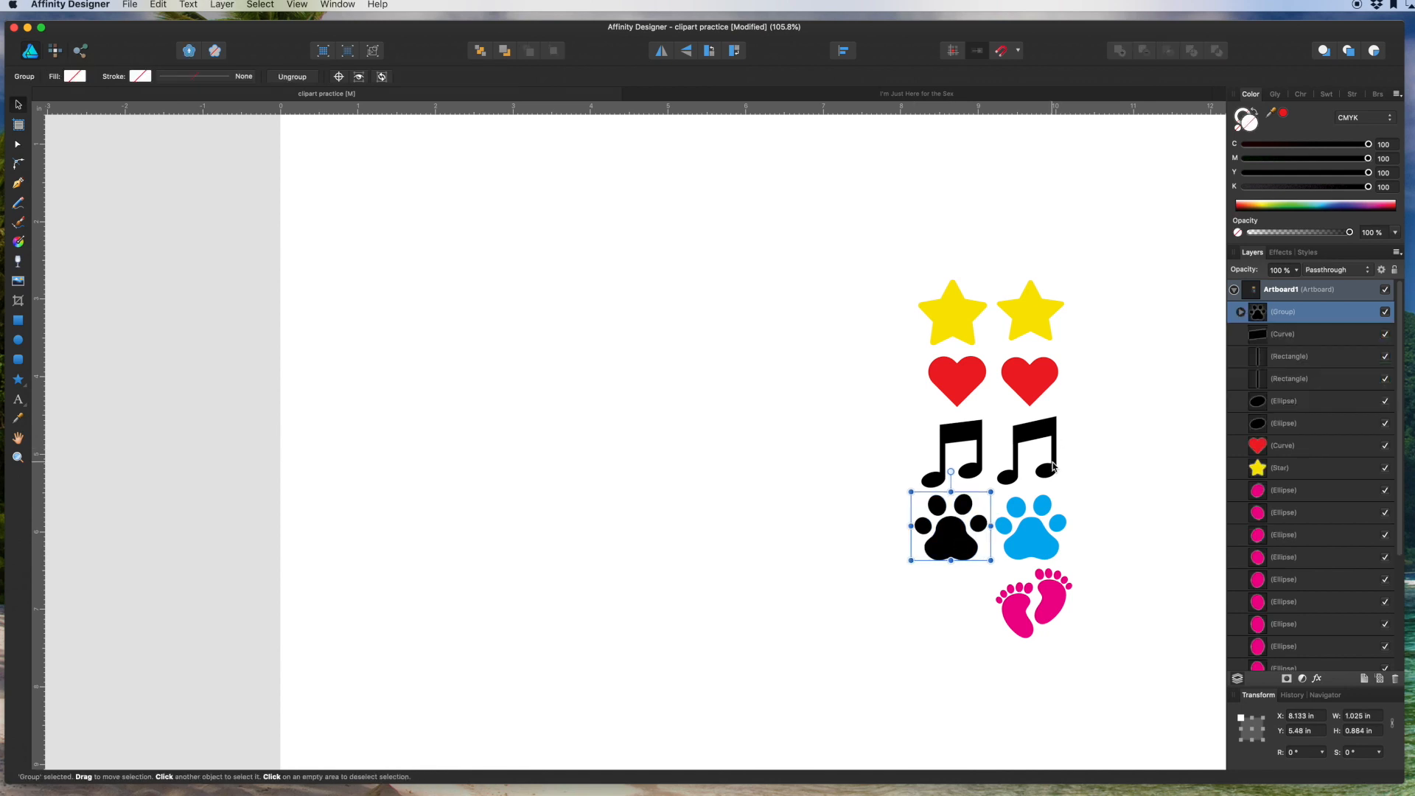
Fill the grouped paw with the blue sampled from the sample paw, and deselect it.
{"action": "left_click_drag", "start_coordinate": [1283, 116], "coordinate": [1029, 545]}
{"action": "left_click", "coordinate": [1284, 114]}
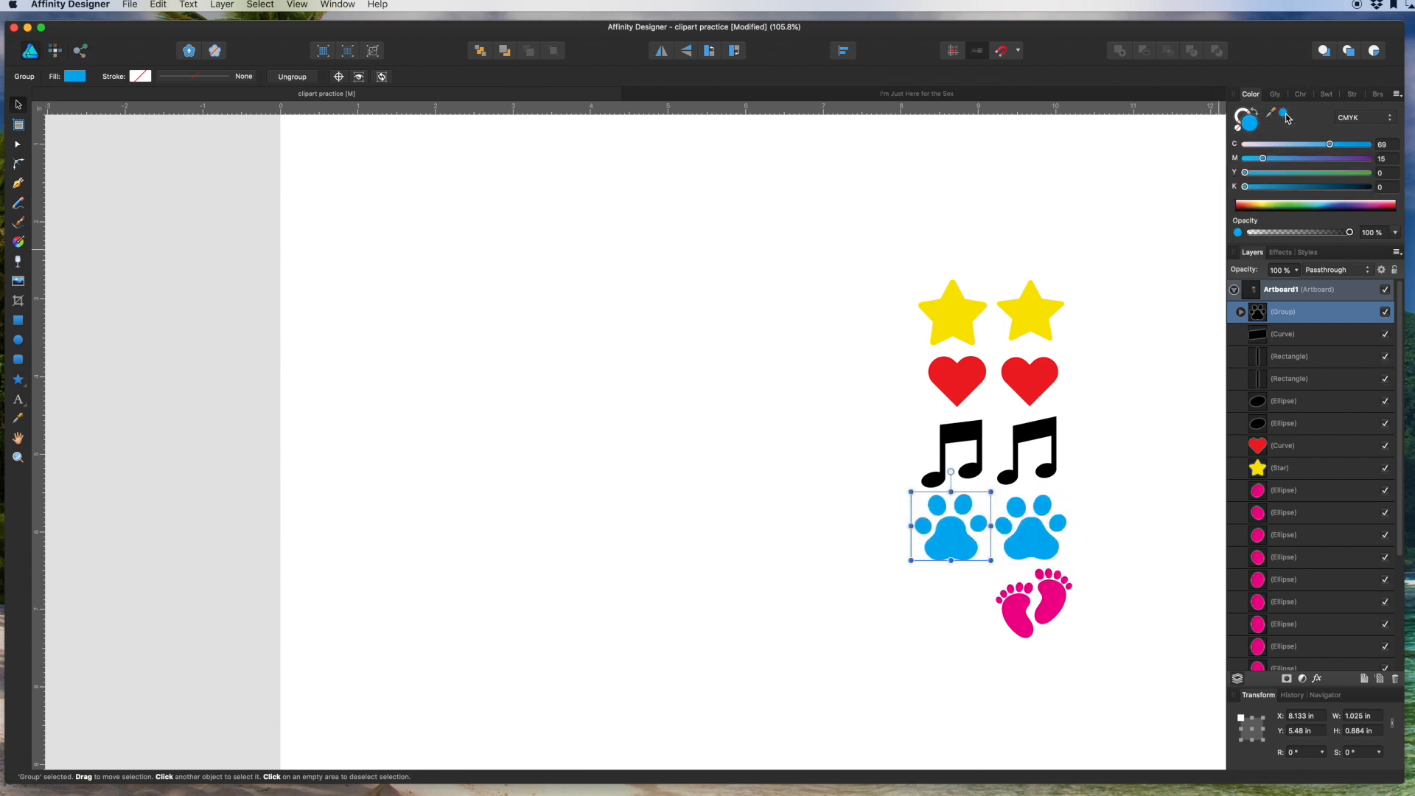
{"action": "left_click", "coordinate": [728, 493]}
Draw an ellipse about 0.79 by 0.55 in on the blank artboard area to start the footprint.
{"action": "scroll", "coordinate": [715, 497], "scroll_direction": "down", "scroll_amount": 3}
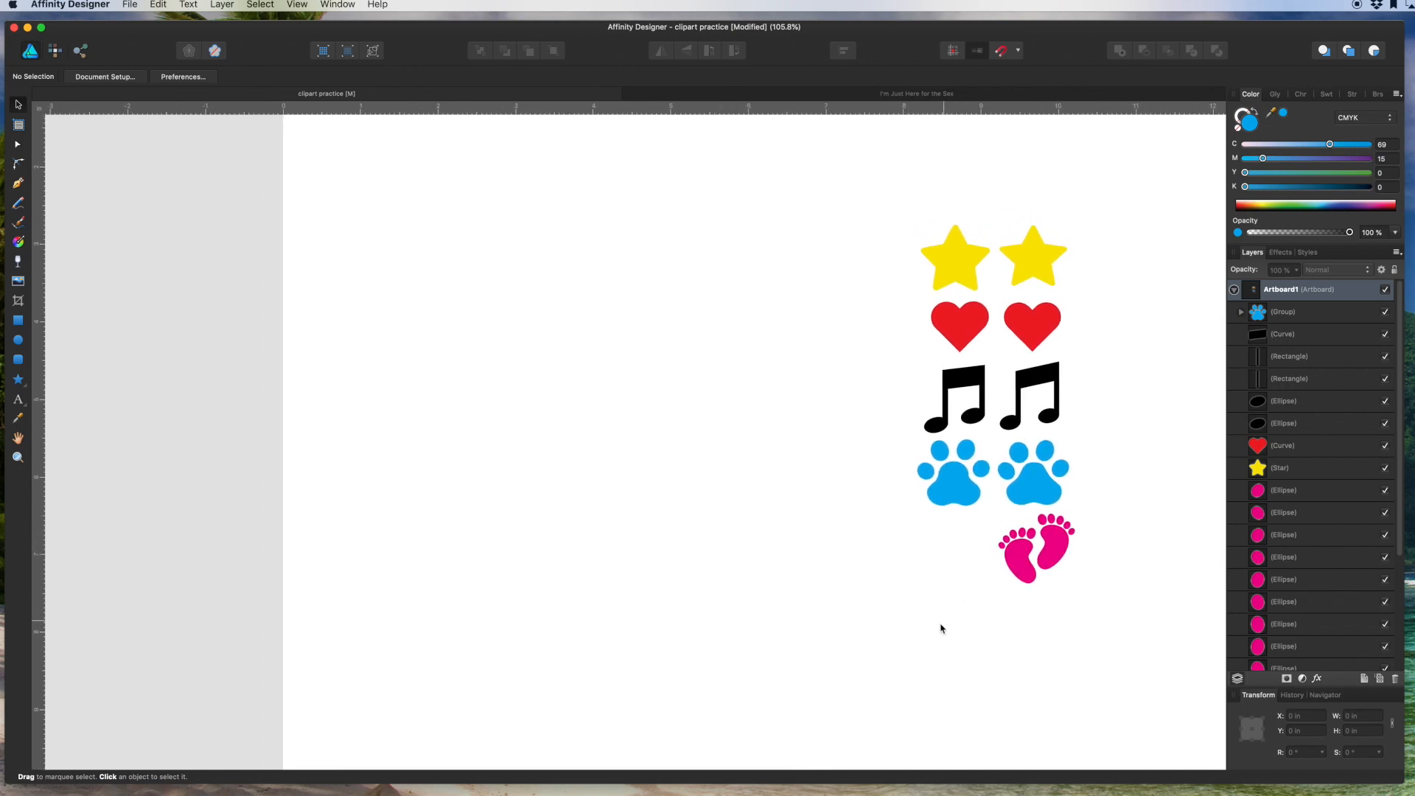
{"action": "right_click", "coordinate": [631, 479]}
{"action": "left_click", "coordinate": [657, 347]}
{"action": "left_click", "coordinate": [19, 342]}
{"action": "left_click_drag", "start_coordinate": [589, 428], "coordinate": [652, 472]}
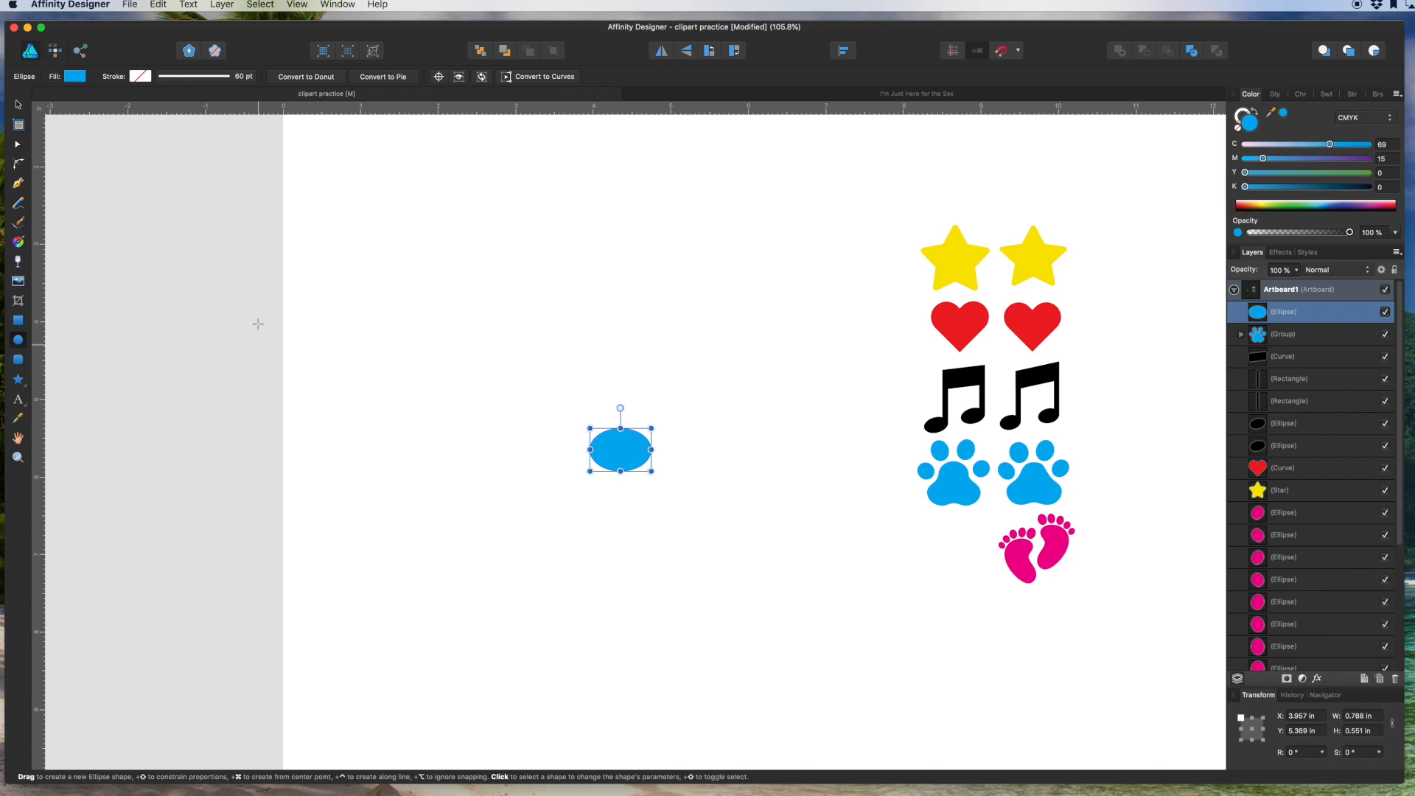
Duplicate the ellipse, rotate the copy to about -69° and overlap it below the original as the heel.
{"action": "left_click", "coordinate": [16, 107]}
{"action": "left_click_drag", "start_coordinate": [631, 451], "coordinate": [623, 491]}
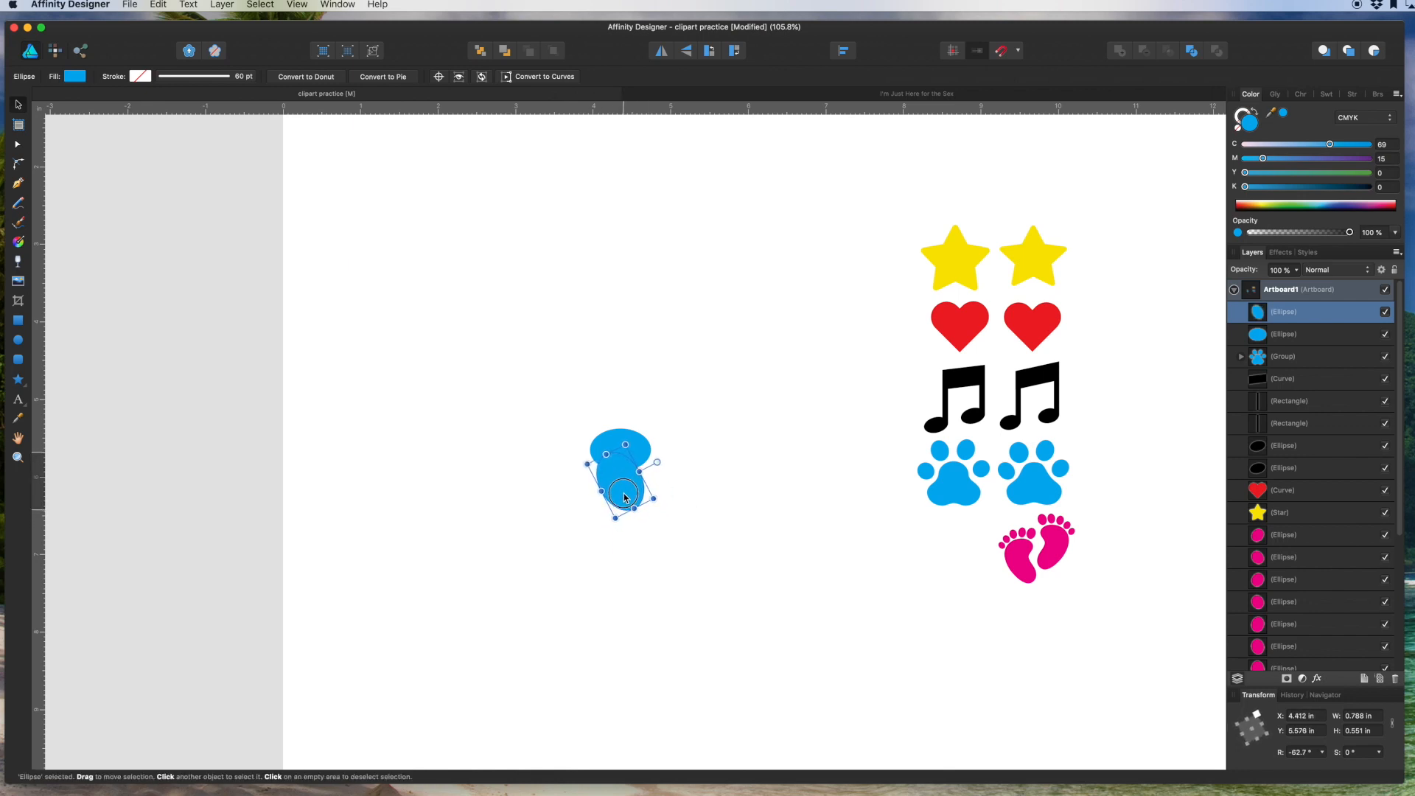
{"action": "right_click", "coordinate": [624, 491]}
{"action": "left_click", "coordinate": [538, 496]}
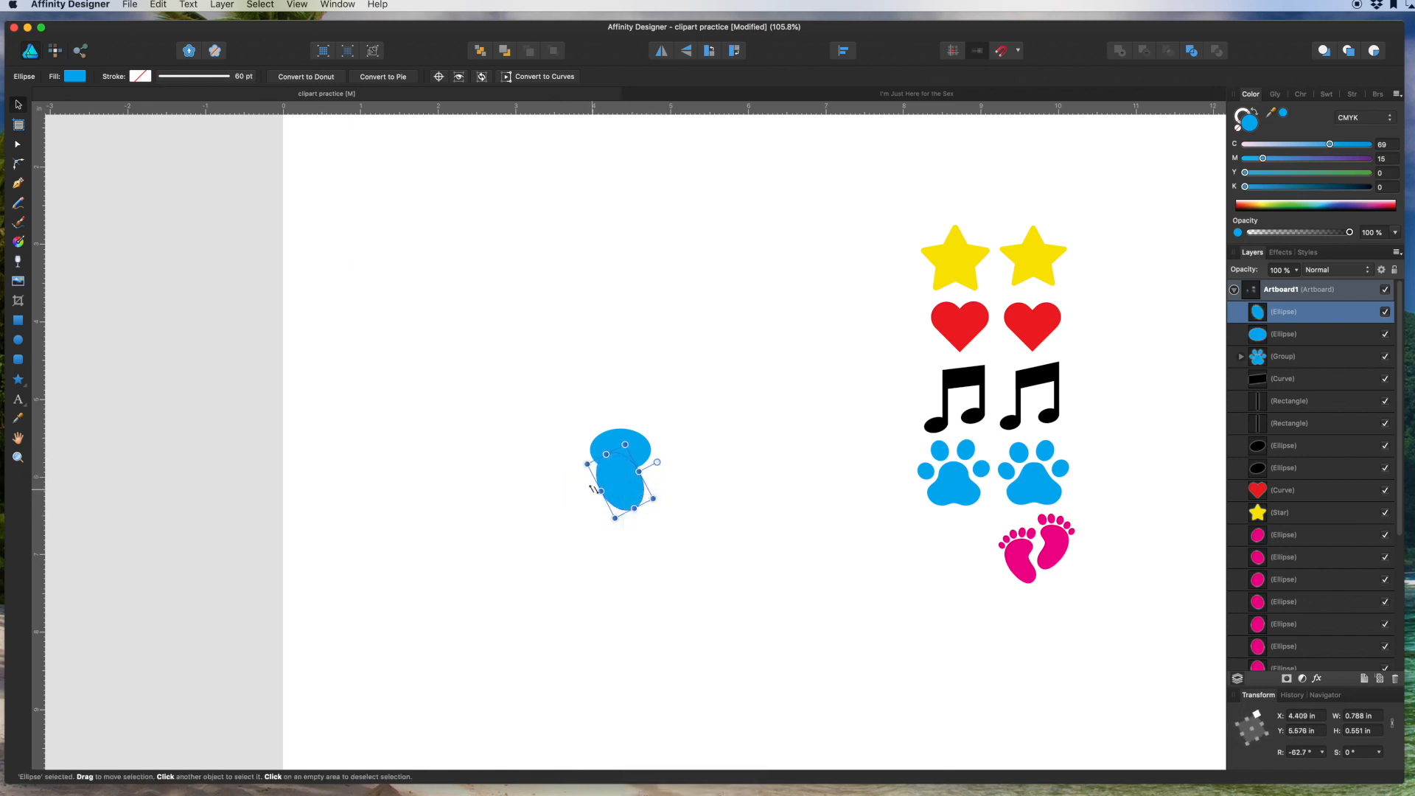
{"action": "left_click_drag", "start_coordinate": [657, 505], "coordinate": [637, 488]}
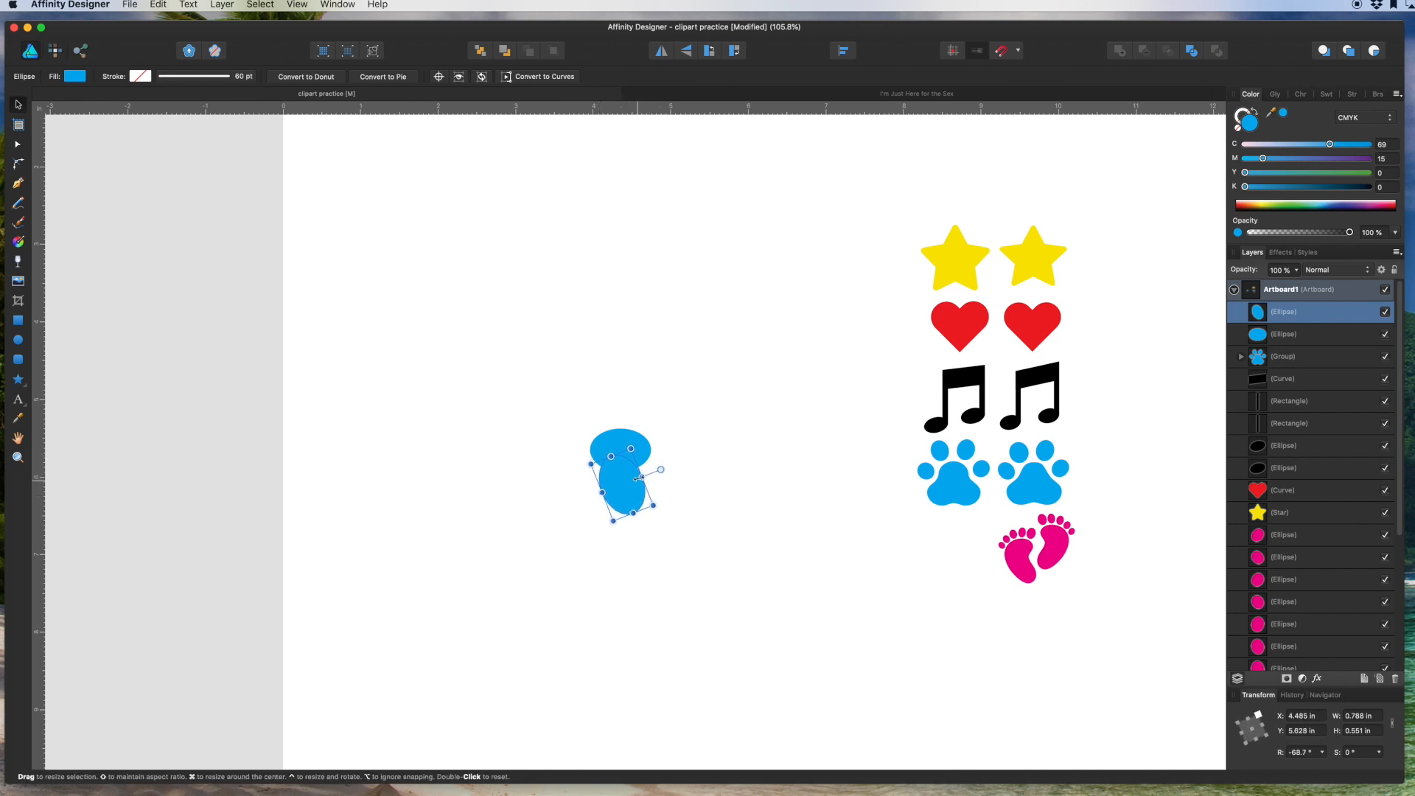
Tilt the upper ellipse slightly and merge both ellipses into one foot shape with the Add operation.
{"action": "left_click", "coordinate": [643, 456]}
{"action": "left_click_drag", "start_coordinate": [658, 471], "coordinate": [628, 496]}
{"action": "left_click", "coordinate": [635, 438], "text": "shift"}
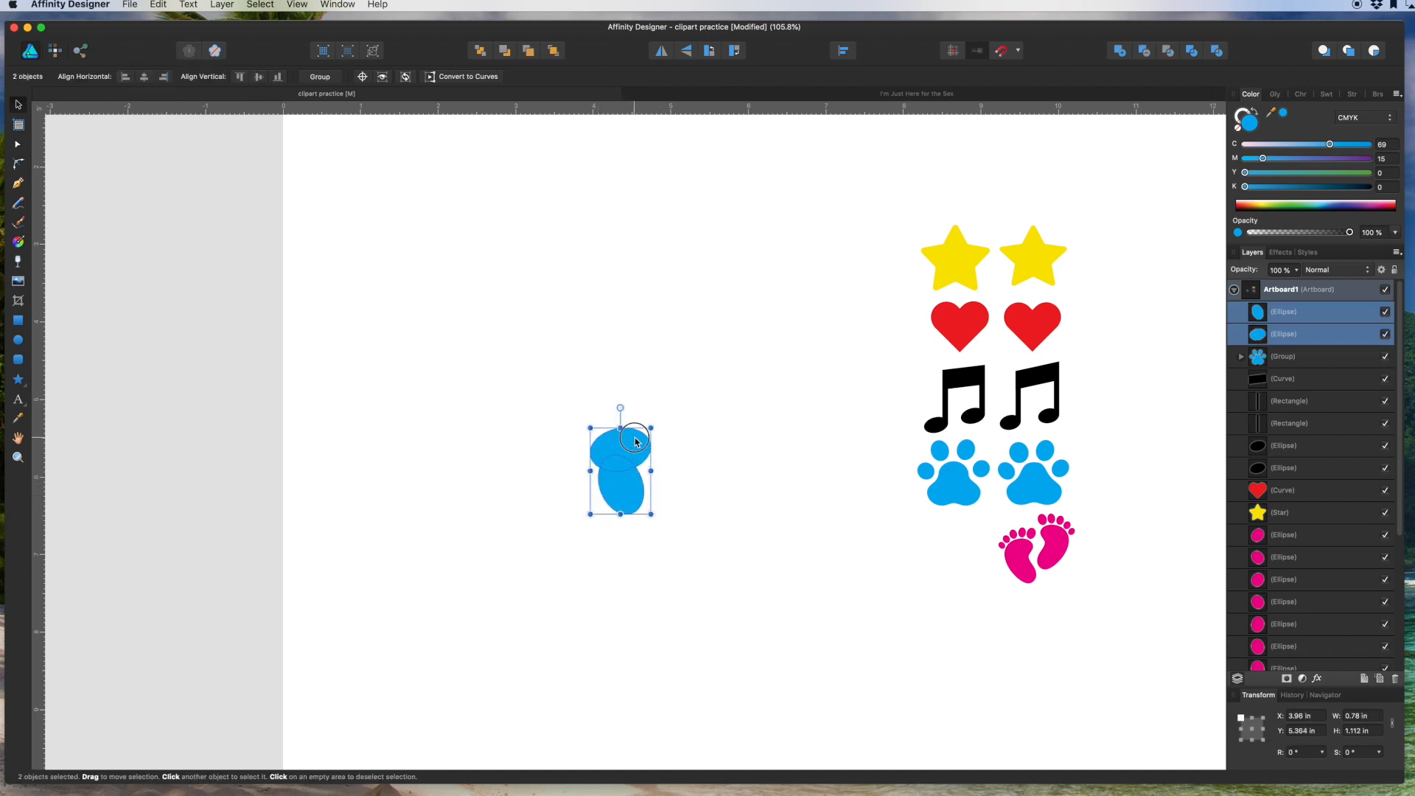
{"action": "left_click", "coordinate": [1119, 51]}
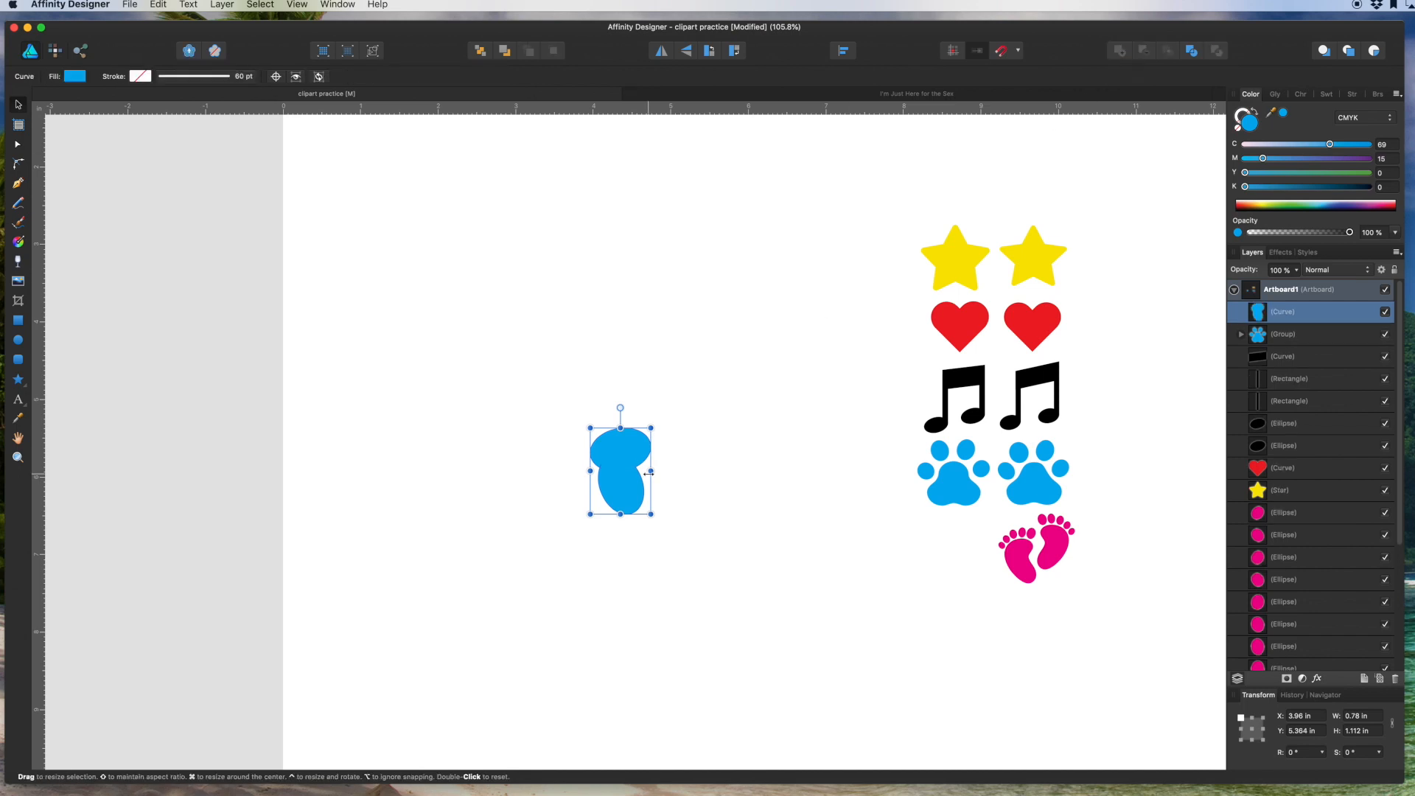
Convert the right junction node of the foot shape to smooth and shift it outward to form a soft arch.
{"action": "scroll", "coordinate": [656, 471], "scroll_direction": "up", "scroll_amount": 10}
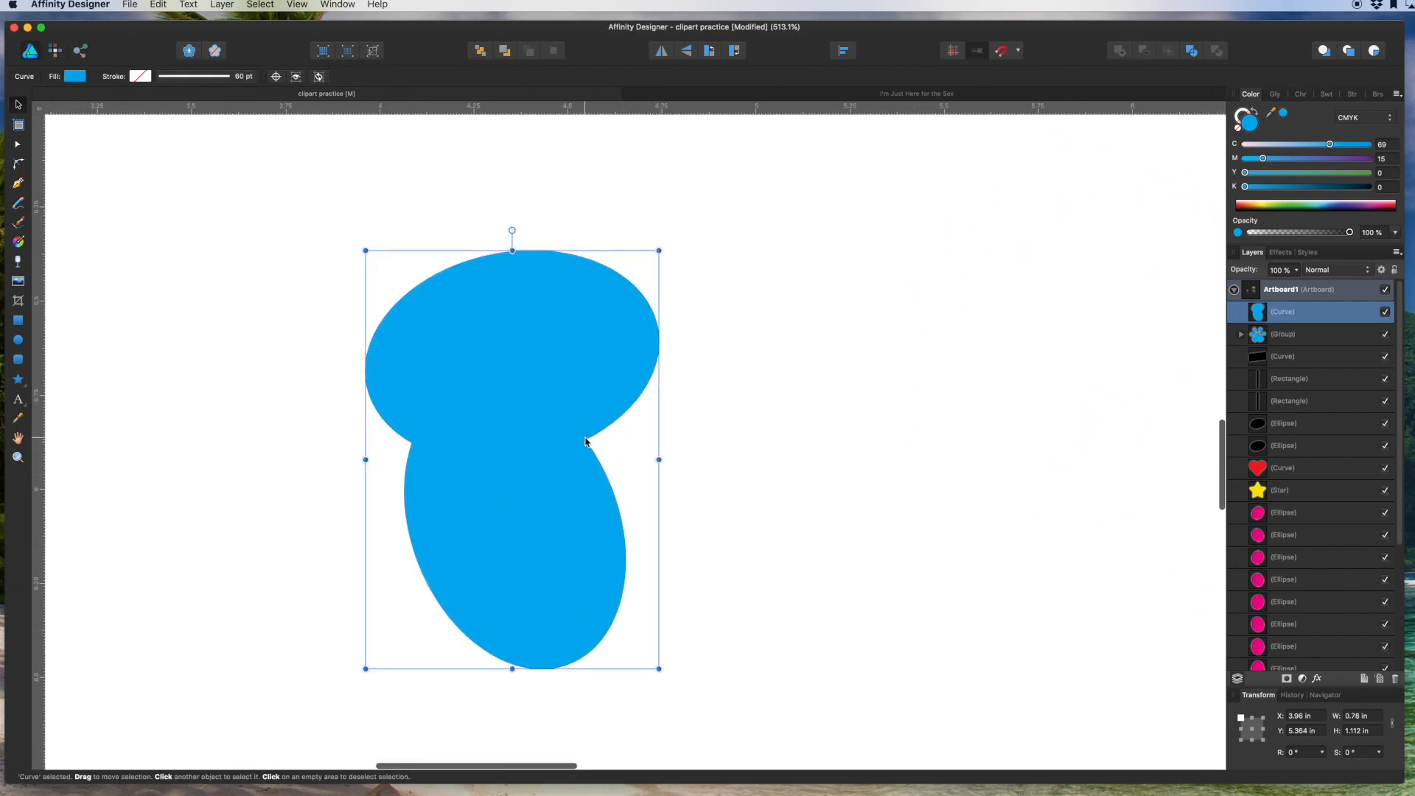
{"action": "double_click", "coordinate": [586, 440]}
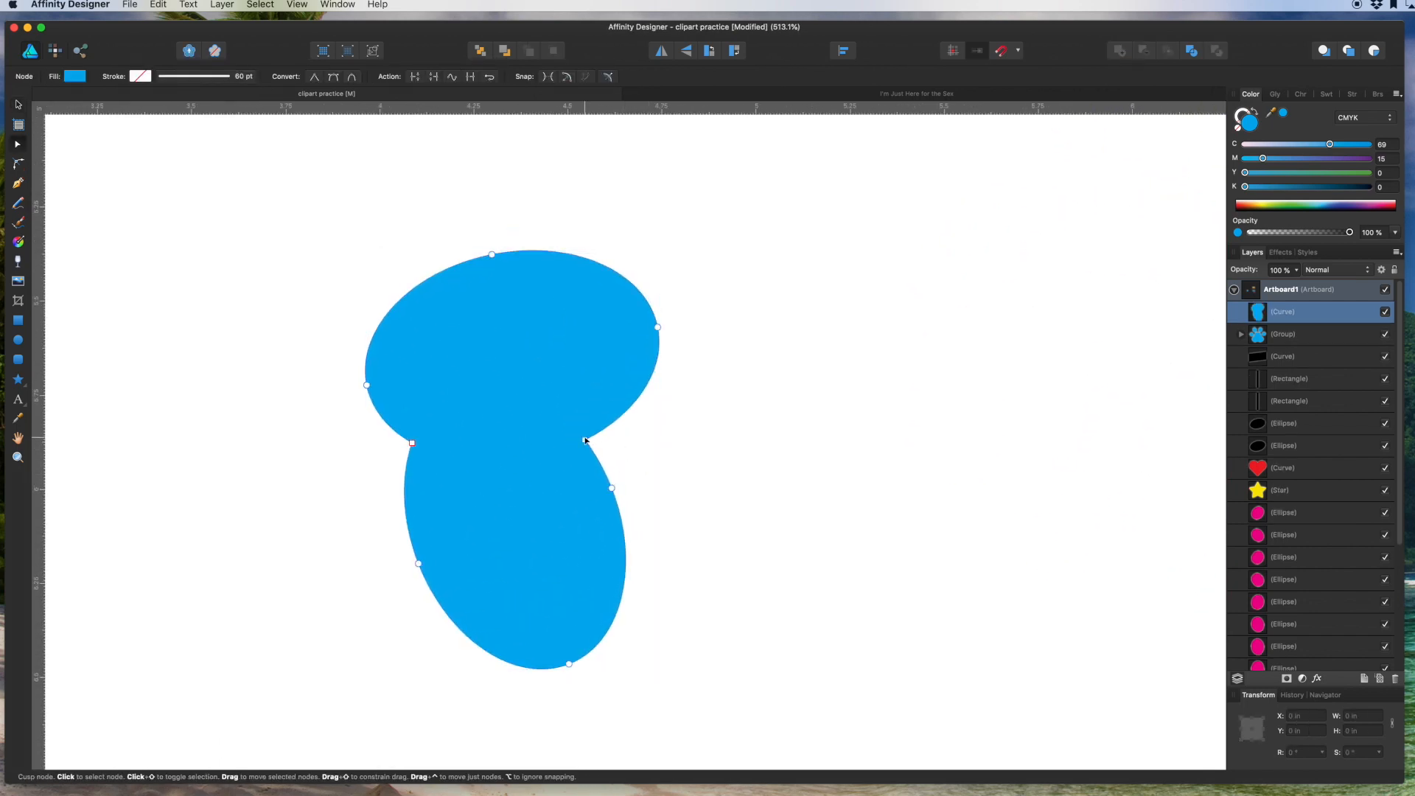
{"action": "left_click", "coordinate": [333, 77]}
{"action": "left_click_drag", "start_coordinate": [585, 440], "coordinate": [605, 439]}
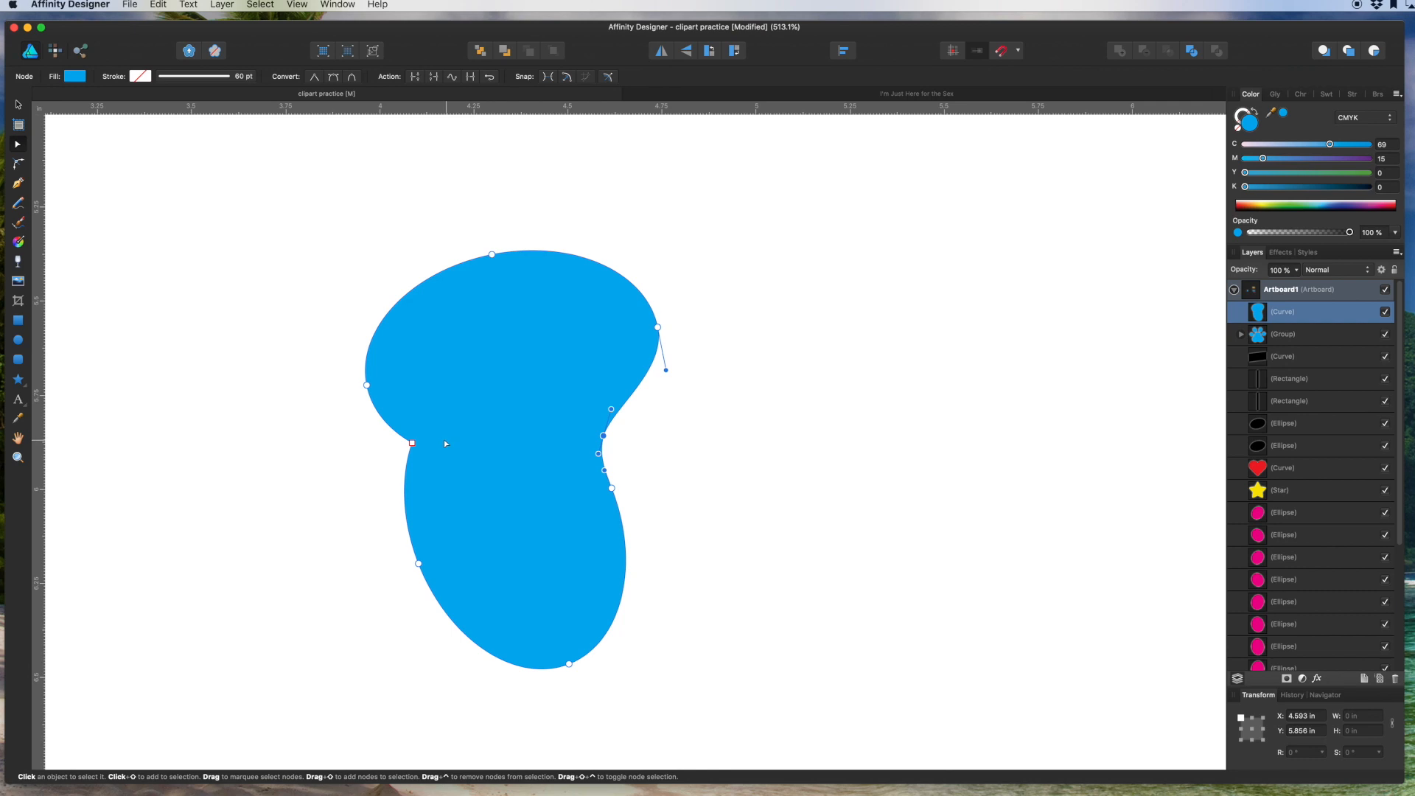
Convert the left junction node to smooth and pull it outward and down to fill the notch.
{"action": "left_click", "coordinate": [412, 443]}
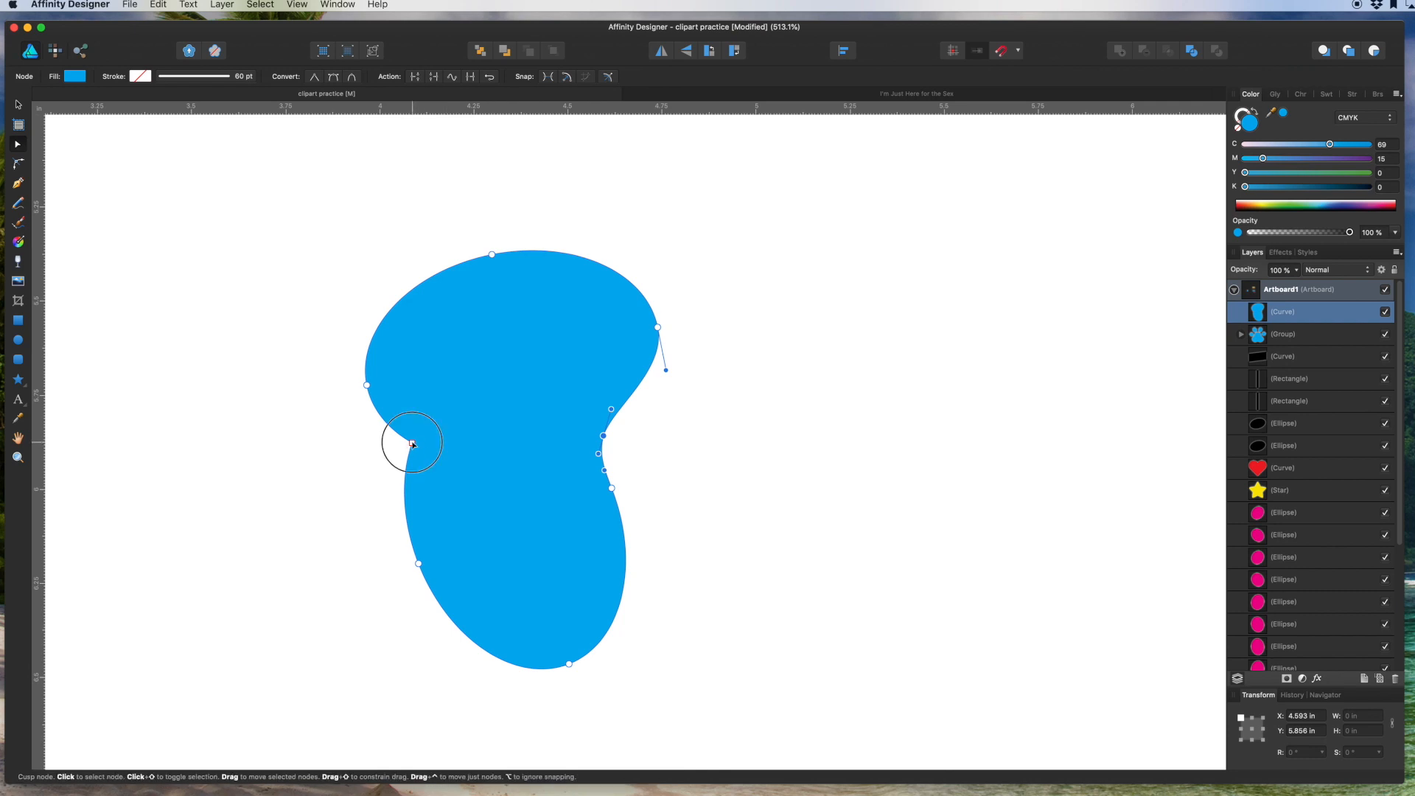
{"action": "left_click", "coordinate": [333, 77]}
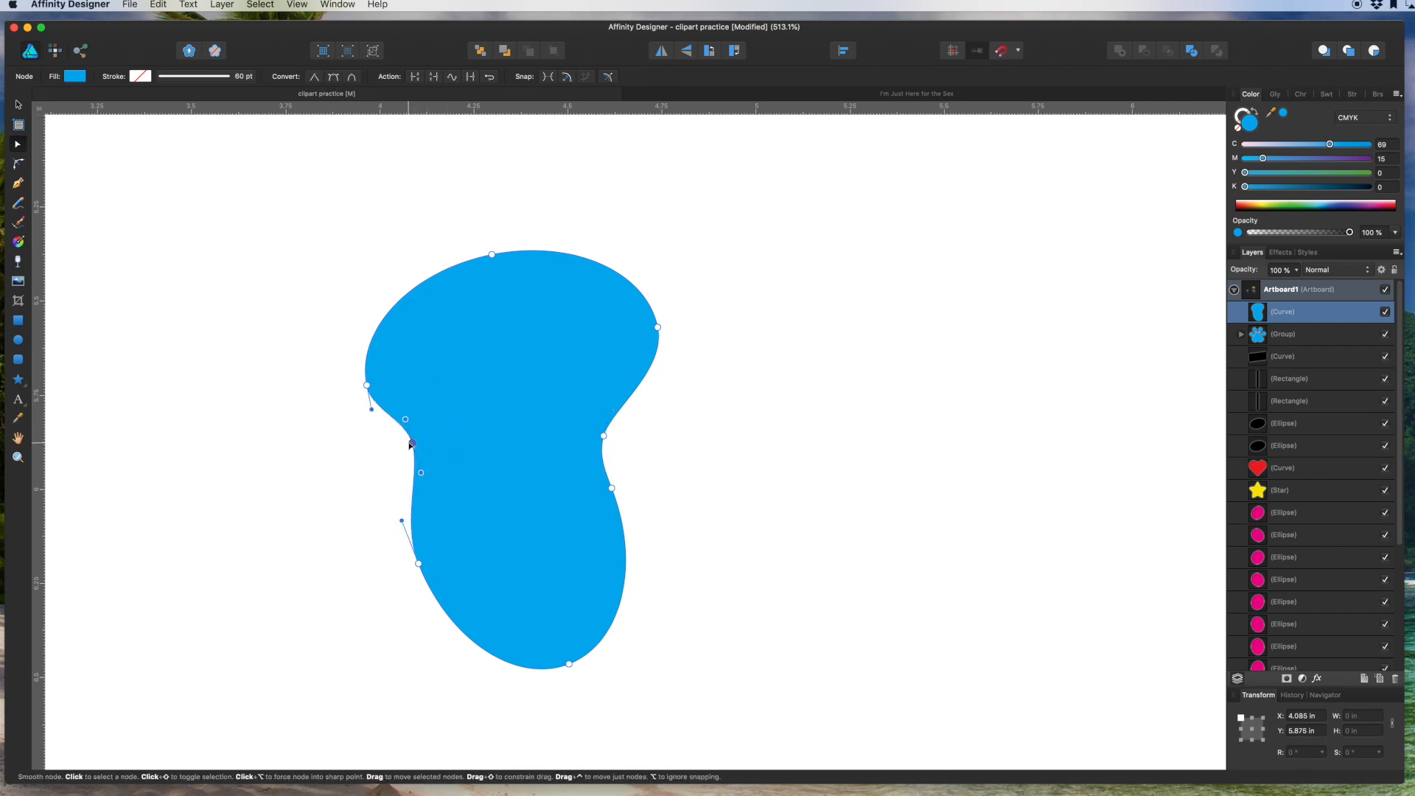
{"action": "left_click_drag", "start_coordinate": [412, 443], "coordinate": [378, 473]}
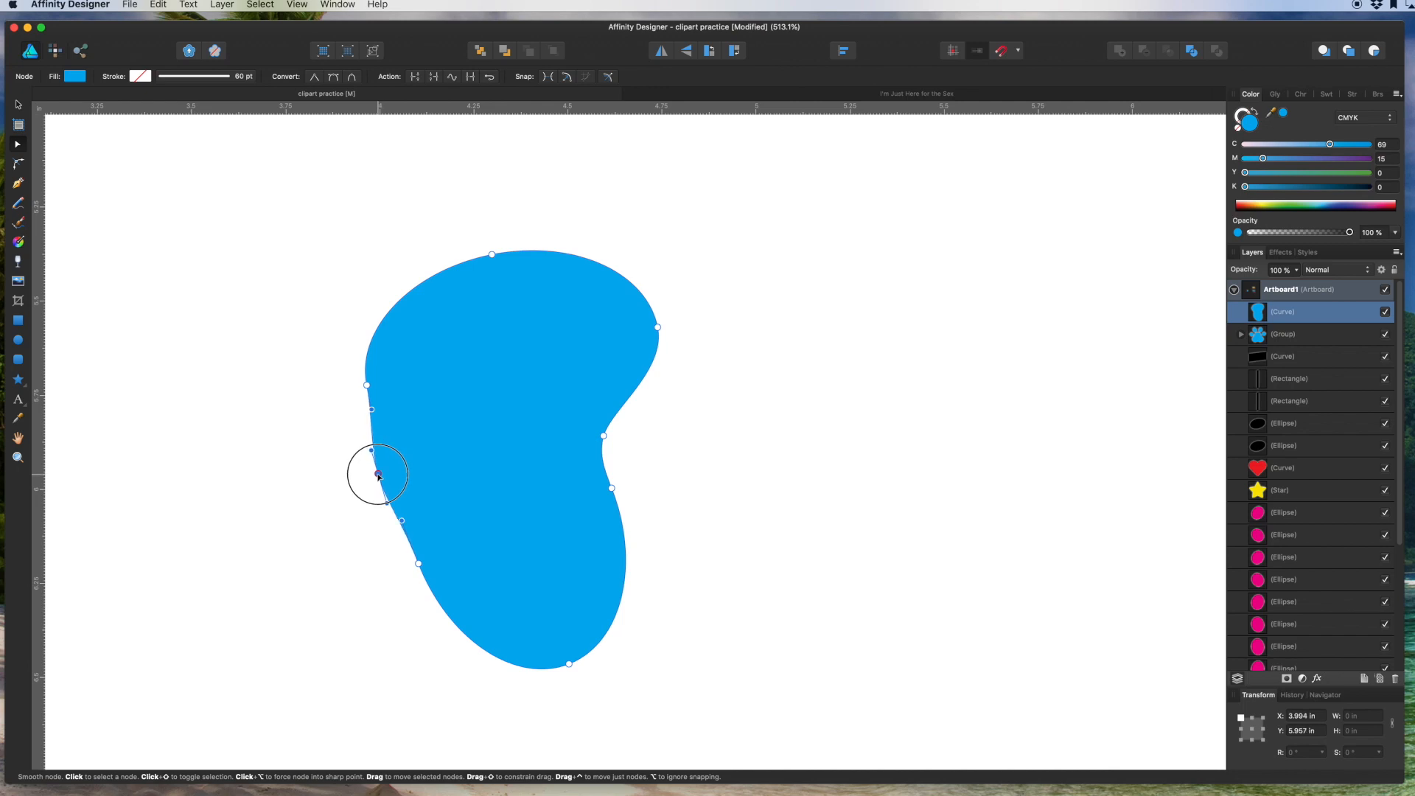
Adjust the handles of the two nodes above and below the former notch to even out the foot's outer edge, and deselect.
{"action": "left_click", "coordinate": [367, 384]}
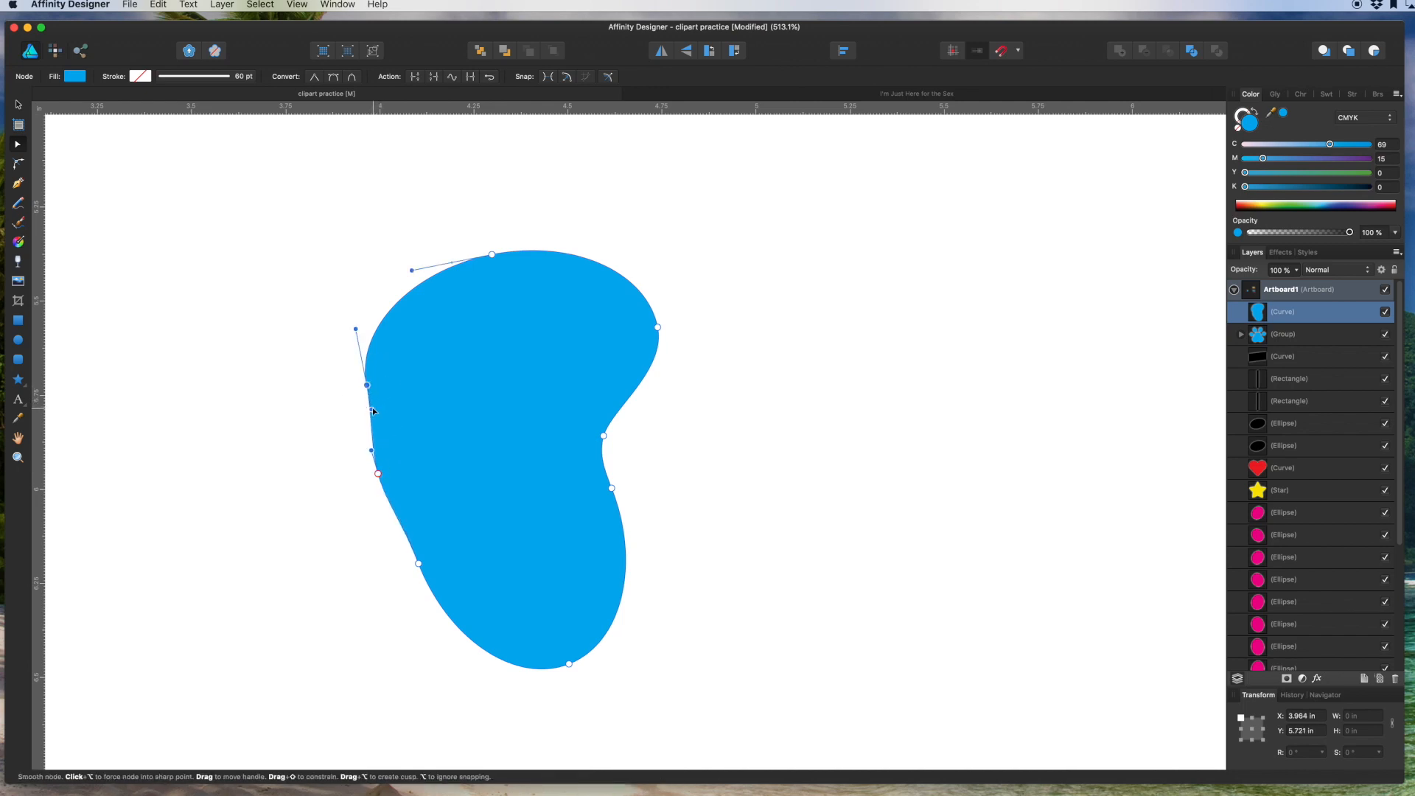
{"action": "left_click_drag", "start_coordinate": [368, 409], "coordinate": [367, 412]}
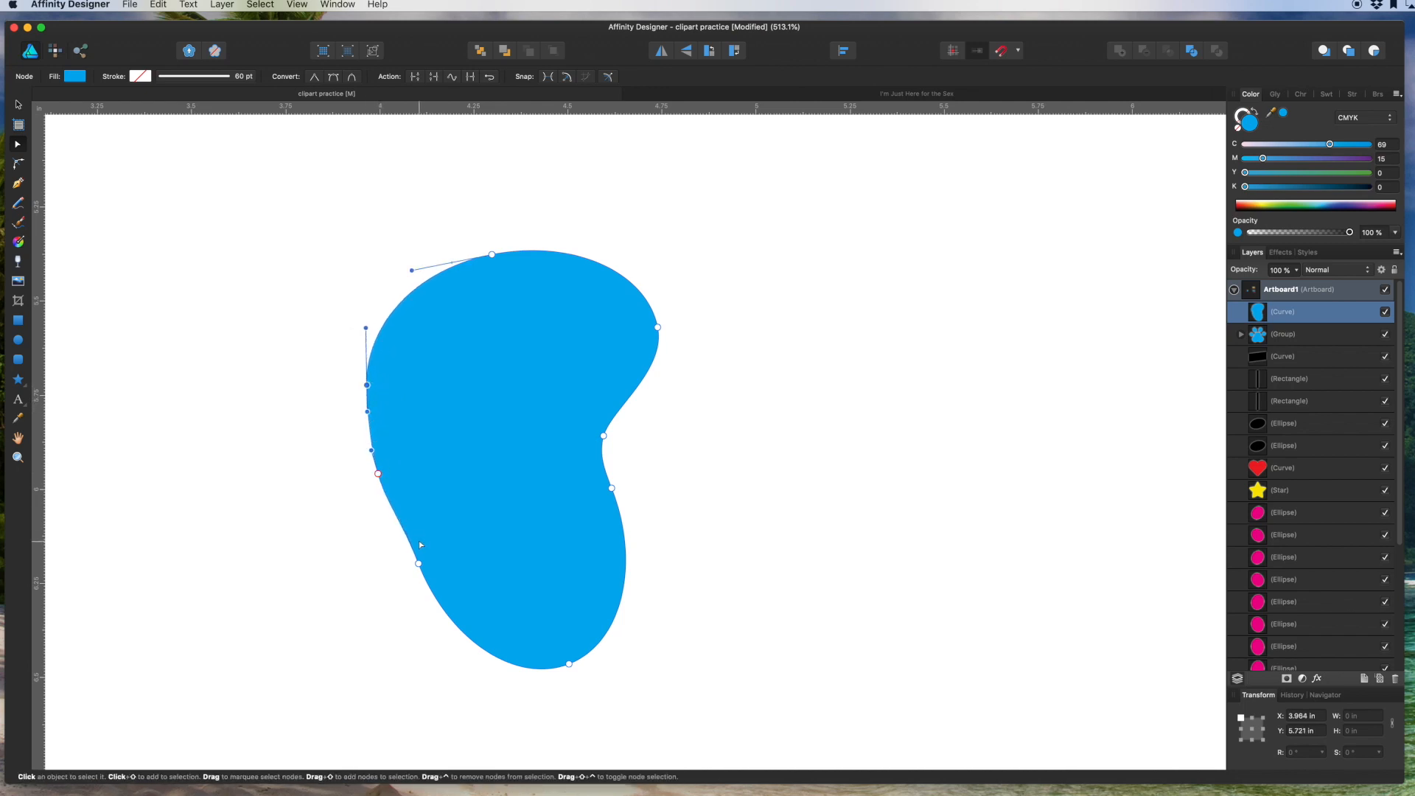
{"action": "left_click", "coordinate": [419, 565]}
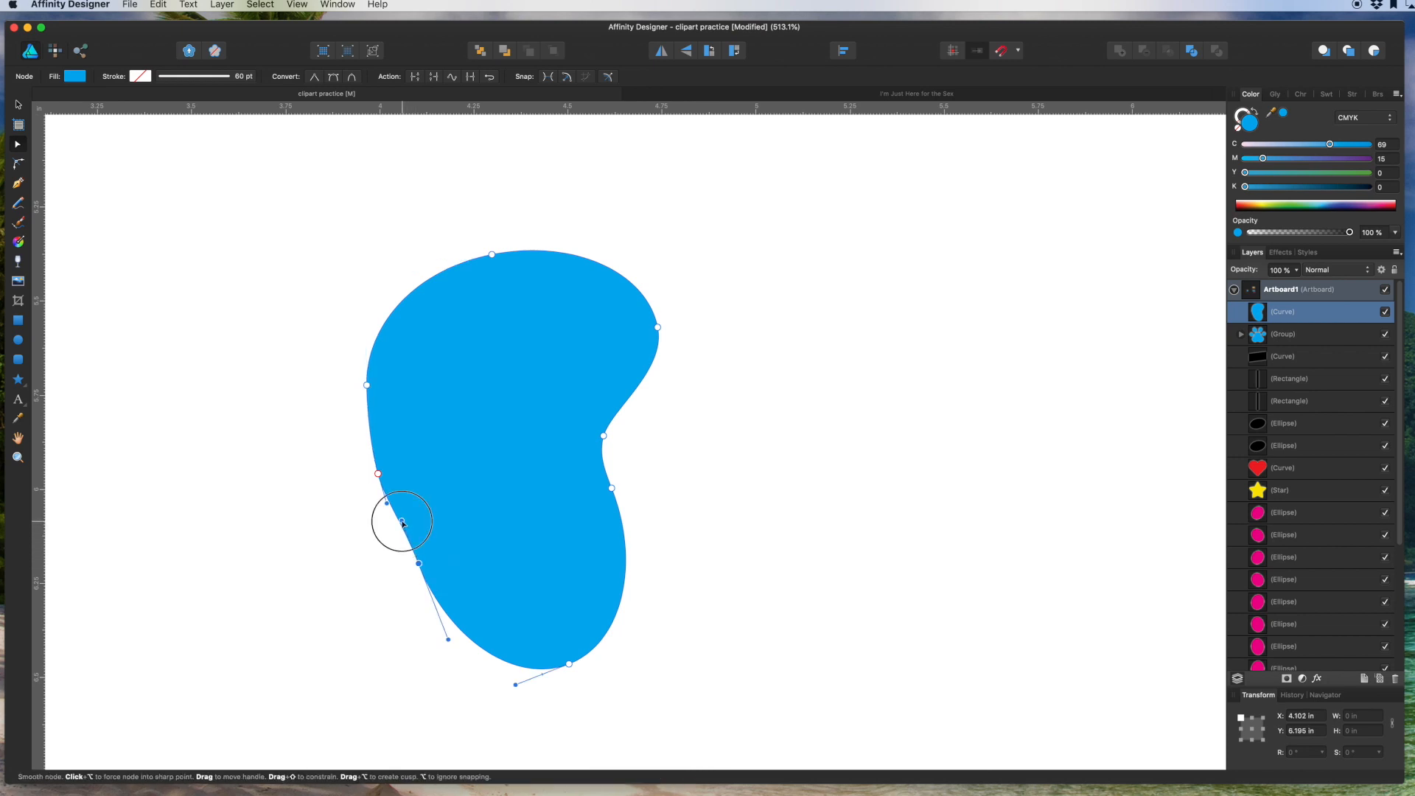
{"action": "left_click_drag", "start_coordinate": [418, 564], "coordinate": [421, 571]}
{"action": "left_click", "coordinate": [672, 363]}
{"action": "scroll", "coordinate": [672, 363], "scroll_direction": "down", "scroll_amount": 5}
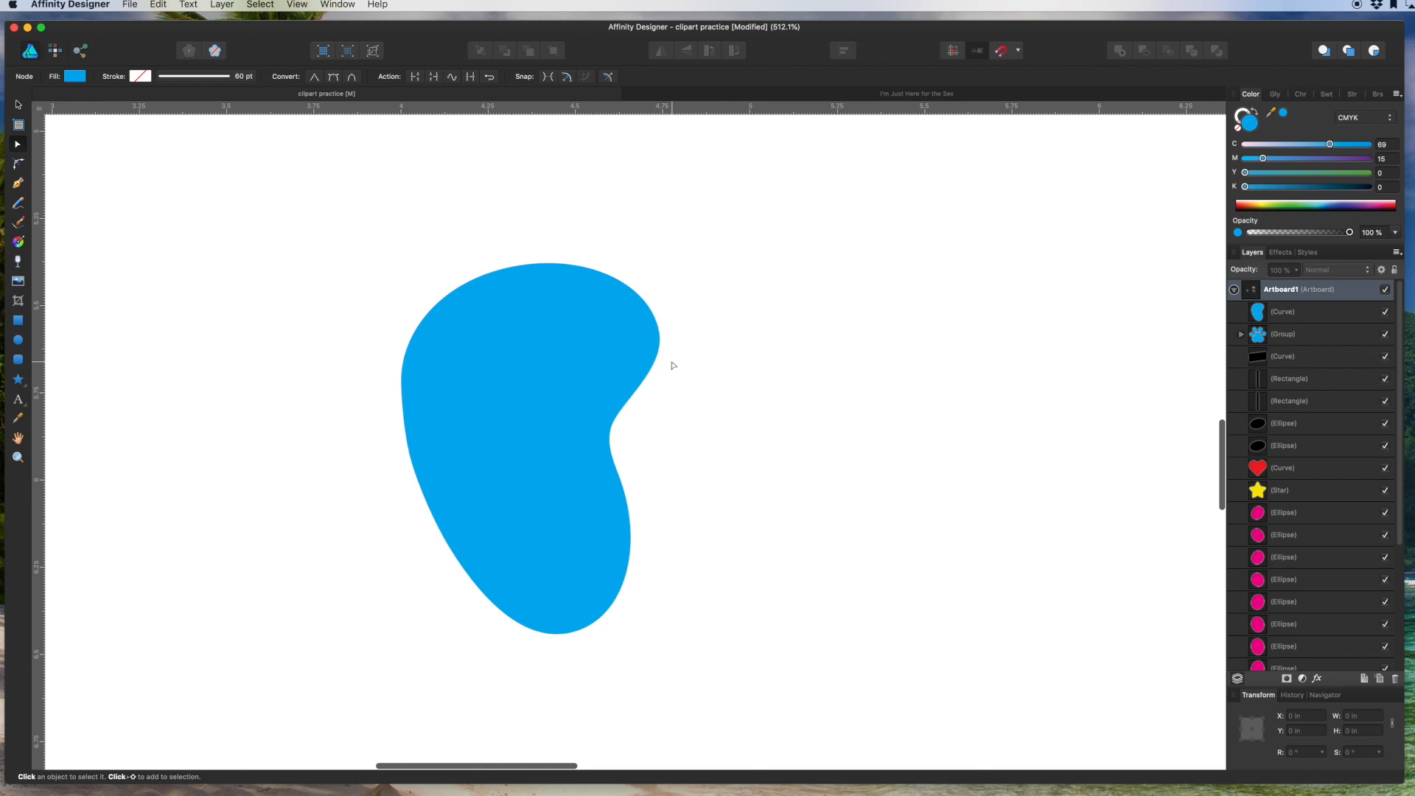
Draw a big-toe ellipse about 0.25 by 0.34 in above the foot's inner edge, tilt it about 19° and duplicate it toward the outer edge.
{"action": "scroll", "coordinate": [673, 363], "scroll_direction": "up", "scroll_amount": 3}
{"action": "left_click", "coordinate": [20, 341]}
{"action": "left_click_drag", "start_coordinate": [602, 299], "coordinate": [663, 382]}
{"action": "left_click", "coordinate": [17, 106]}
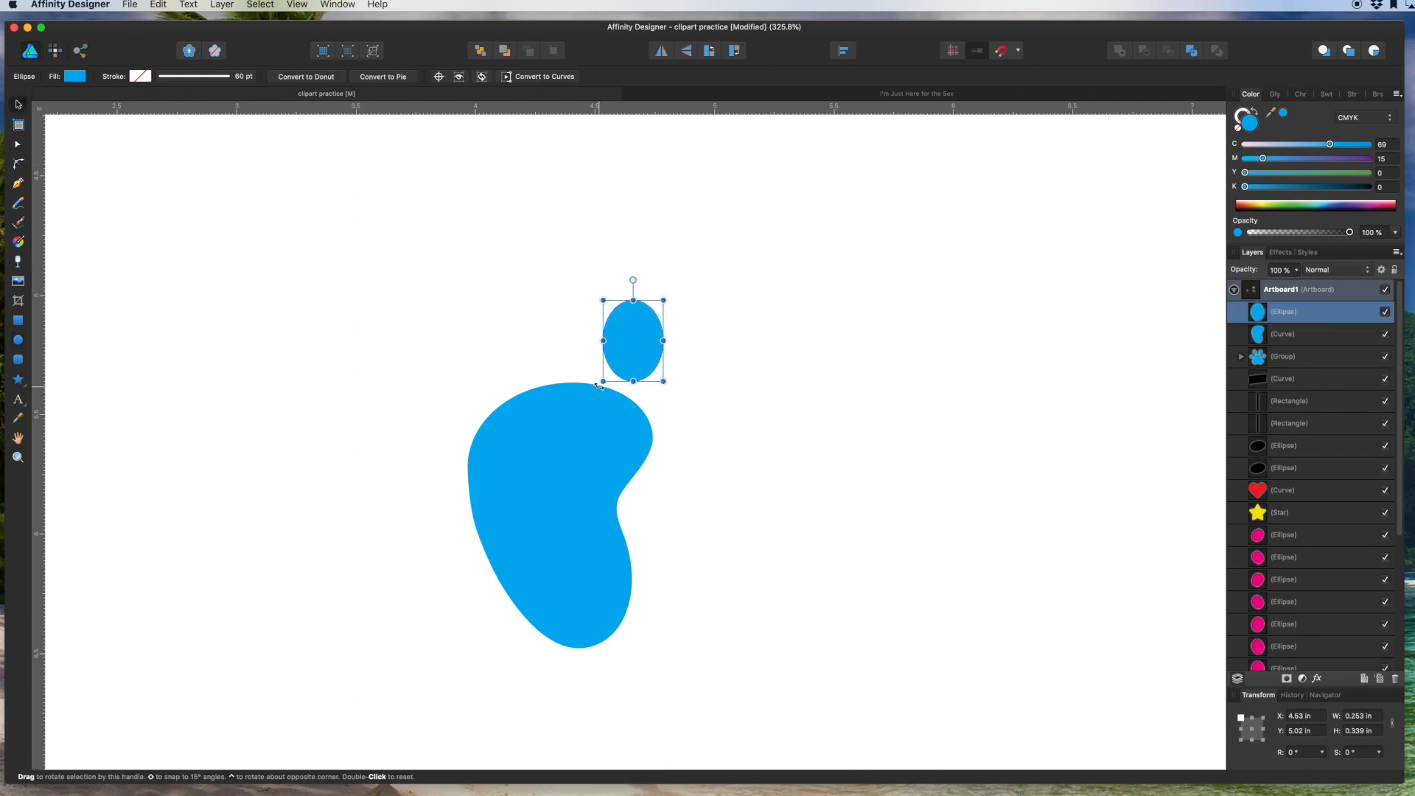
{"action": "left_click_drag", "start_coordinate": [666, 385], "coordinate": [475, 377]}
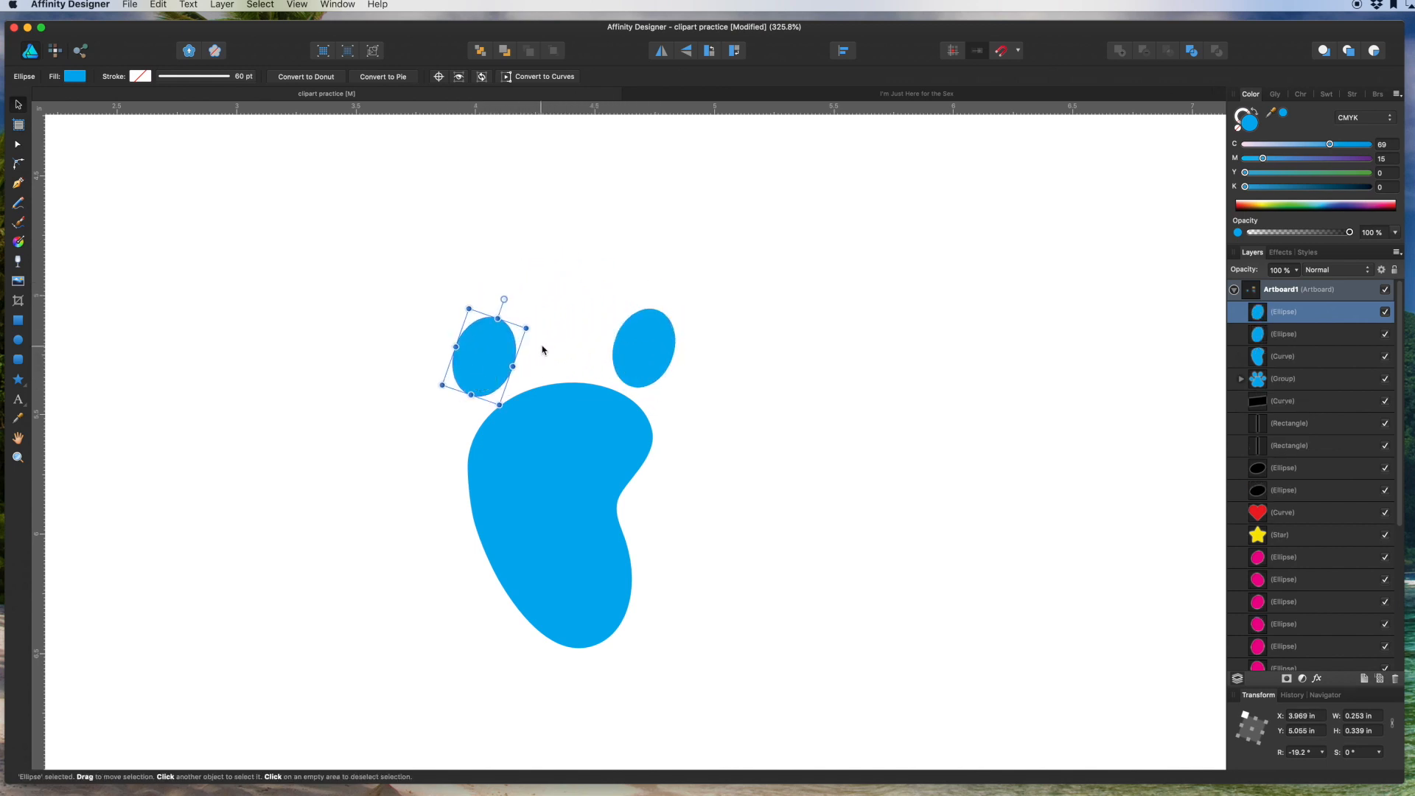
Make four smaller toes about 0.18 by 0.24 in from the copy and arrange all toes in an arc above the foot.
{"action": "left_click_drag", "start_coordinate": [532, 324], "coordinate": [570, 380]}
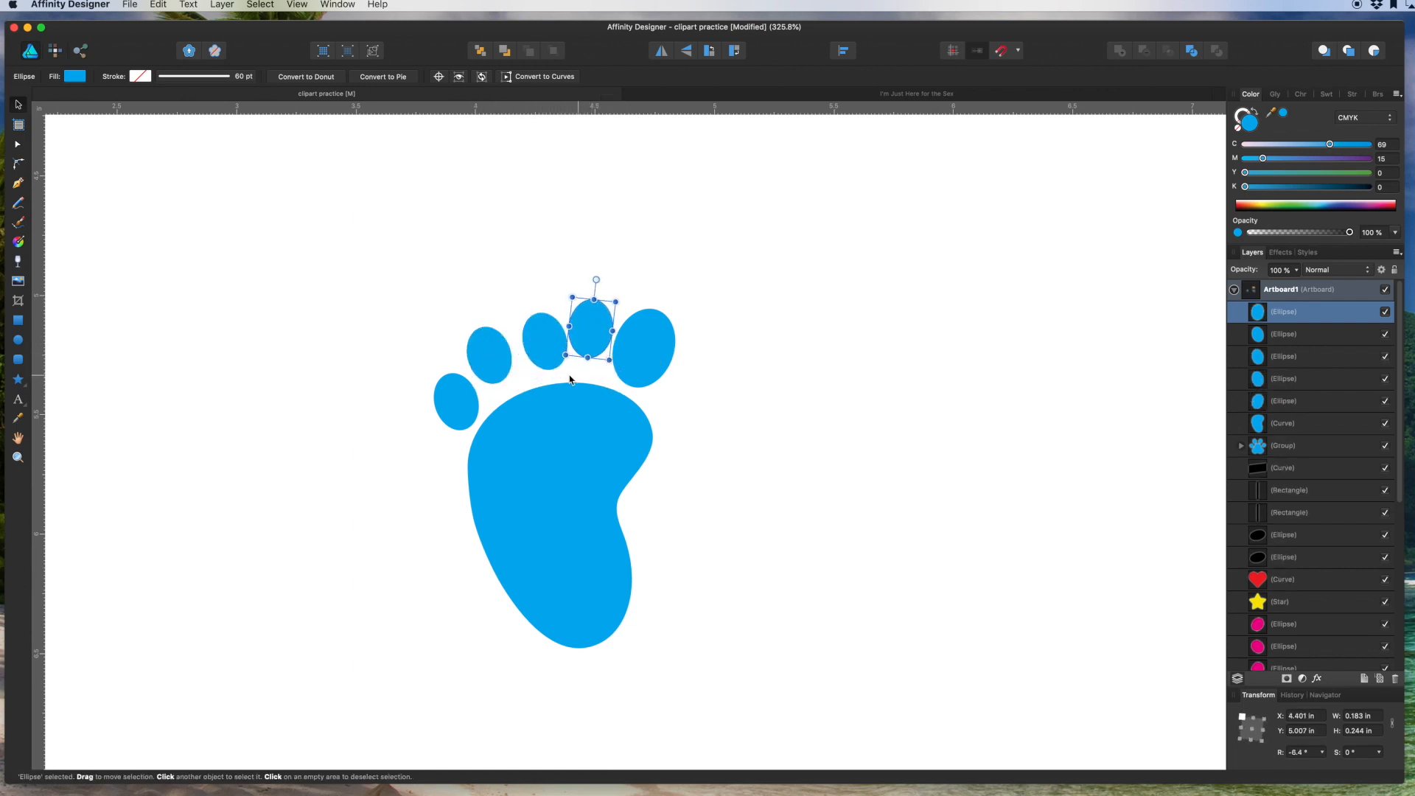
{"action": "left_click", "coordinate": [450, 415]}
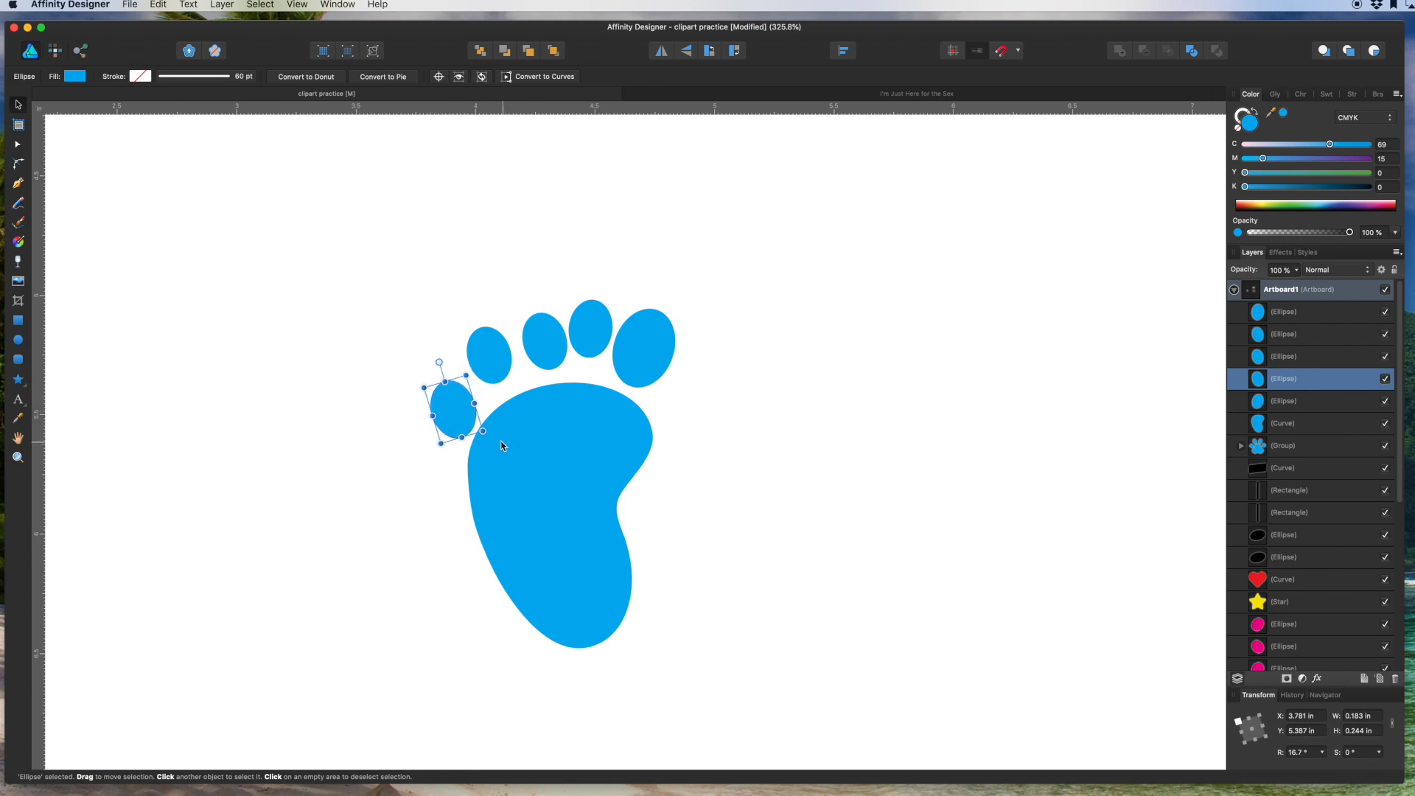
{"action": "left_click_drag", "start_coordinate": [486, 436], "coordinate": [485, 424]}
{"action": "left_click_drag", "start_coordinate": [488, 360], "coordinate": [639, 348]}
{"action": "left_click_drag", "start_coordinate": [485, 371], "coordinate": [460, 354]}
{"action": "left_click", "coordinate": [735, 328]}
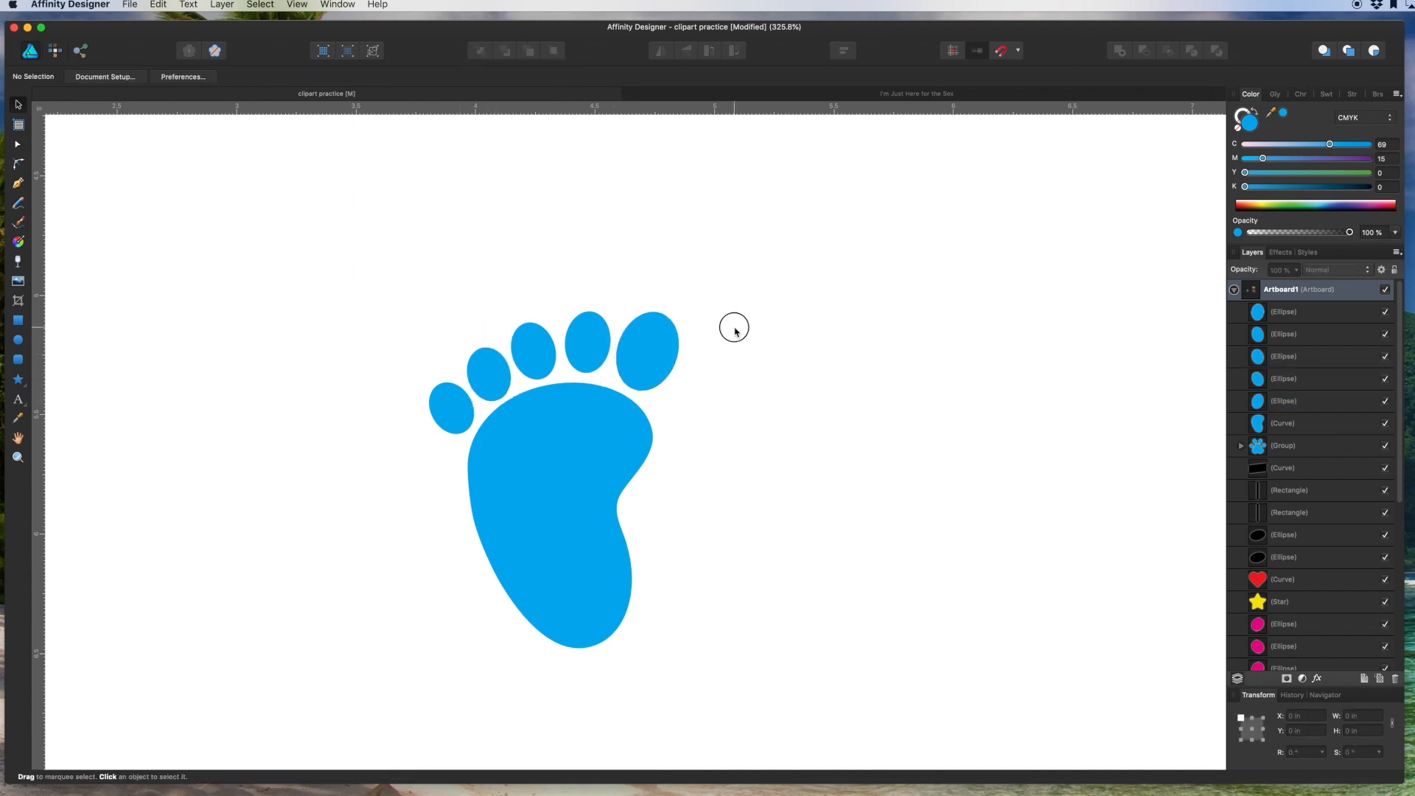
Move the whole footprint beside the pink sample footprints, scale it to about 0.64 by 0.86 in and tilt it about 12°.
{"action": "scroll", "coordinate": [734, 328], "scroll_direction": "down", "scroll_amount": 10}
{"action": "left_click_drag", "start_coordinate": [601, 290], "coordinate": [773, 495]}
{"action": "left_click_drag", "start_coordinate": [687, 399], "coordinate": [938, 497]}
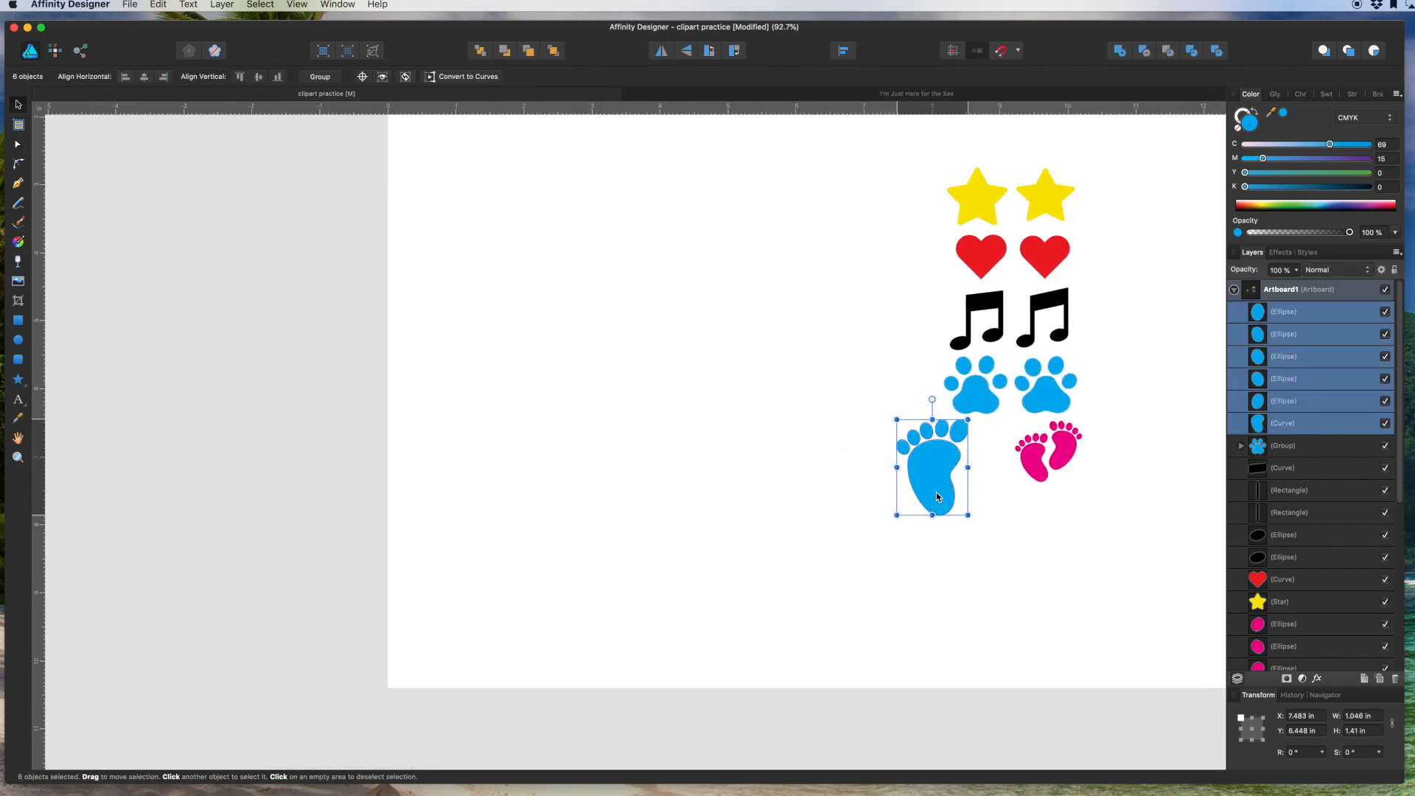
{"action": "scroll", "coordinate": [935, 502], "scroll_direction": "down", "scroll_amount": 2}
{"action": "scroll", "coordinate": [930, 507], "scroll_direction": "up", "scroll_amount": 8}
{"action": "scroll", "coordinate": [928, 511], "scroll_direction": "right", "scroll_amount": 5}
{"action": "left_click_drag", "start_coordinate": [727, 319], "coordinate": [666, 404]}
{"action": "left_click_drag", "start_coordinate": [617, 478], "coordinate": [671, 439]}
Duplicate the blue footprint, flip the copy horizontally and place it slightly higher as the right foot.
{"action": "left_click_drag", "start_coordinate": [724, 501], "coordinate": [768, 440]}
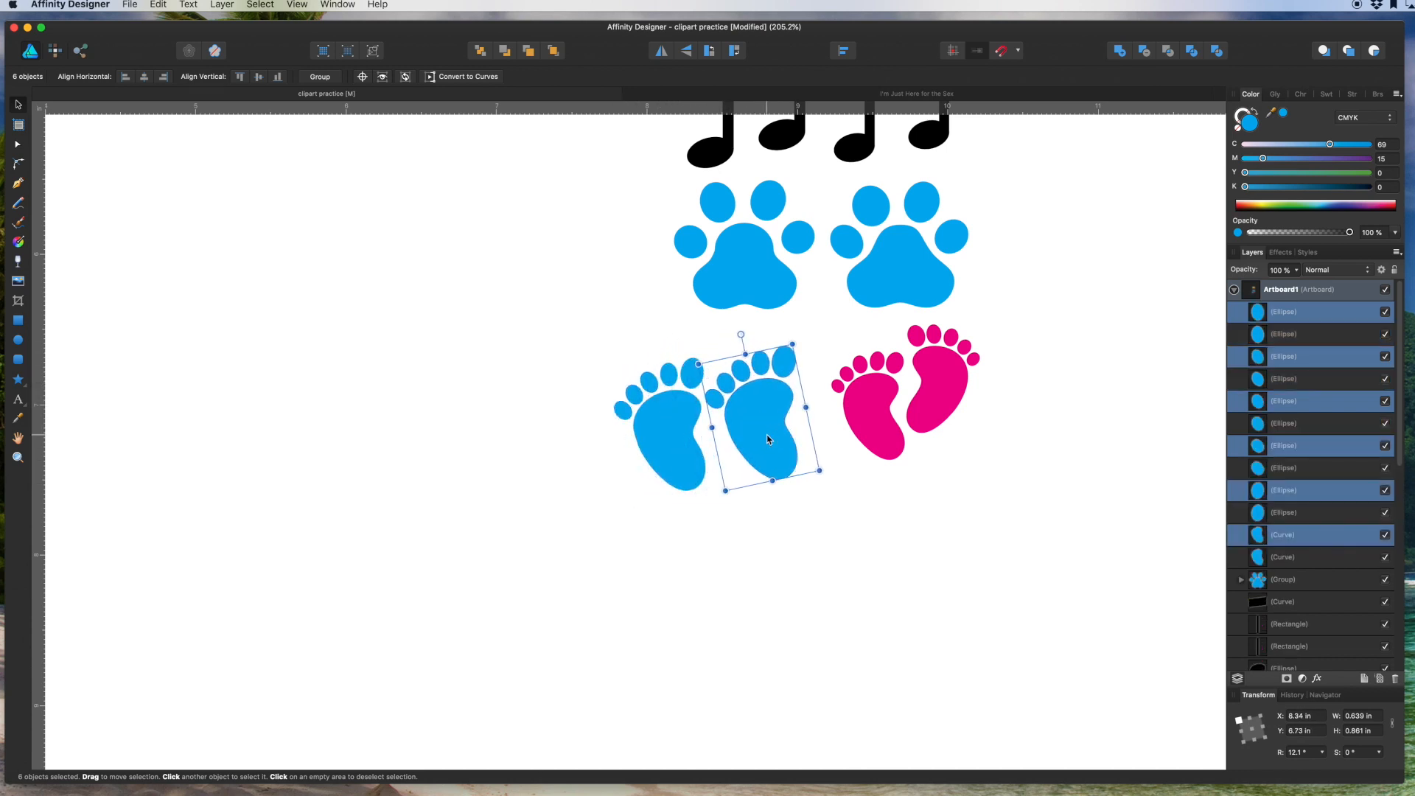
{"action": "left_click", "coordinate": [661, 51]}
{"action": "left_click_drag", "start_coordinate": [742, 416], "coordinate": [747, 397]}
Move both blue footprints closer to the pink sample and scale them together to about 1.1 by 1.01 in.
{"action": "left_click_drag", "start_coordinate": [569, 311], "coordinate": [818, 556]}
{"action": "left_click_drag", "start_coordinate": [731, 422], "coordinate": [761, 421]}
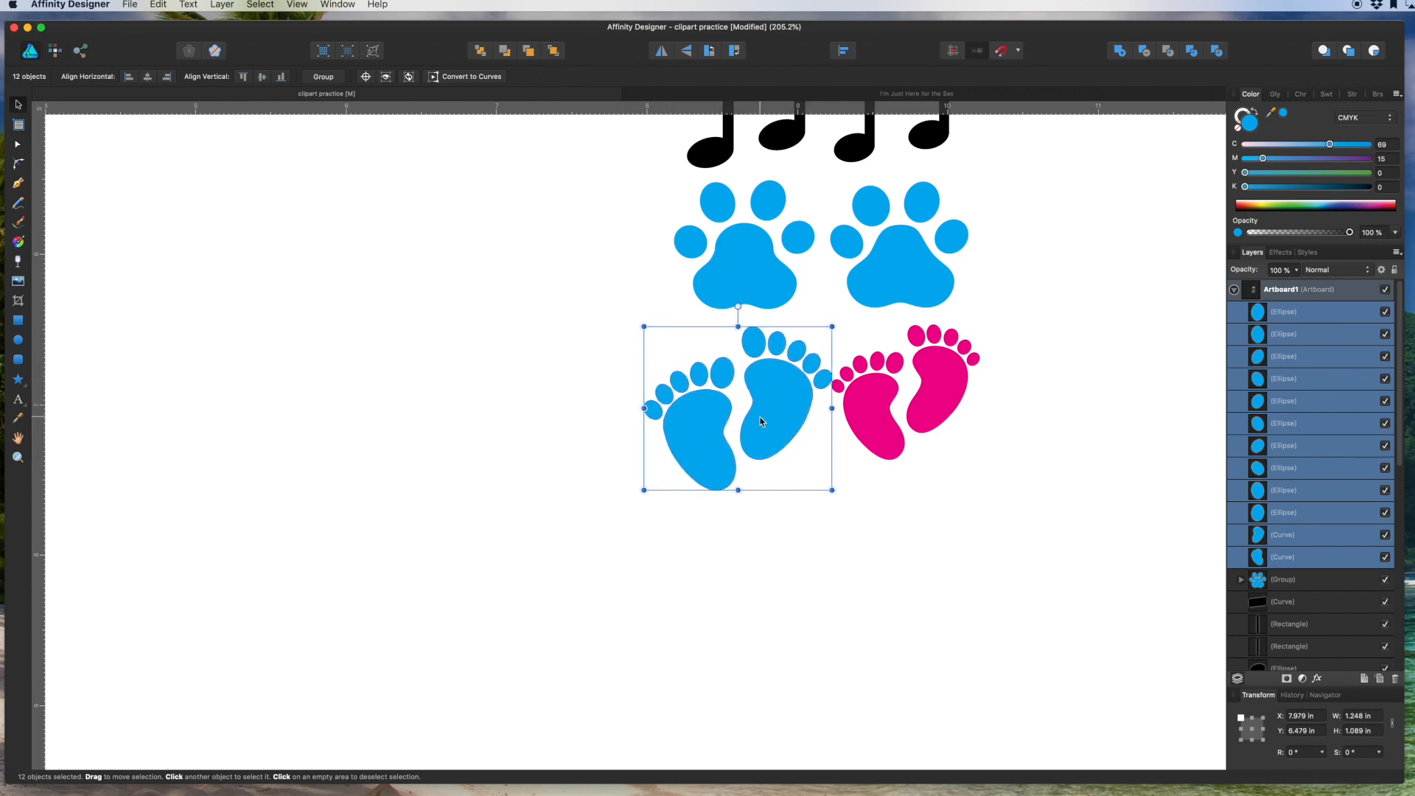
{"action": "left_click_drag", "start_coordinate": [832, 488], "coordinate": [809, 478]}
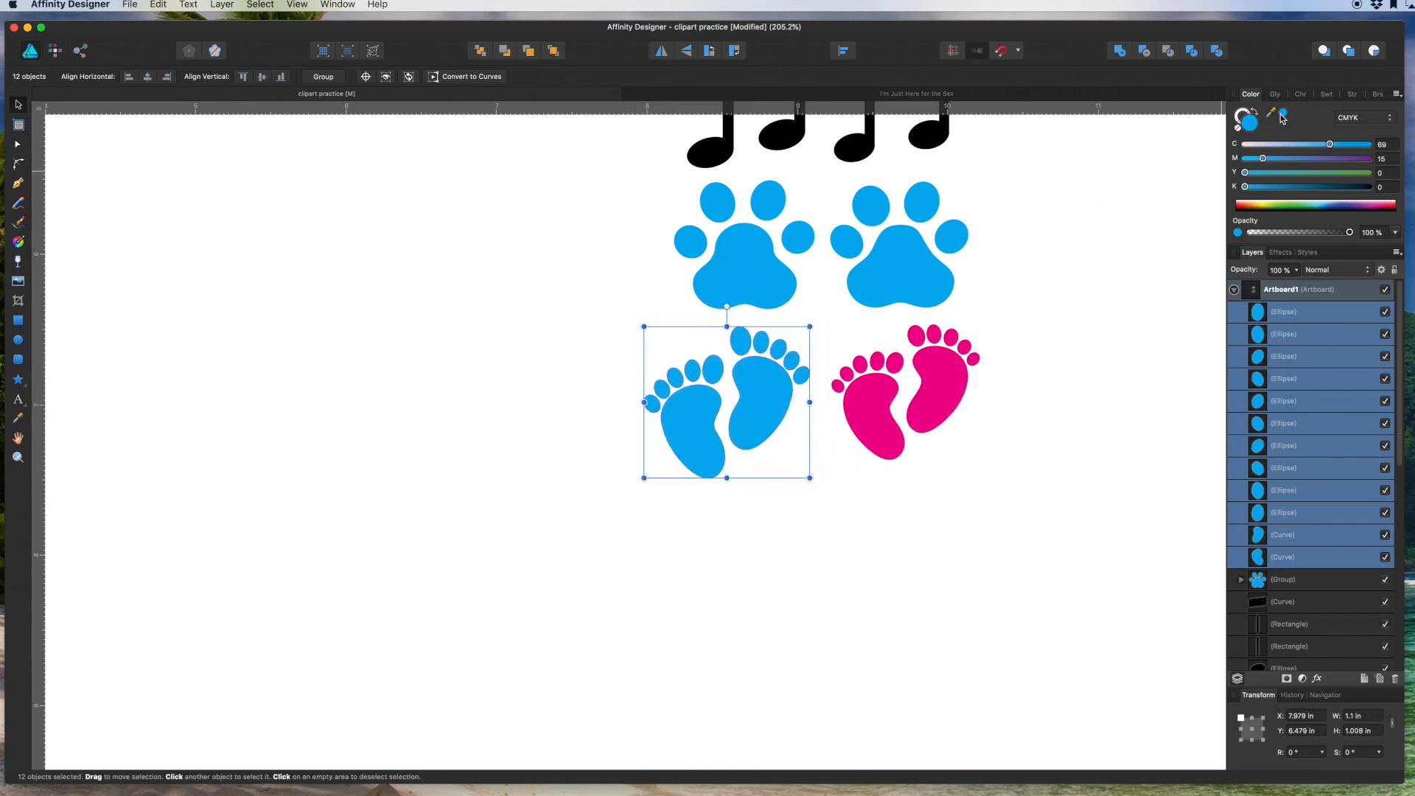
Fill both footprints with the pink sampled from the sample footprints and nudge the pair slightly closer to it.
{"action": "left_click_drag", "start_coordinate": [1283, 114], "coordinate": [944, 371]}
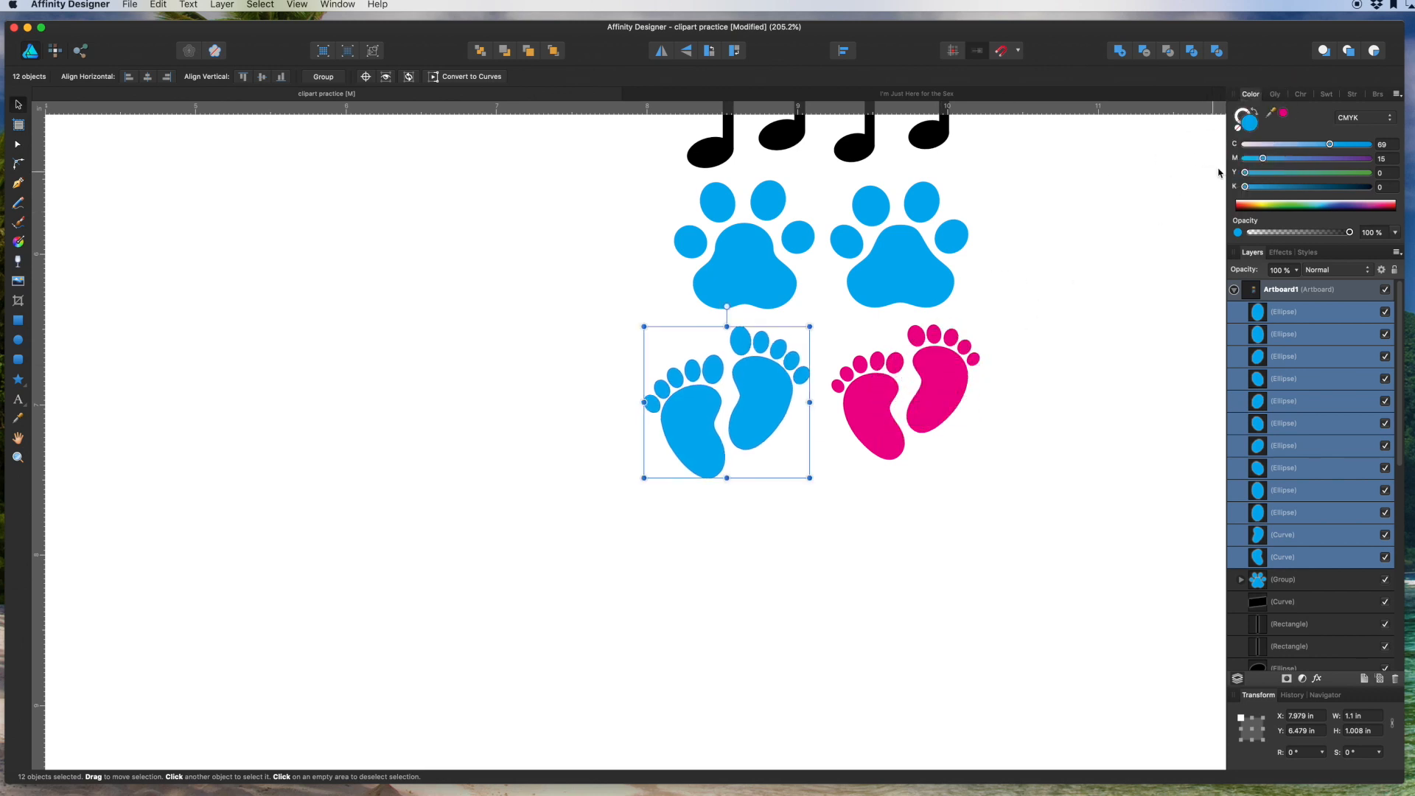
{"action": "left_click", "coordinate": [1280, 116]}
{"action": "left_click_drag", "start_coordinate": [763, 381], "coordinate": [774, 381]}
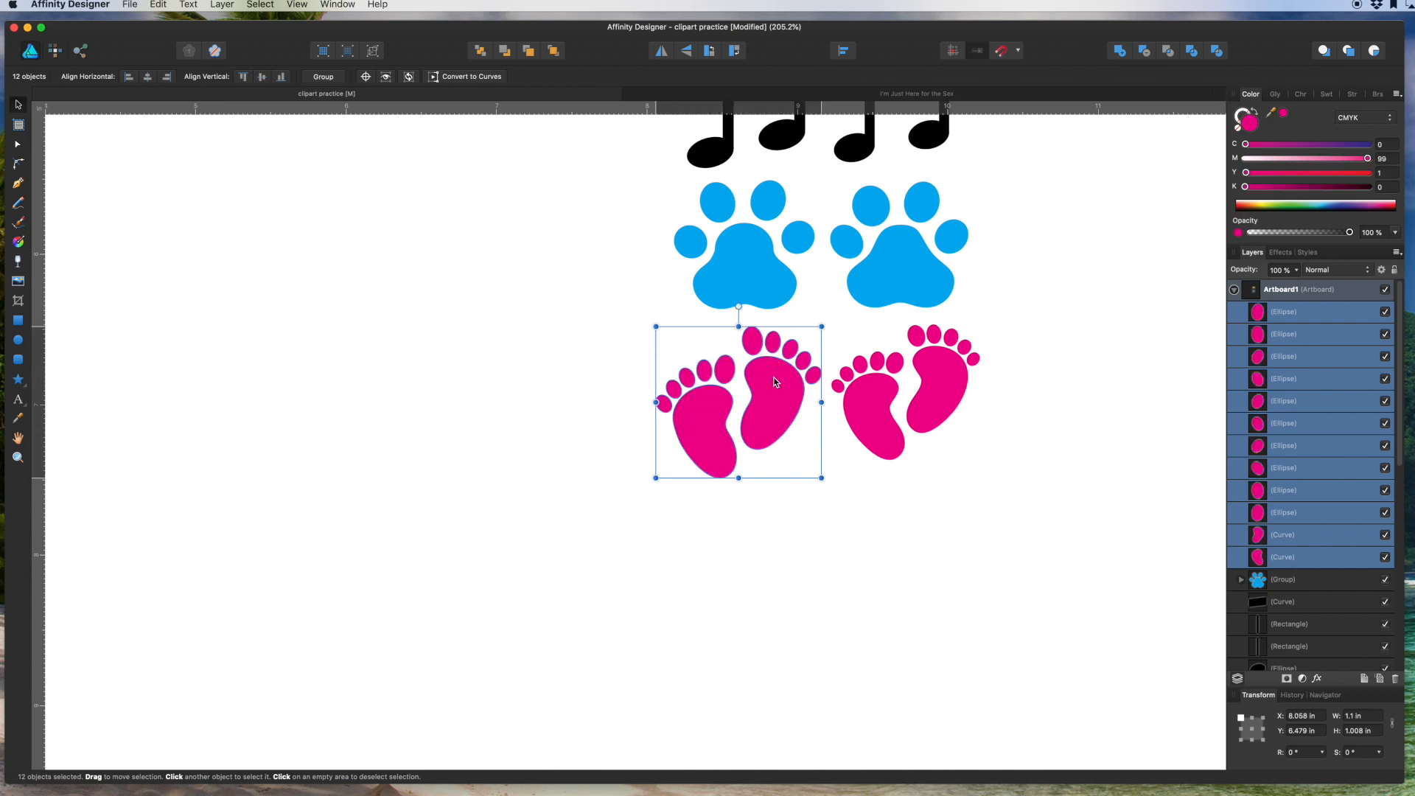
{"action": "scroll", "coordinate": [774, 381], "scroll_direction": "down", "scroll_amount": 8}
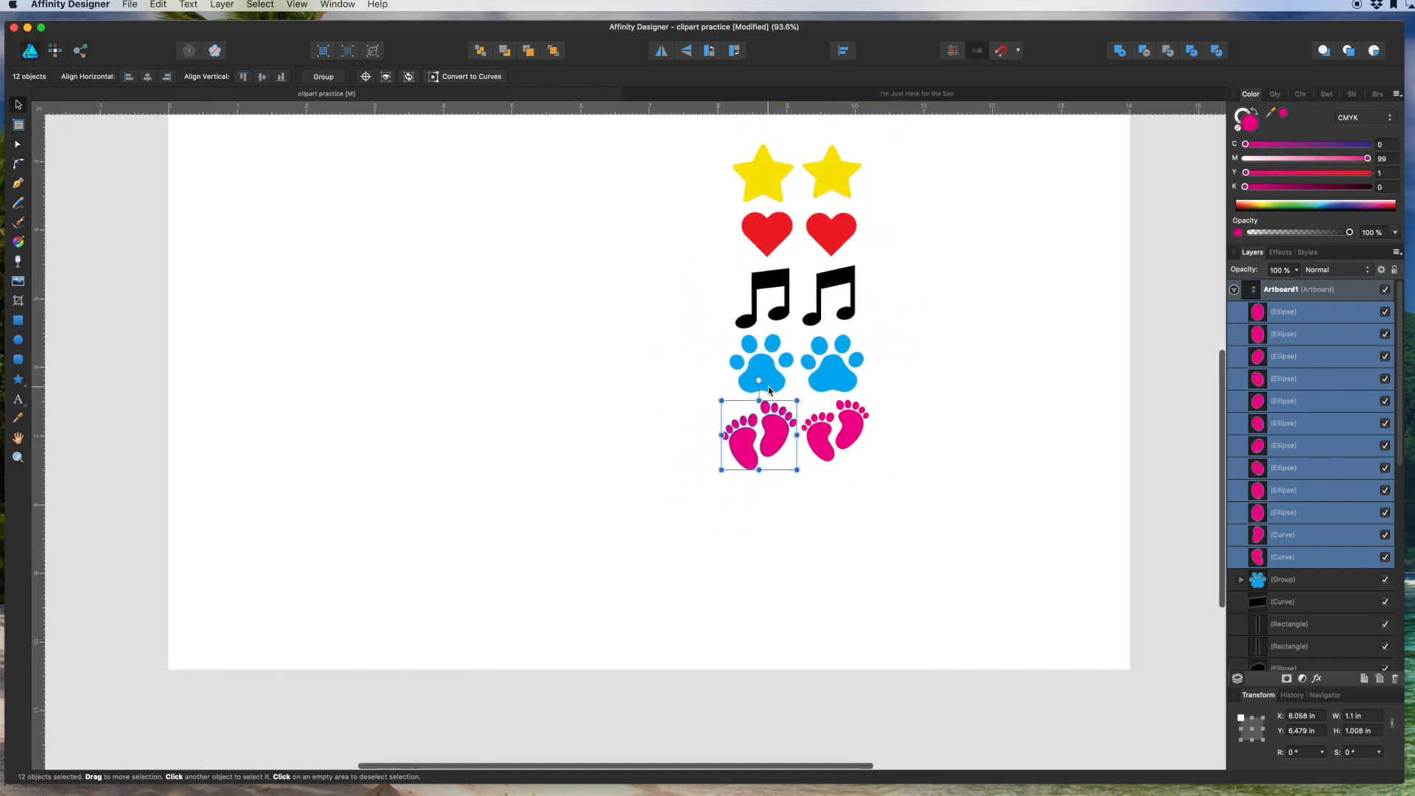
{"action": "scroll", "coordinate": [774, 390], "scroll_direction": "up", "scroll_amount": 5}
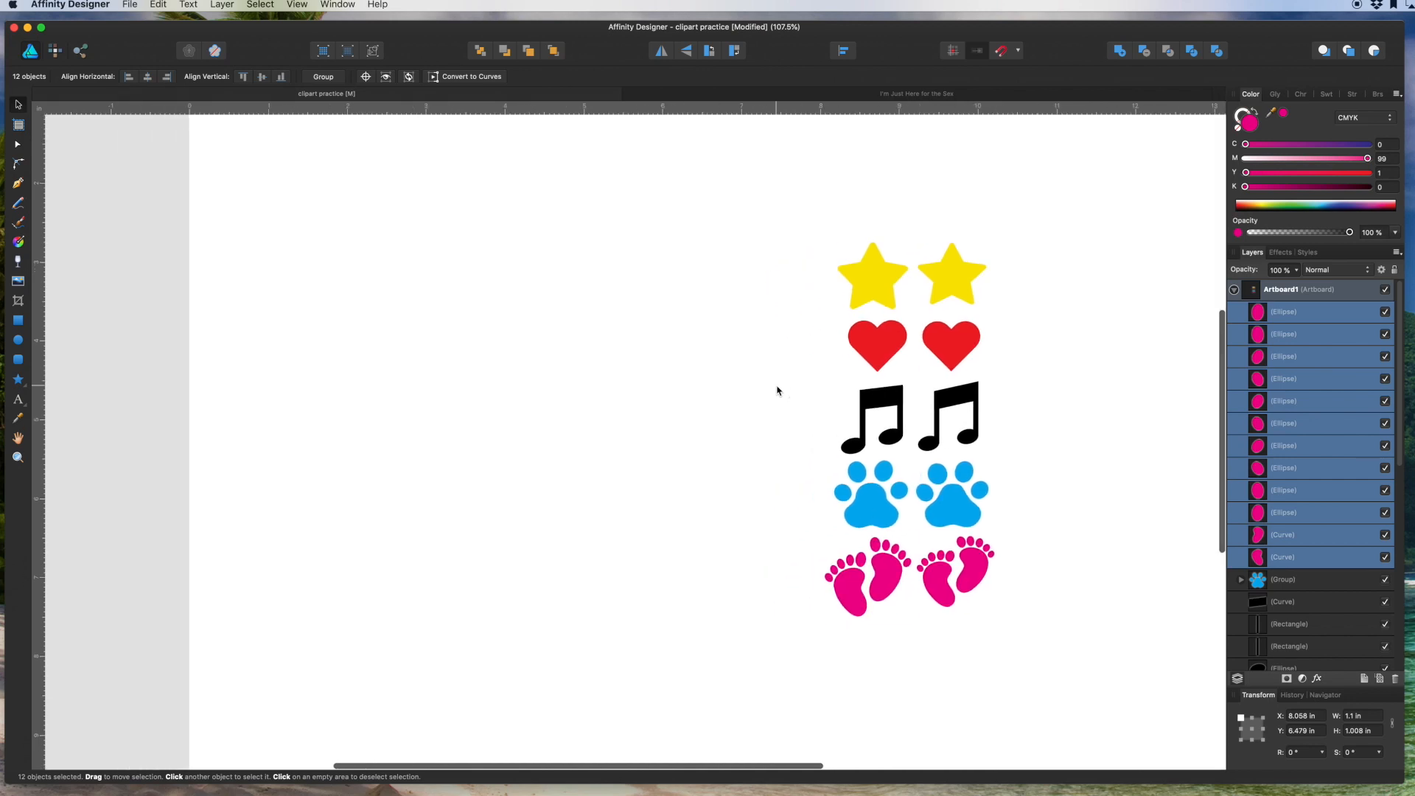
{"action": "scroll", "coordinate": [778, 389], "scroll_direction": "up", "scroll_amount": 3}
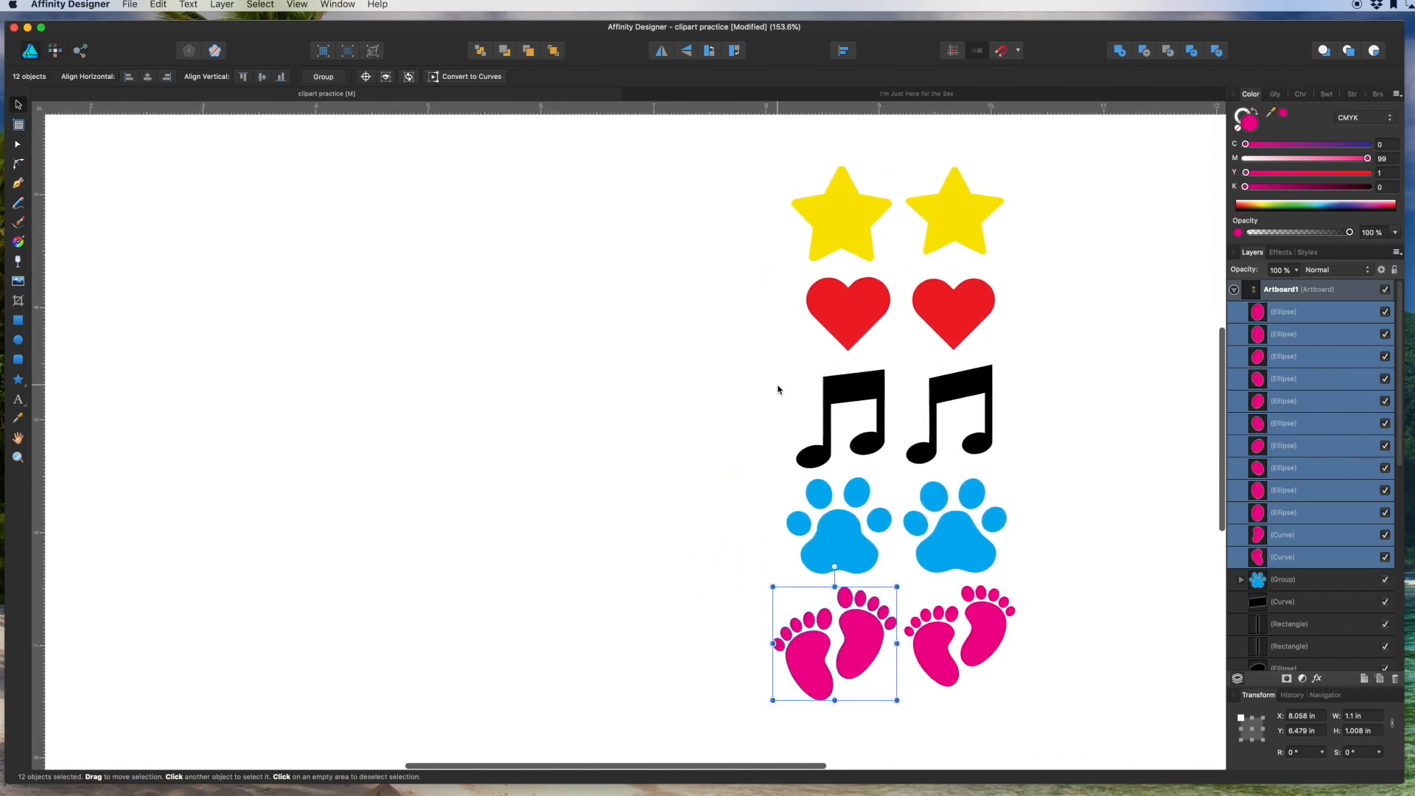
{"action": "scroll", "coordinate": [670, 338], "scroll_direction": "down", "scroll_amount": 1}
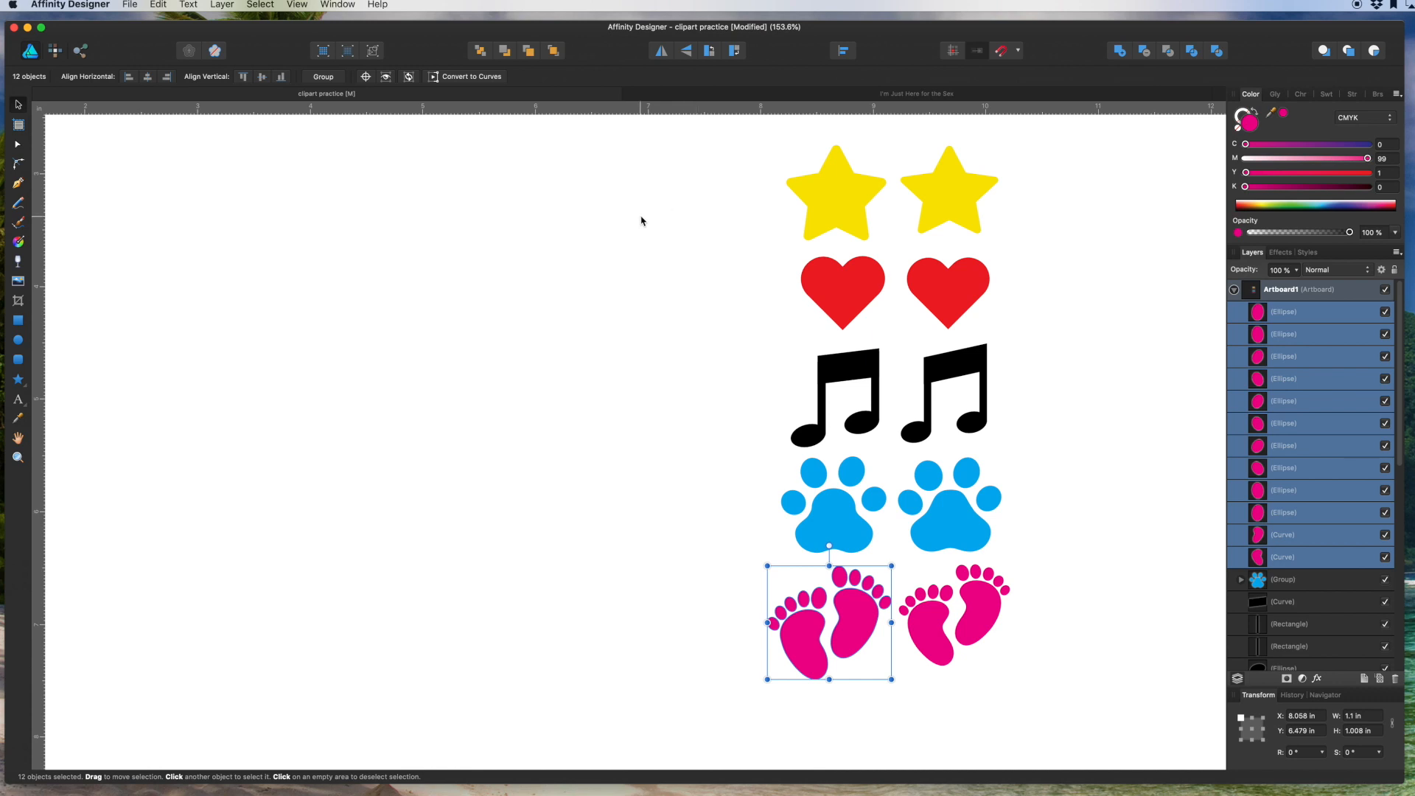
{"action": "scroll", "coordinate": [641, 220], "scroll_direction": "left", "scroll_amount": 2}
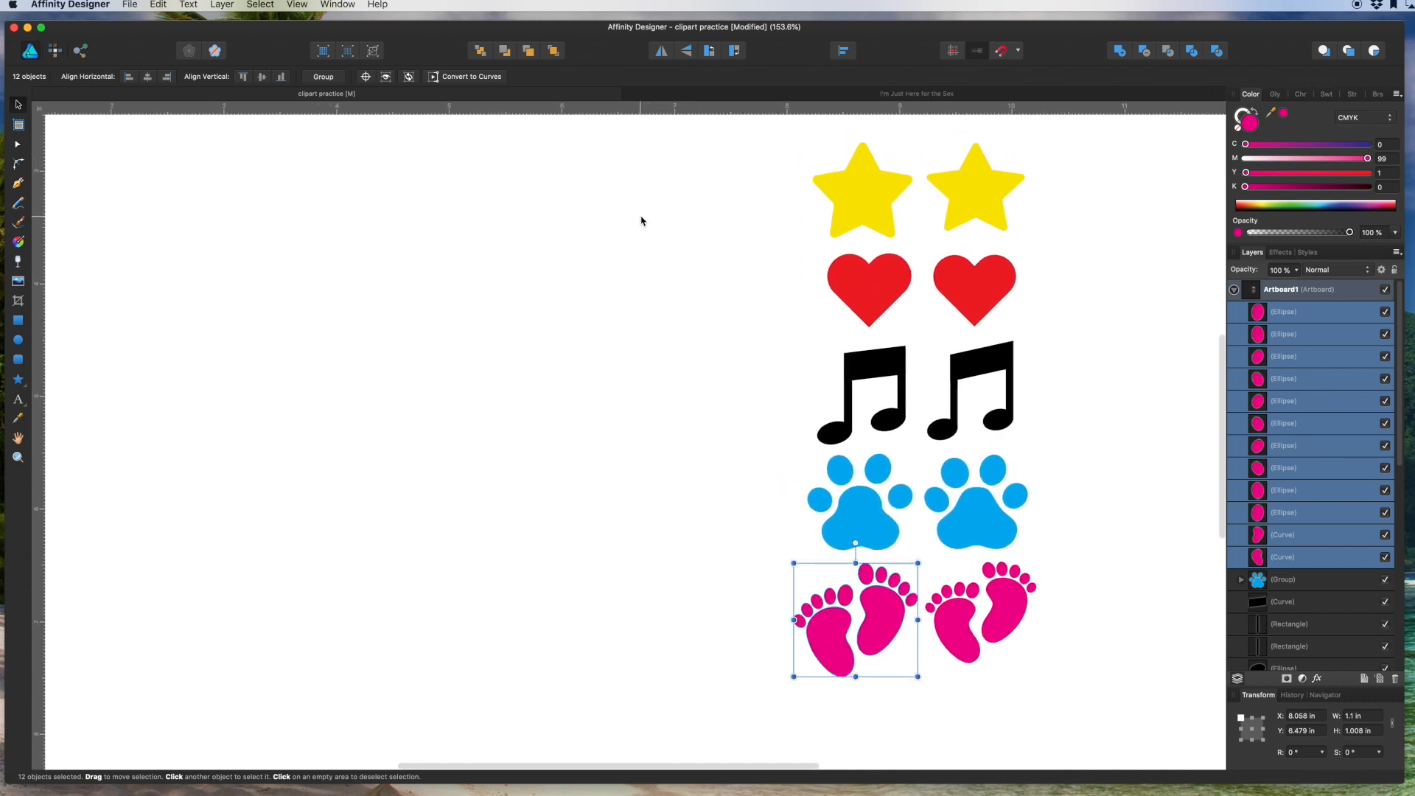